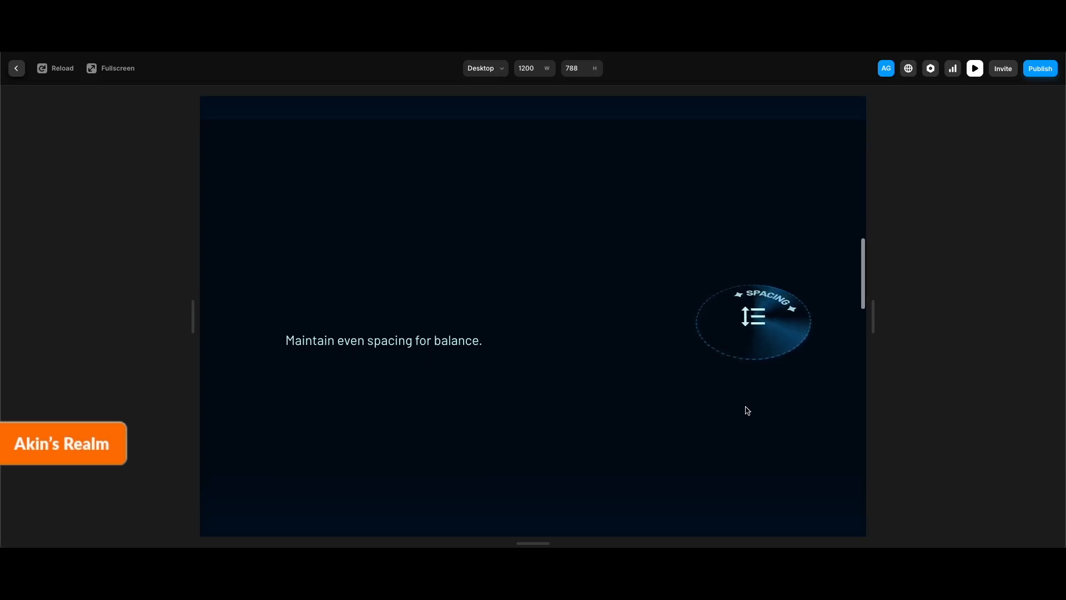
Preview the scrolling page sections with their spinning arcs, return to the page's start, and scroll through them again
scroll(747, 411, down, 3)
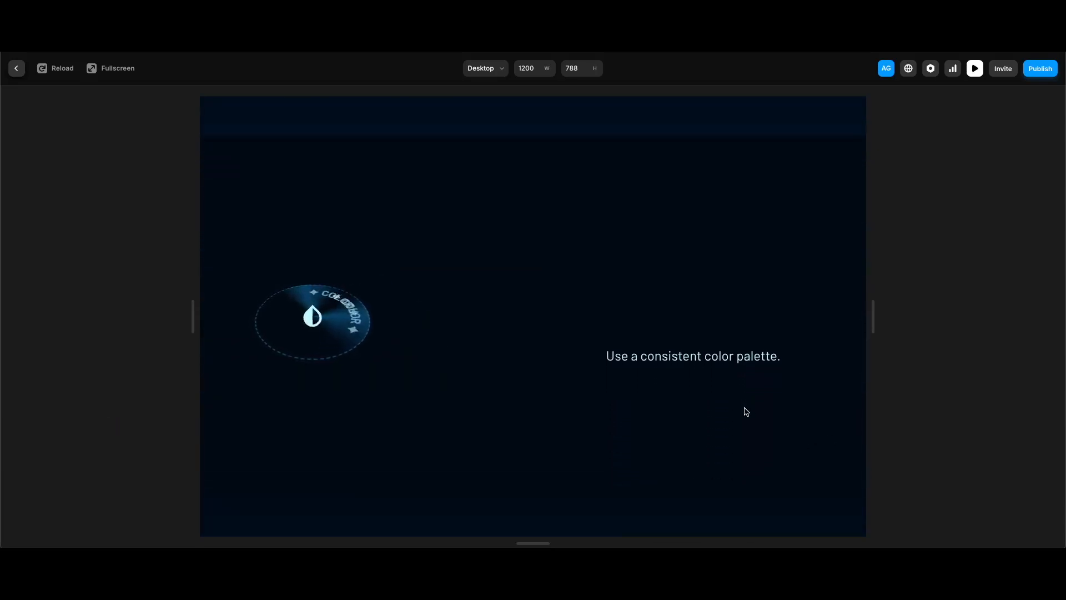
scroll(745, 412, down, 5)
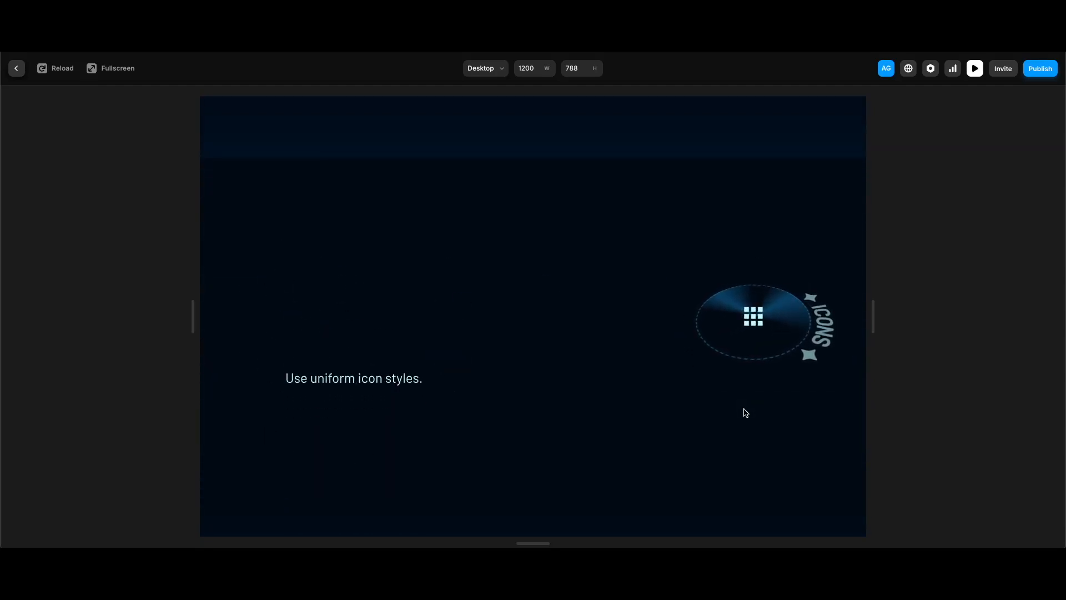
scroll(745, 411, down, 5)
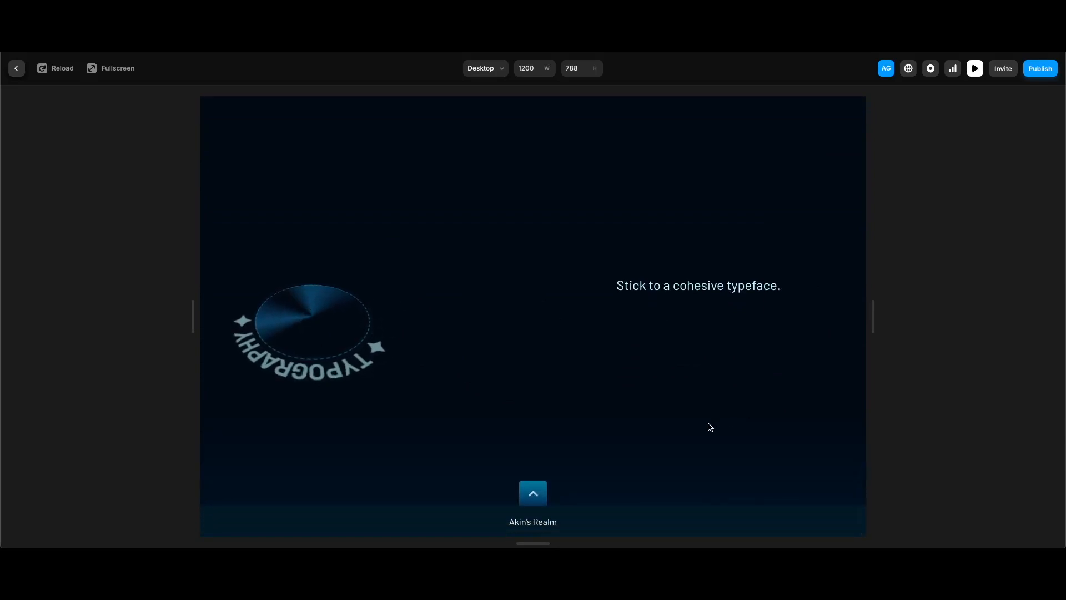
click(532, 496)
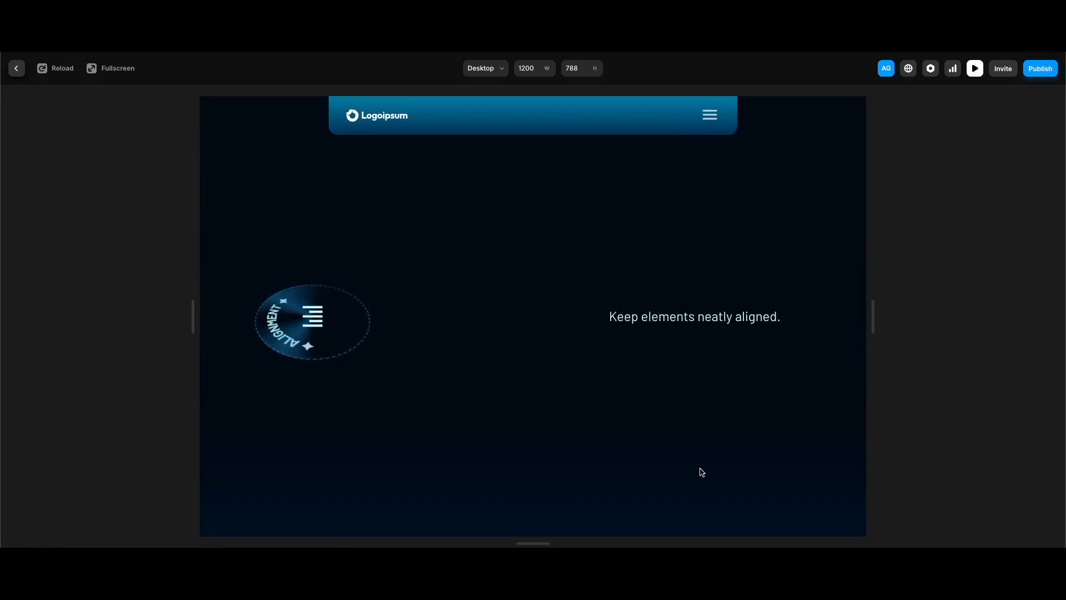
scroll(705, 474, down, 5)
scroll(700, 473, down, 3)
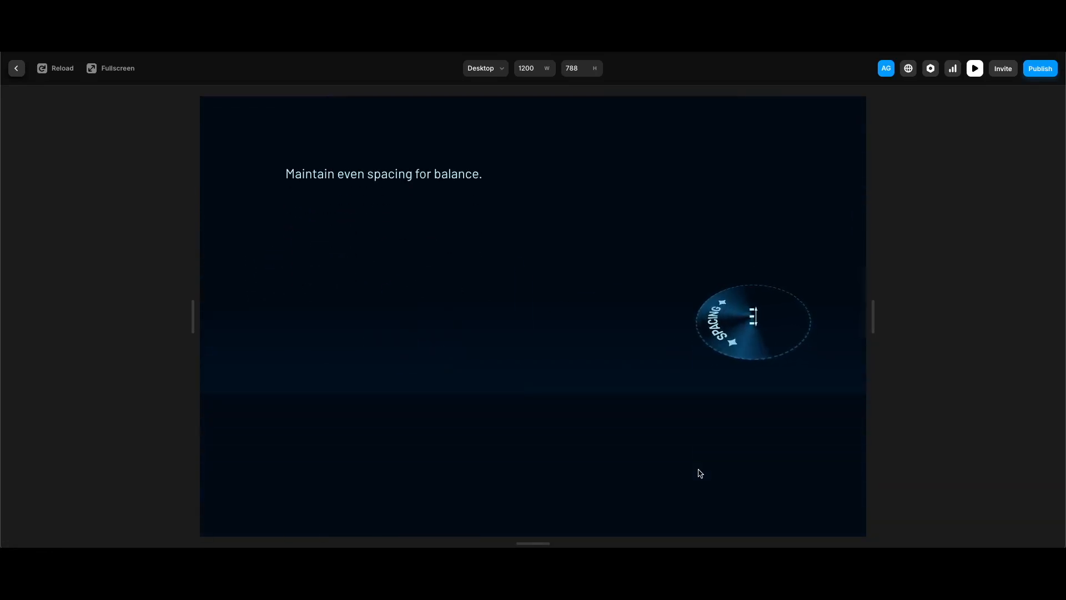
scroll(700, 473, down, 3)
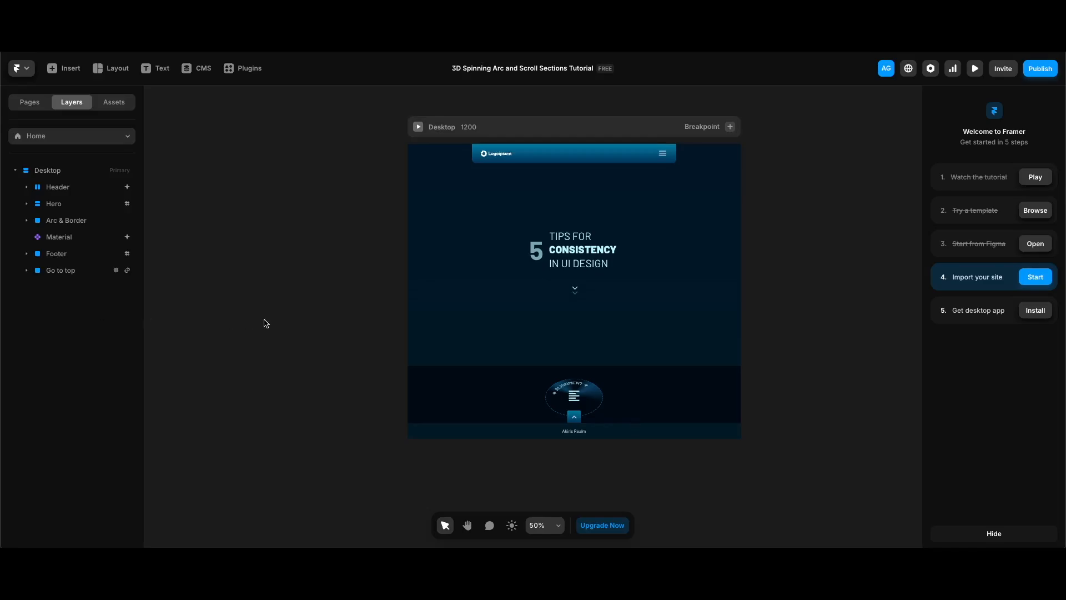
Wrap the Arc & Border and Material layers in a stack and rename it Section Title Inner
click(78, 220)
shift+click(76, 276)
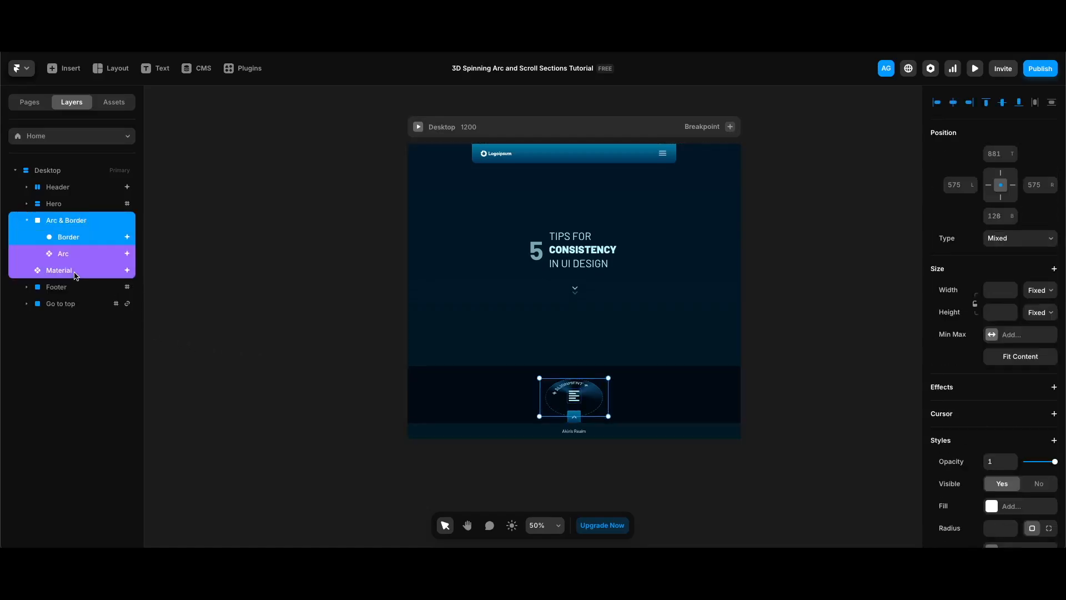
right_click(76, 276)
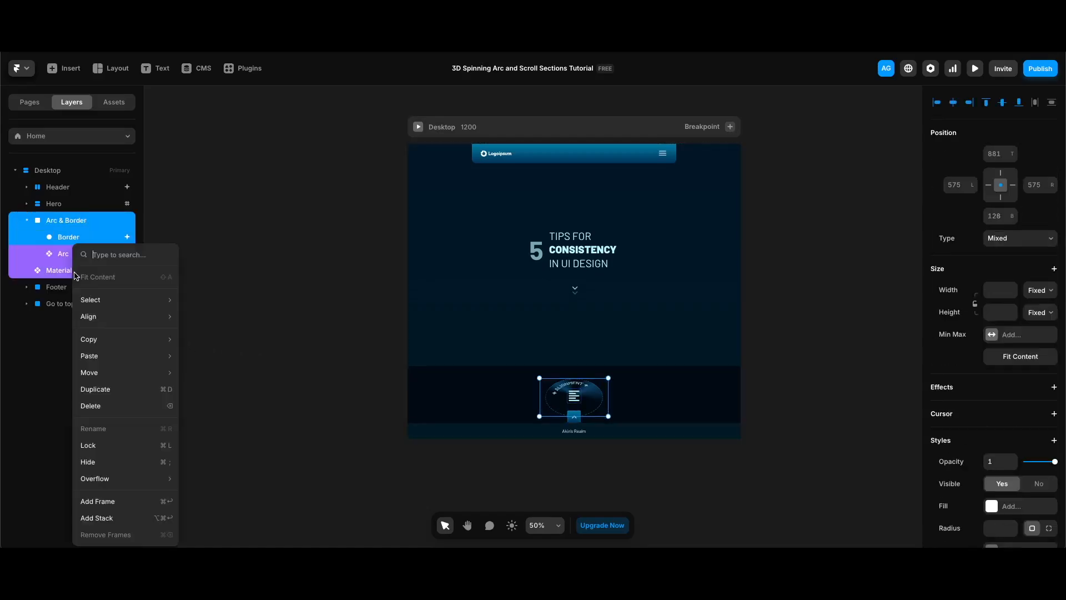
click(128, 513)
double_click(59, 220)
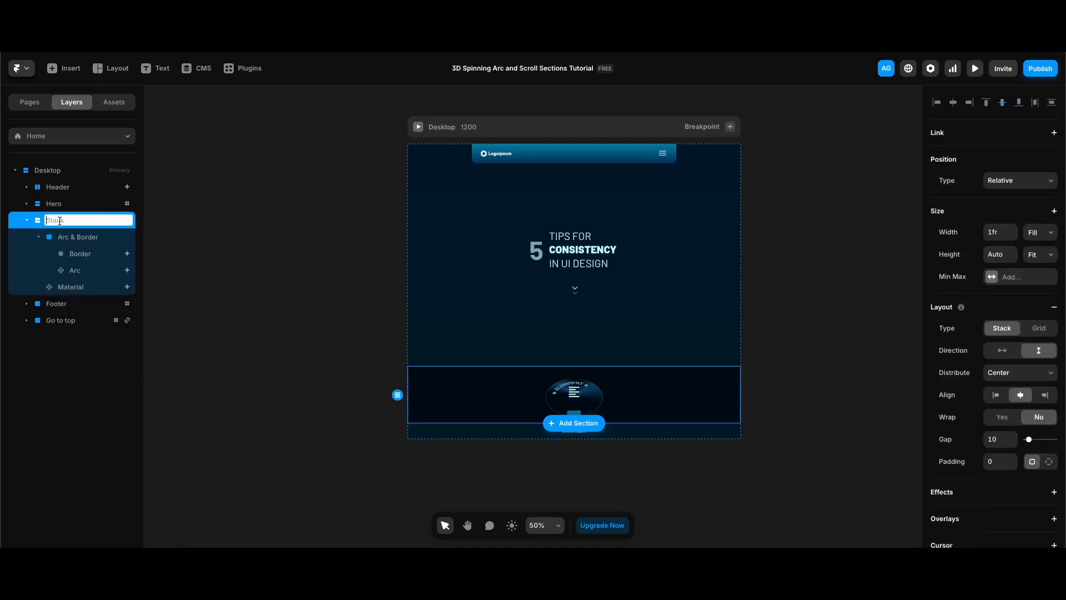
text(Section Title Inner)
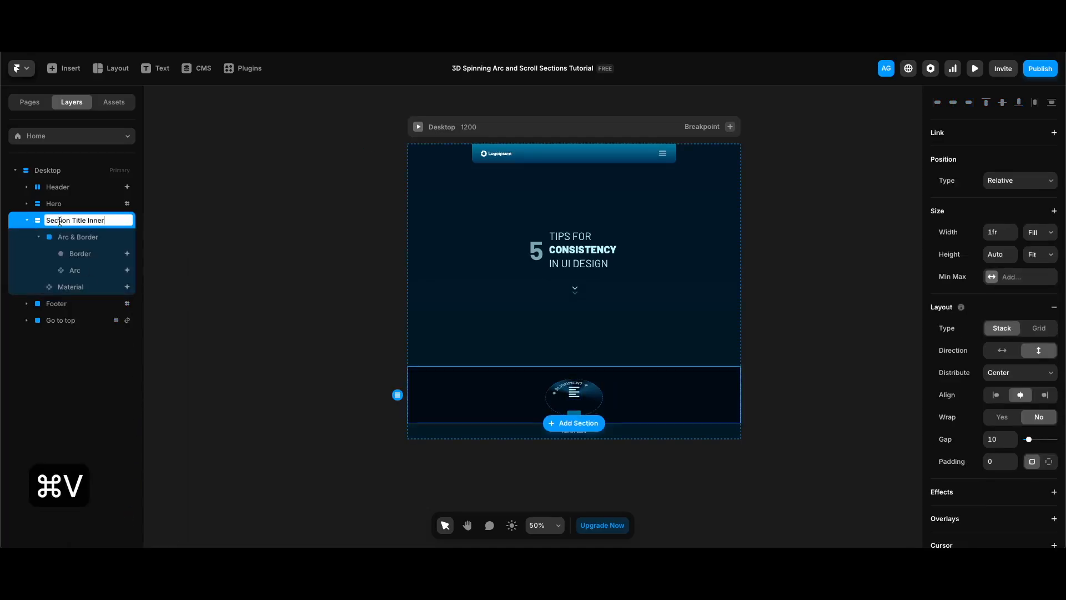
key(Return)
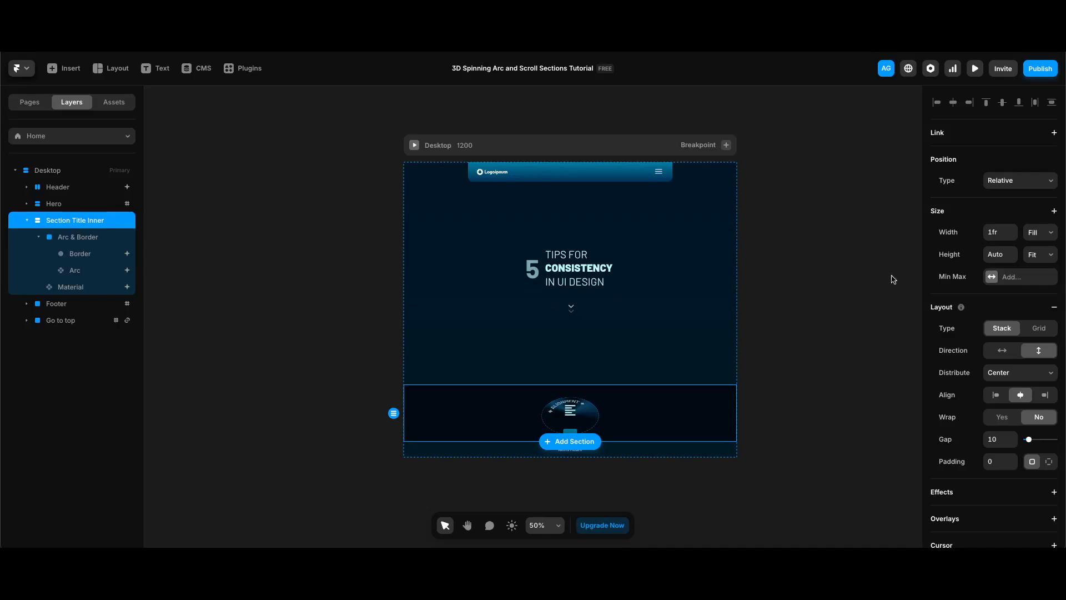
Set the Section Title Inner stack's width to Fit Content and its height to Viewport
click(1046, 232)
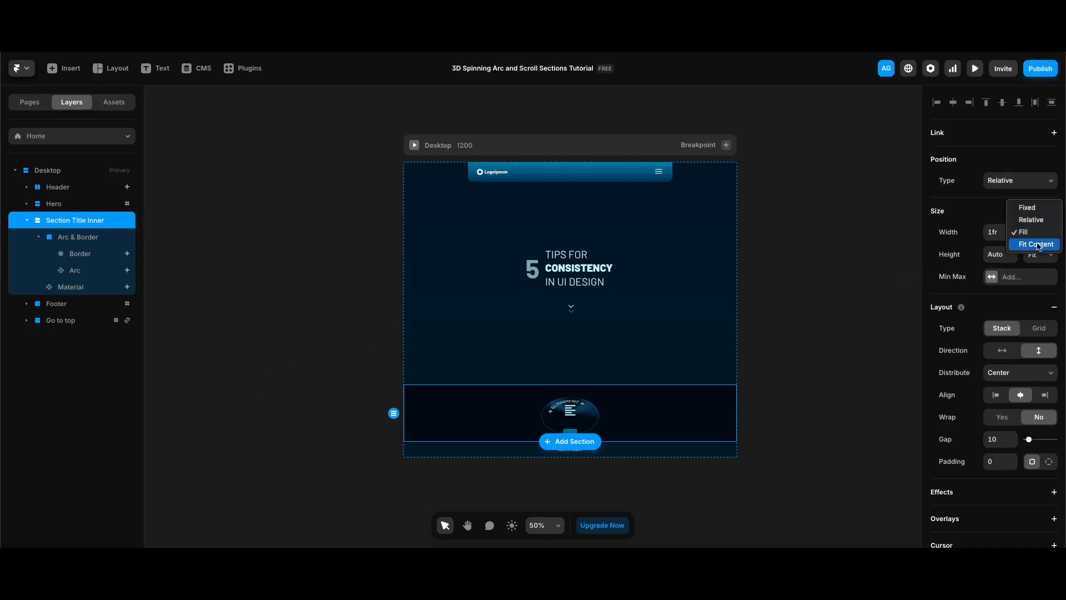
click(1039, 244)
click(1039, 254)
click(1042, 267)
Set the Section Title Inner stack's left and right padding to 100 and centre the Material icon inside it
scroll(884, 422, down, 5)
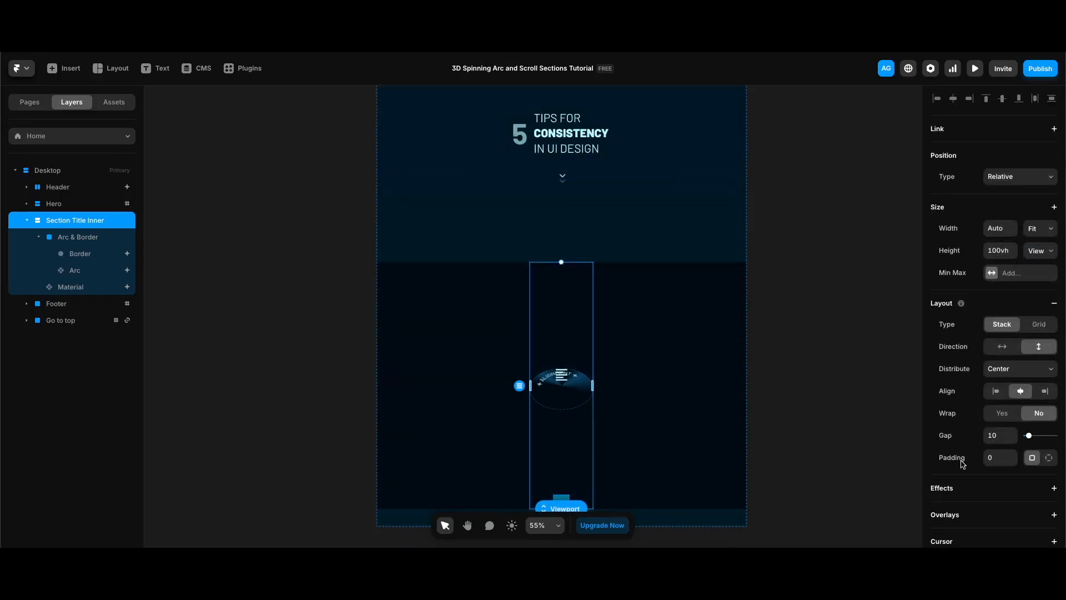
click(1050, 457)
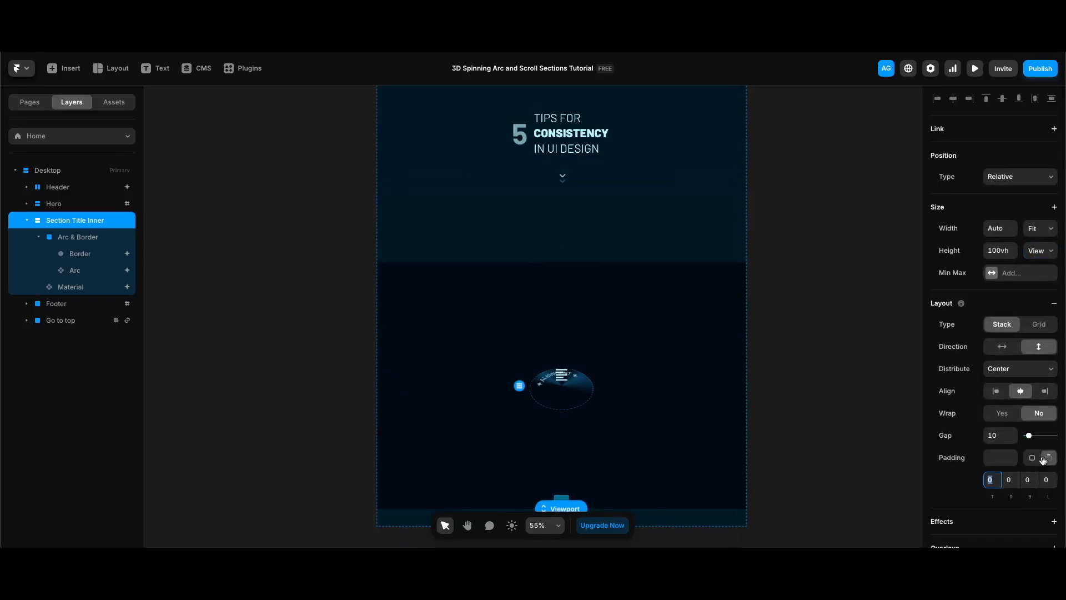
text(100)
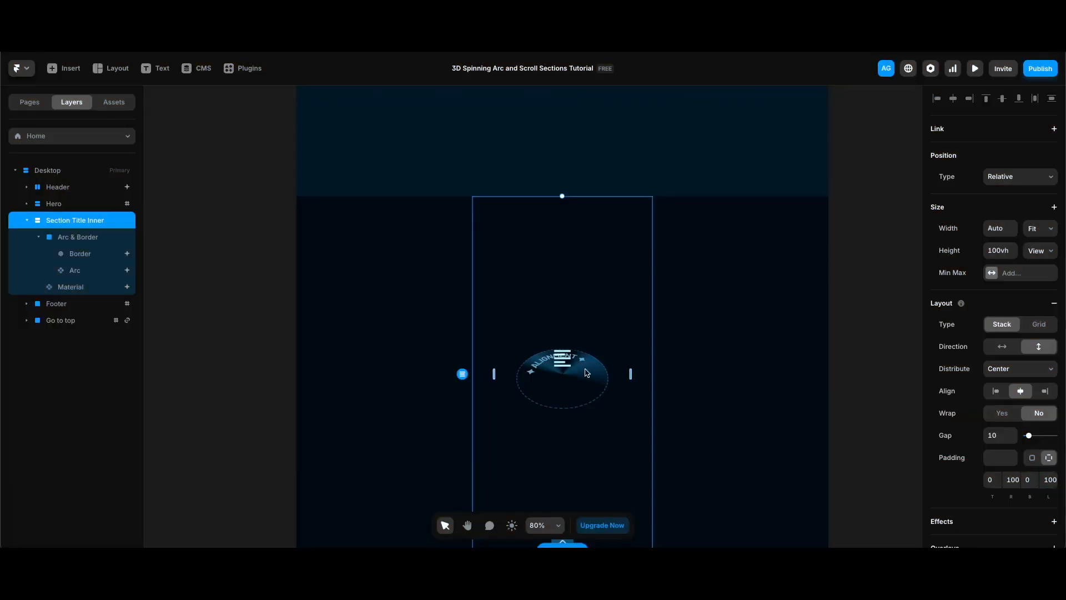
click(564, 358)
drag(563, 360, 564, 376)
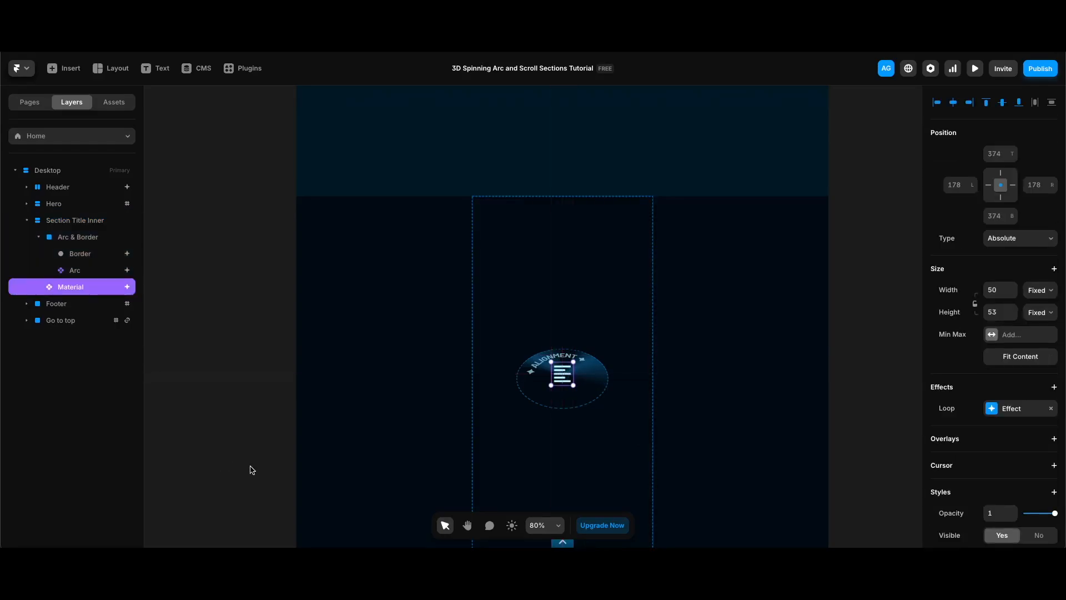
Duplicate the Arc layer and set the copy's loop effect rotation to -360
click(84, 271)
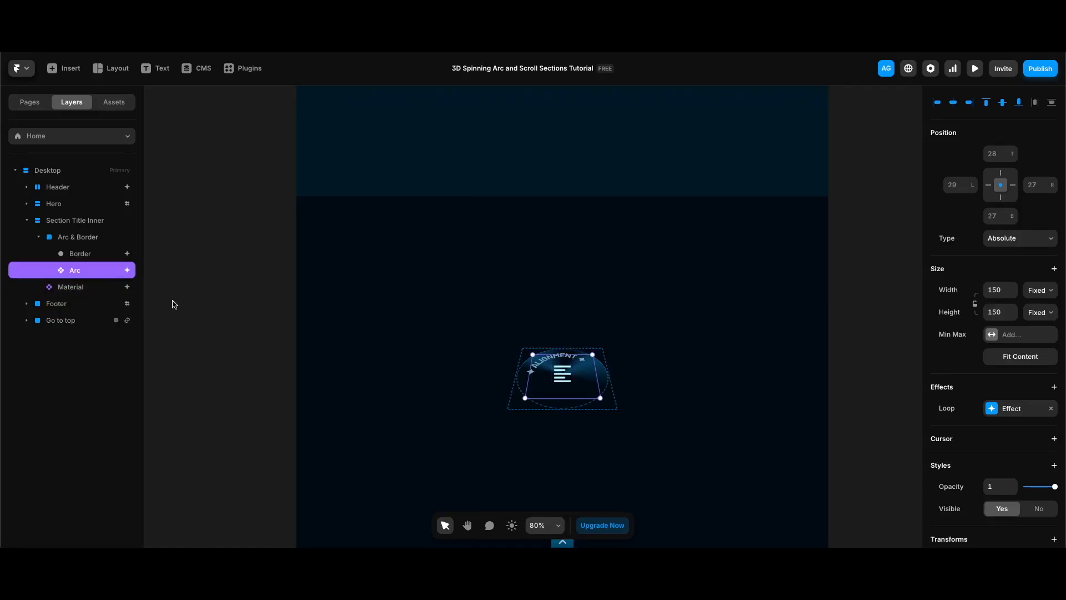
key(super+d)
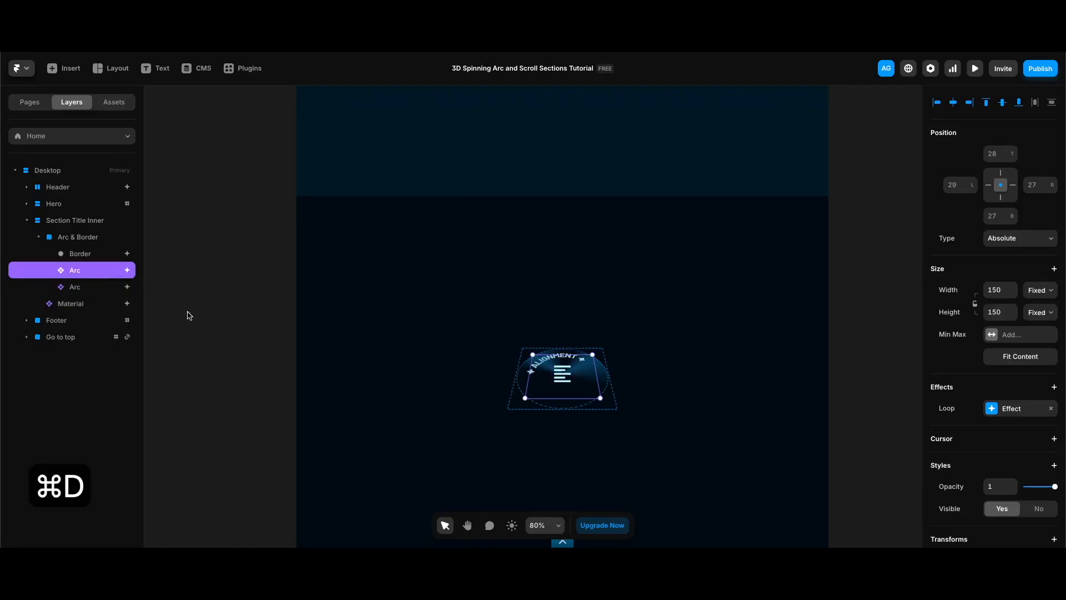
click(1005, 414)
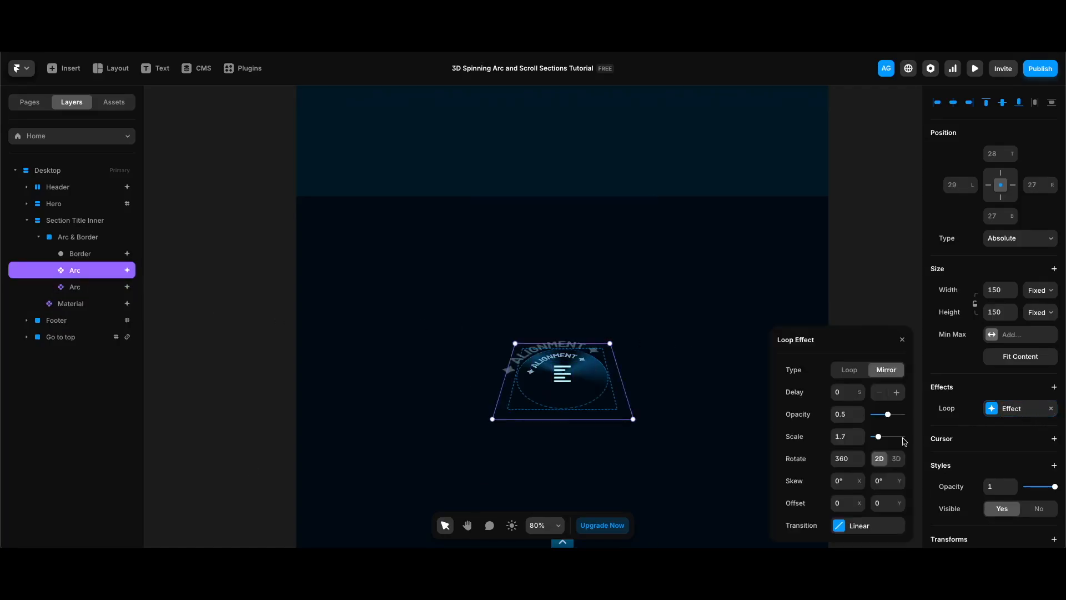
click(844, 459)
text(-)
key(Return)
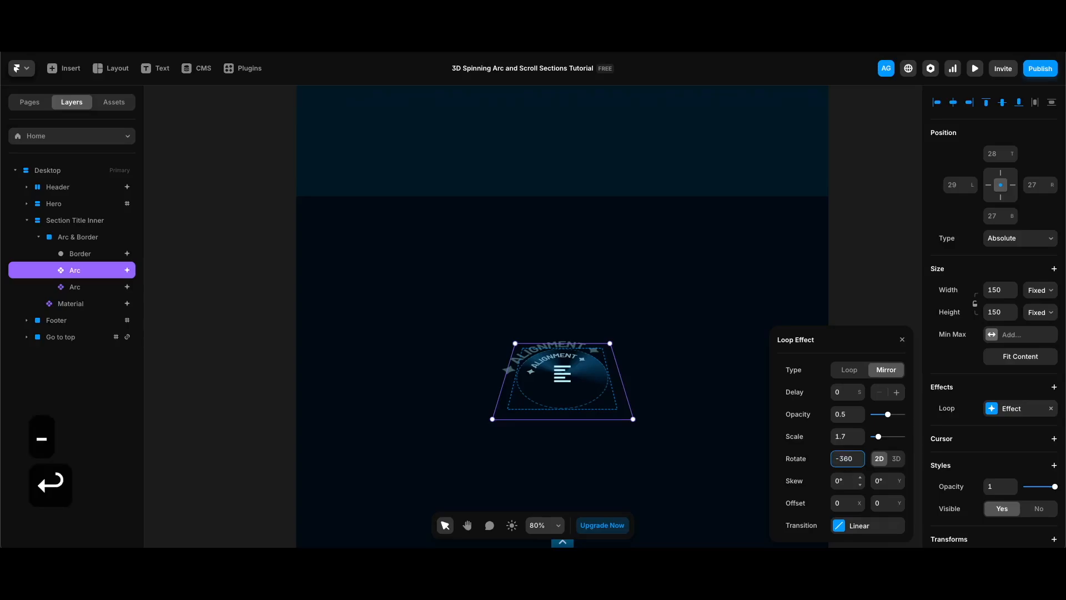
Set the loop transition delay of both Arc layers to 2 seconds and preview the animation
shift+click(78, 288)
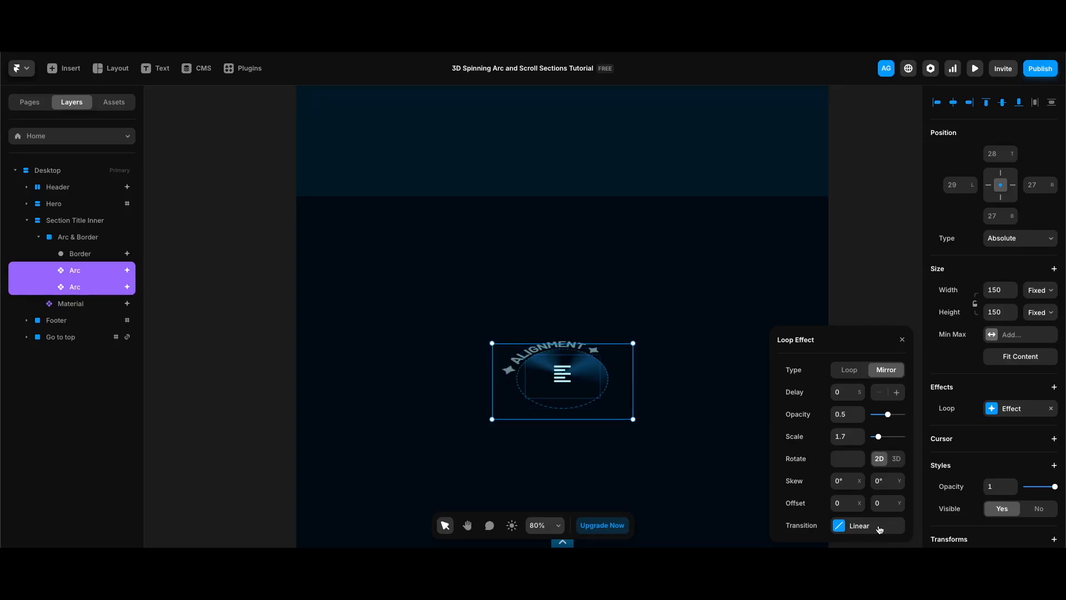
click(880, 529)
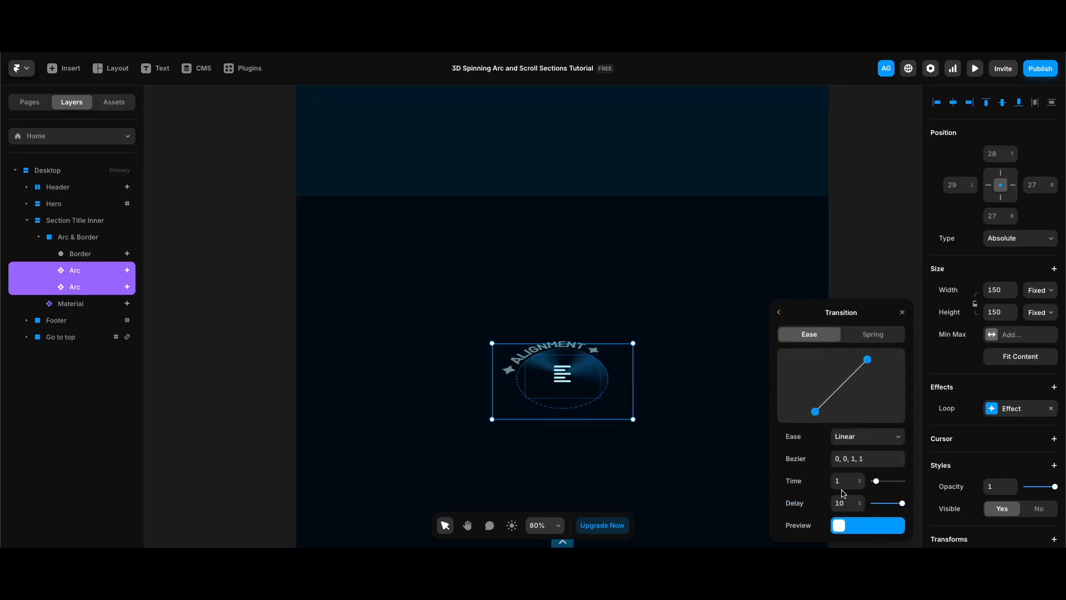
click(847, 505)
text(2)
key(Return)
key(super+p)
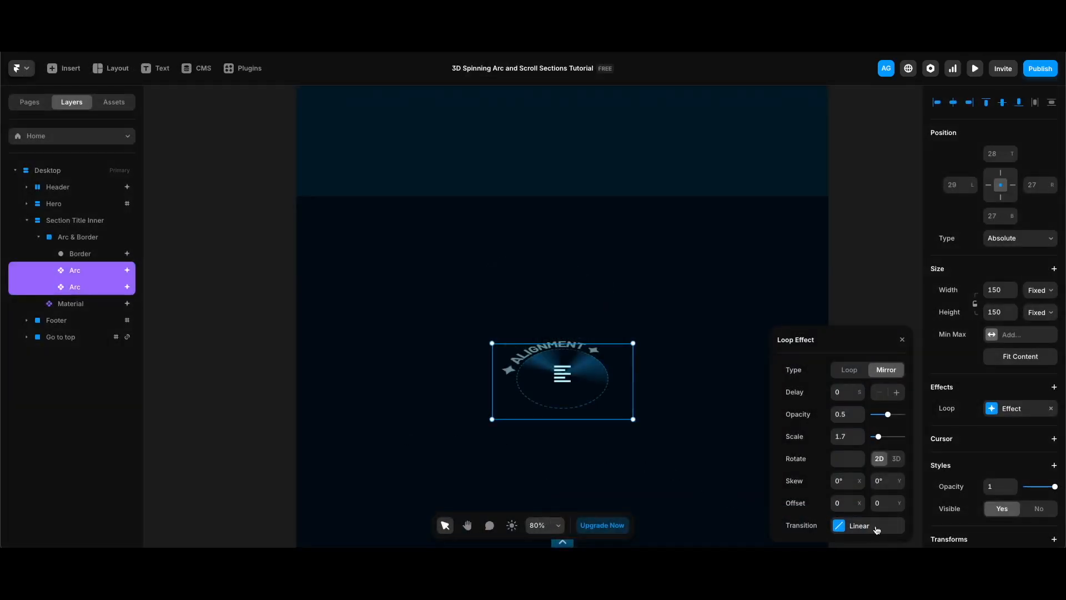
Set the loop transition delay of both Arc layers to 10 seconds and close the effect settings
click(872, 530)
click(844, 503)
text(10)
key(Return)
key(Escape)
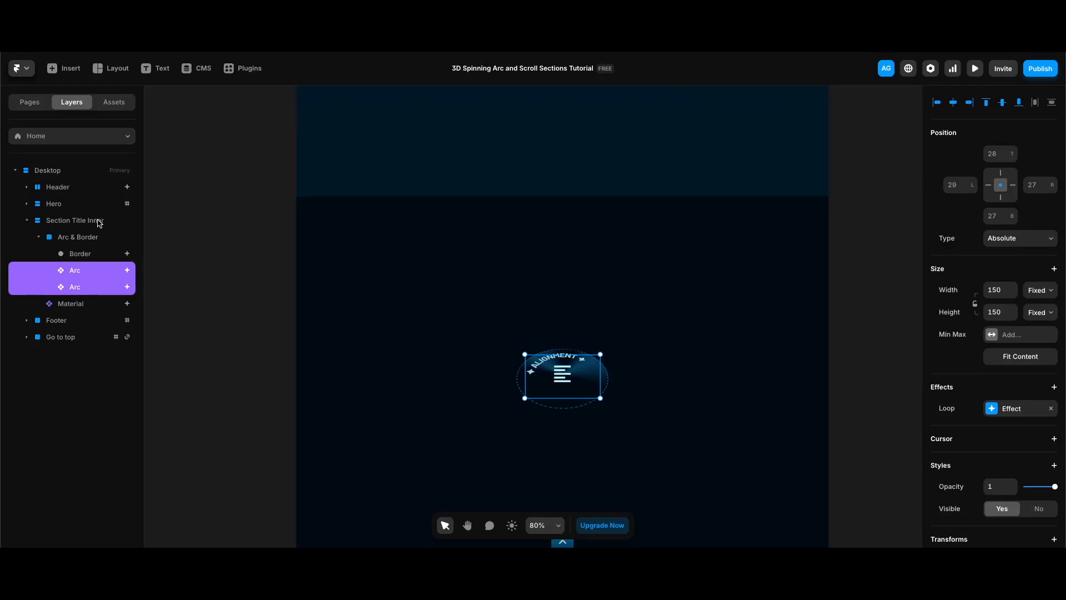
Wrap the Section Title Inner stack in another stack and rename the outer one Section Title
click(96, 222)
right_click(95, 222)
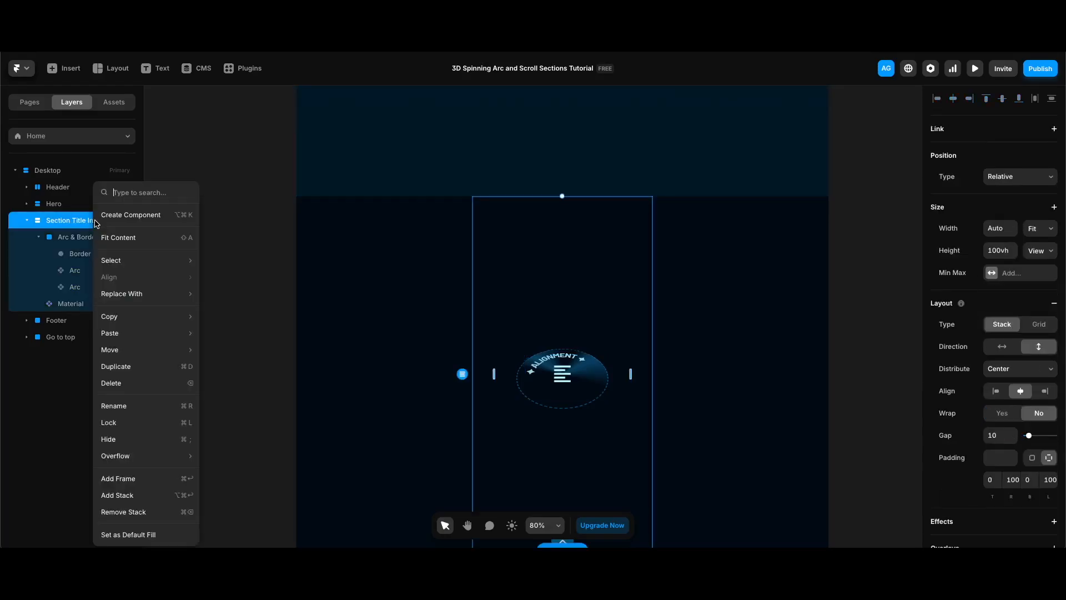
mouse_move(142, 463)
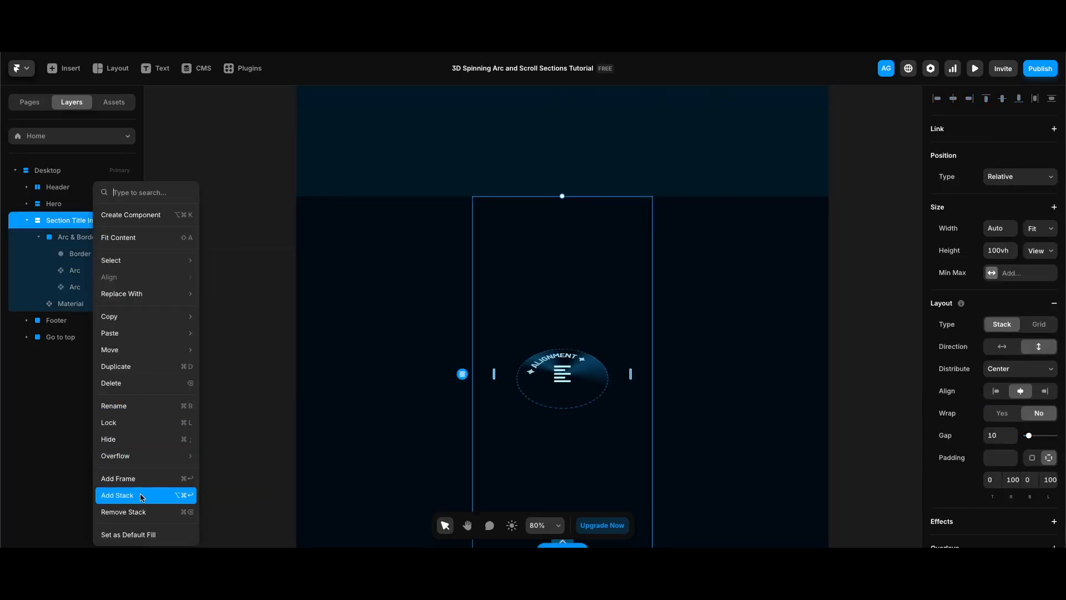
click(128, 494)
double_click(56, 222)
text(Section Title)
key(Return)
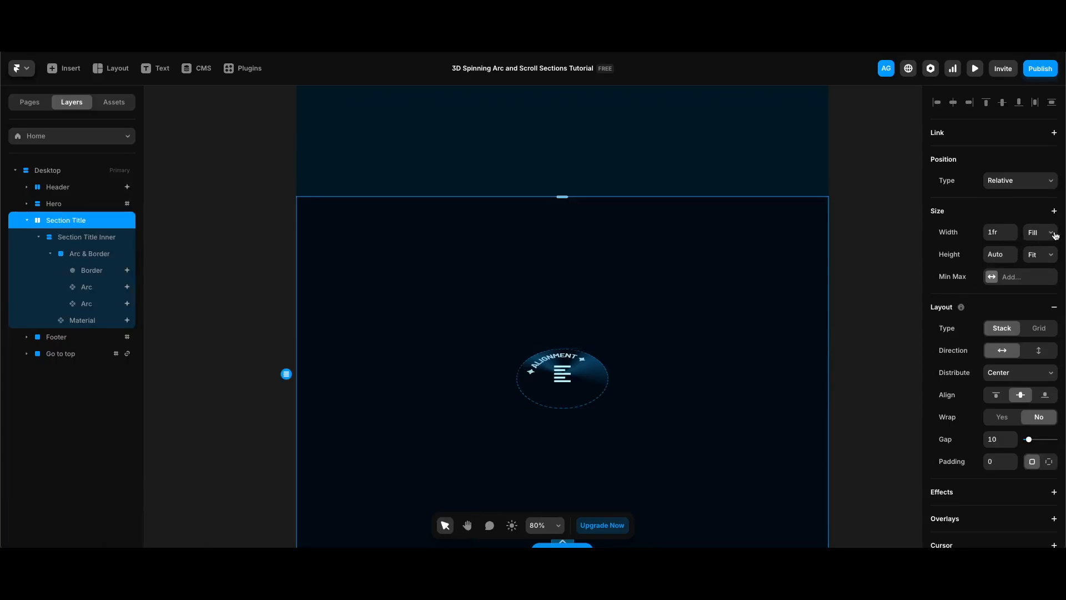
Set the Section Title stack's height to Viewport and its distribution to Start
click(1046, 256)
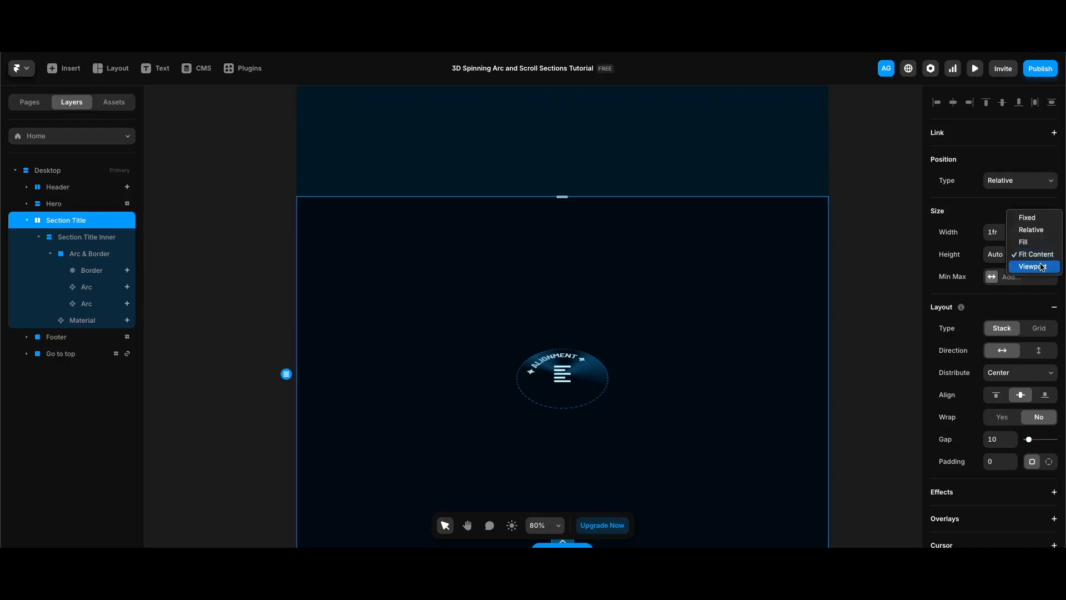
click(1034, 267)
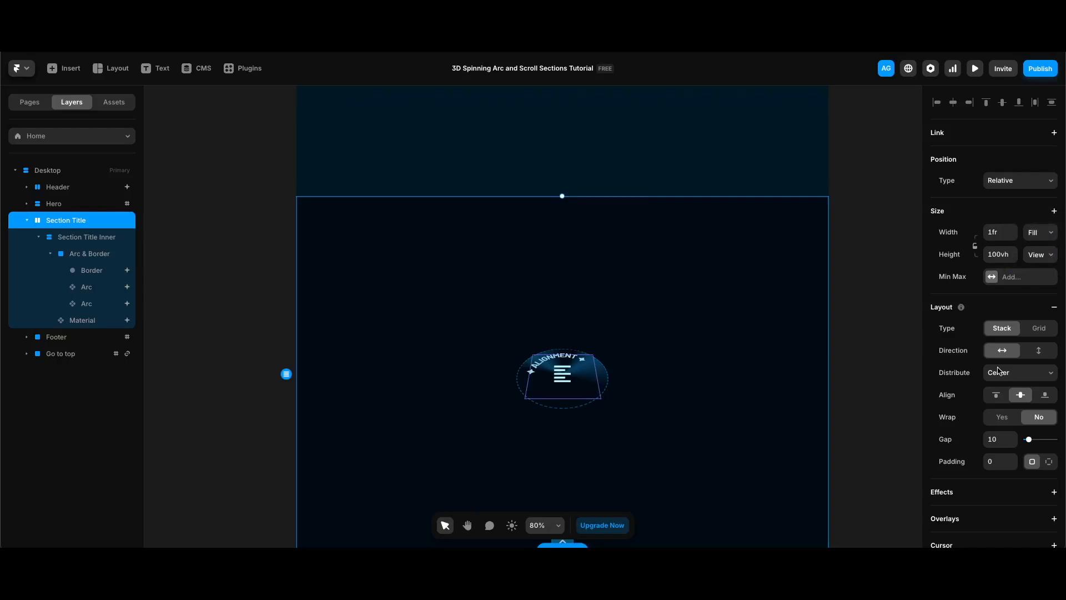
click(1000, 373)
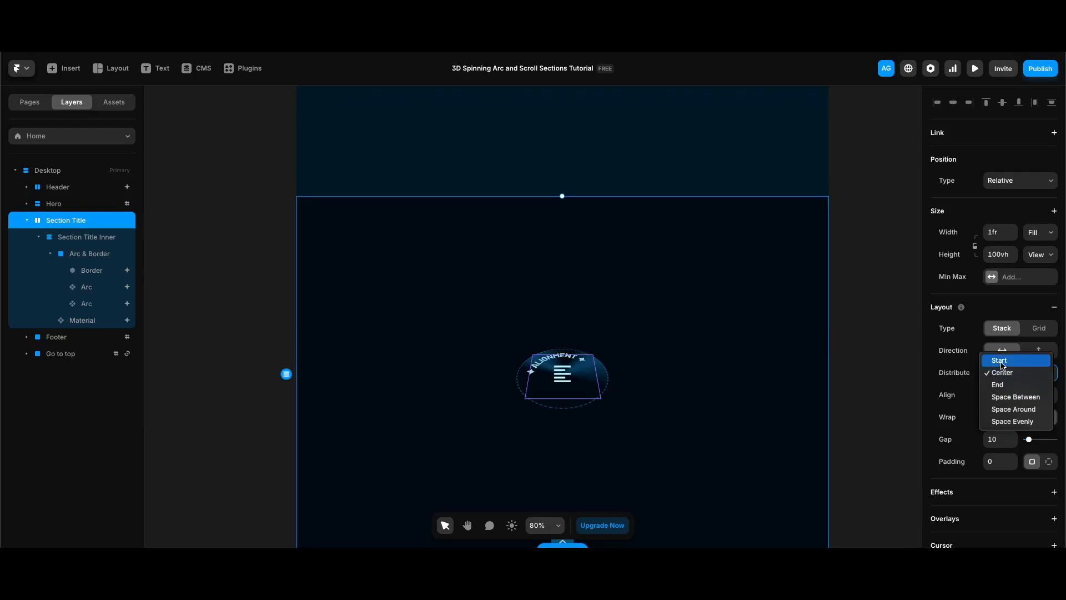
click(1002, 365)
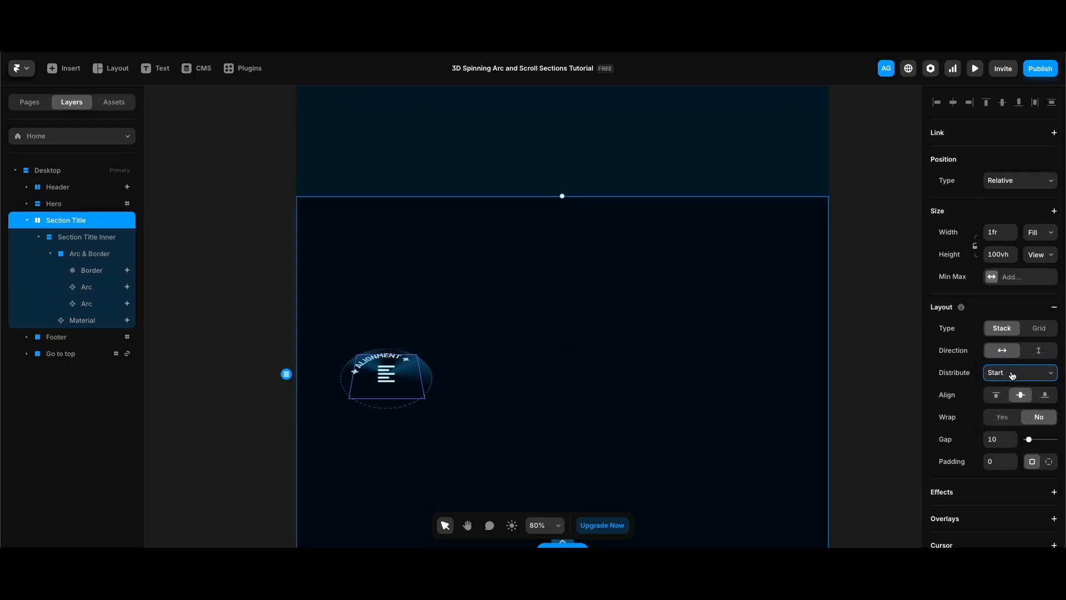
Create a component named Section Title from the outer stack
right_click(110, 224)
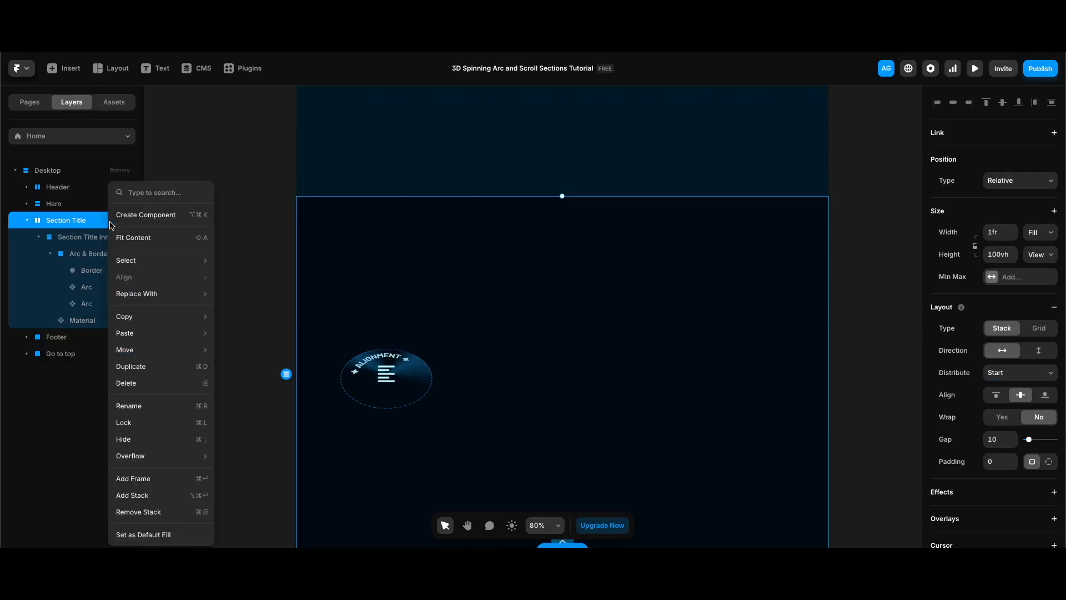
click(142, 216)
click(566, 340)
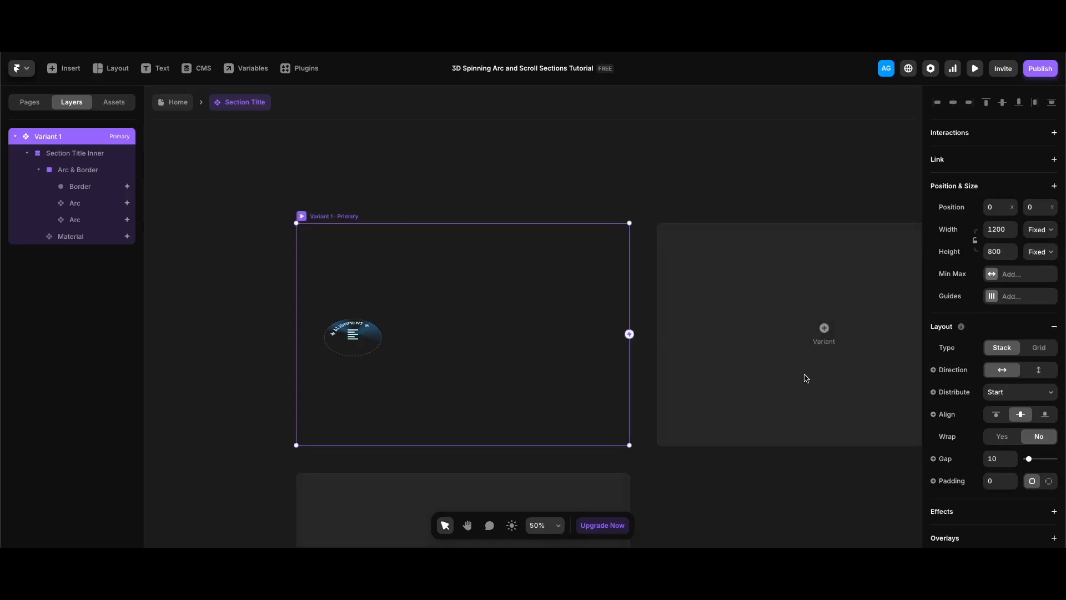
Add a second variant to the Section Title component and set its distribution to End
click(814, 358)
click(1013, 393)
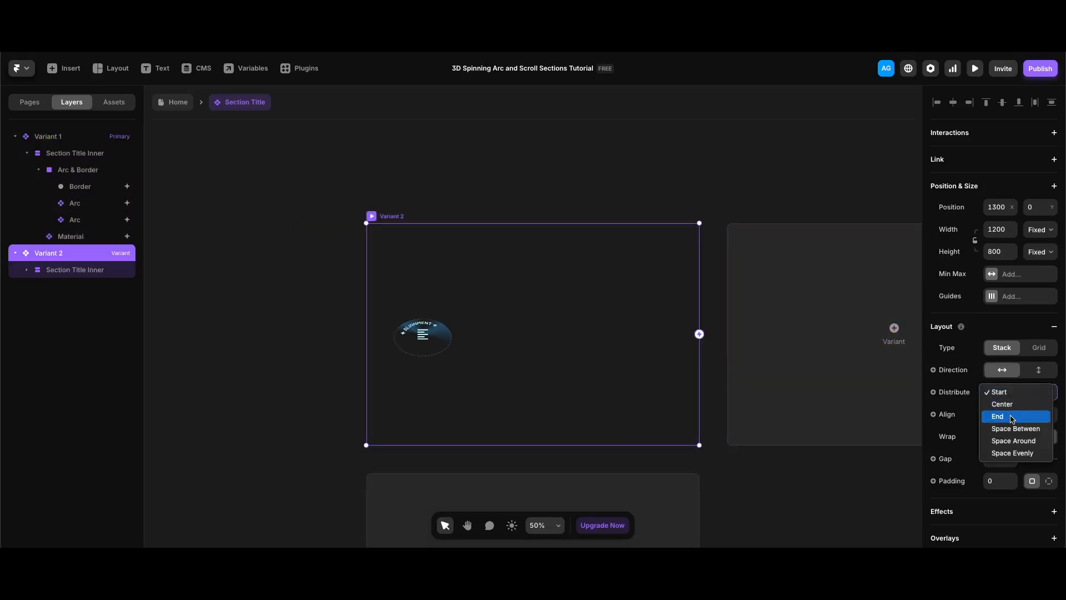
click(1012, 418)
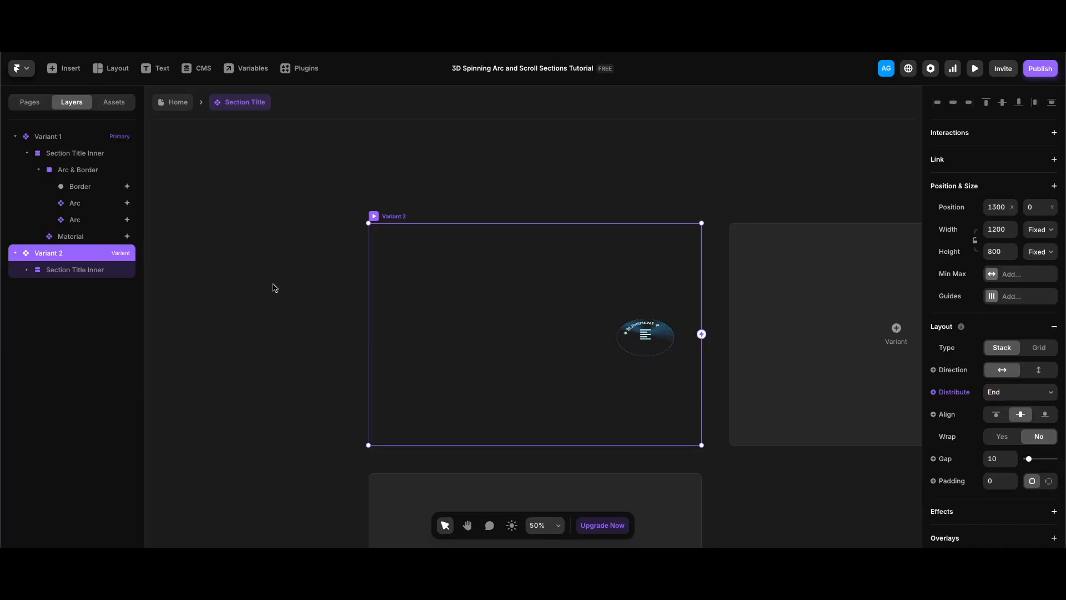
Return to the Home page and draw a frame about 299 by 375 between the Hero and the Section Title
key(Escape)
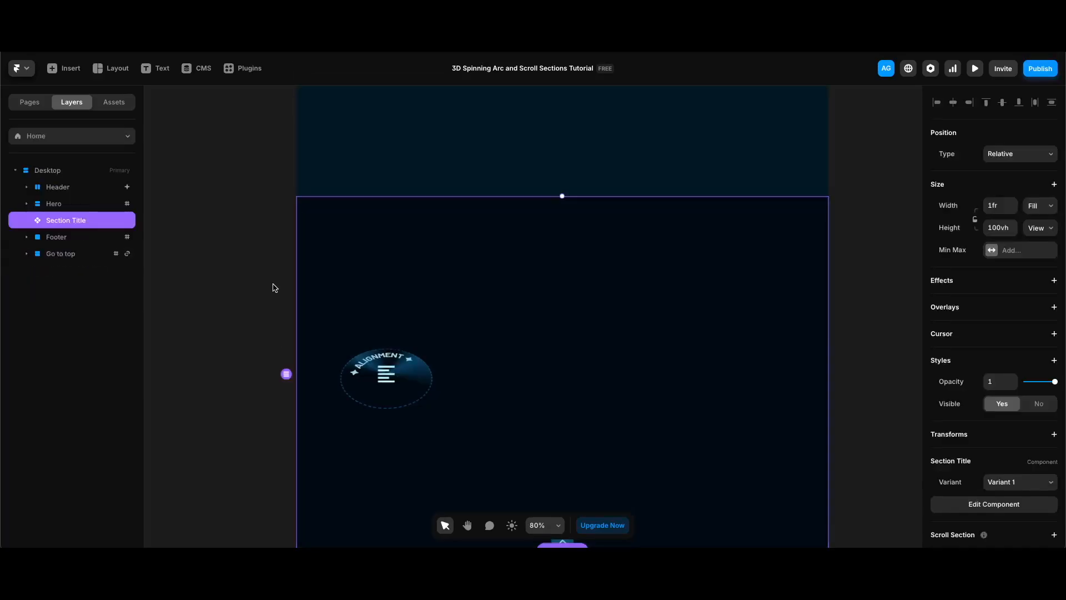
scroll(611, 310, down, 5)
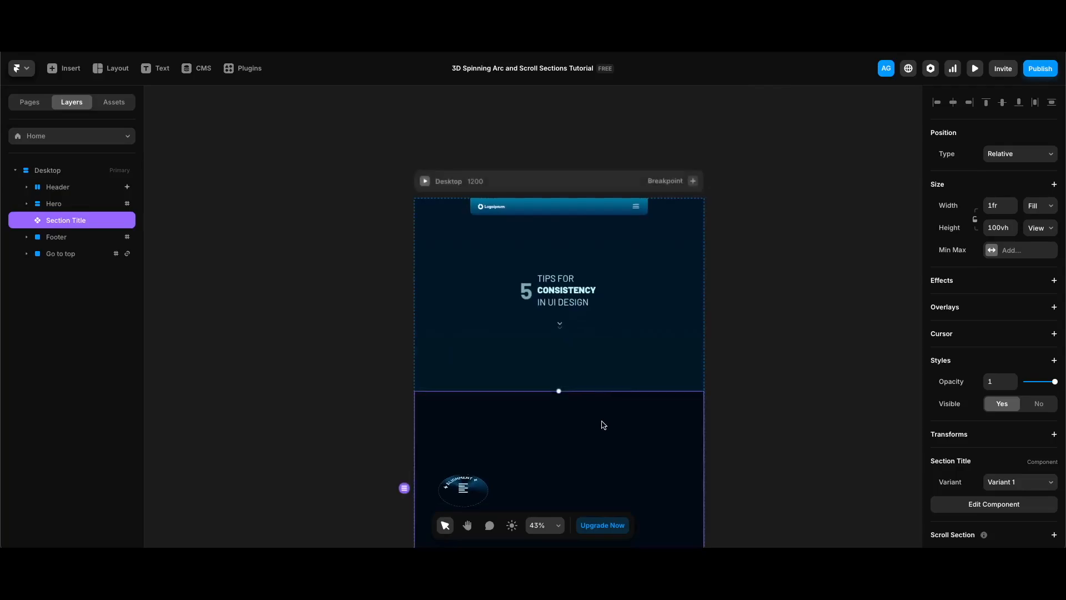
key(f)
drag(551, 389, 620, 480)
key(Down)
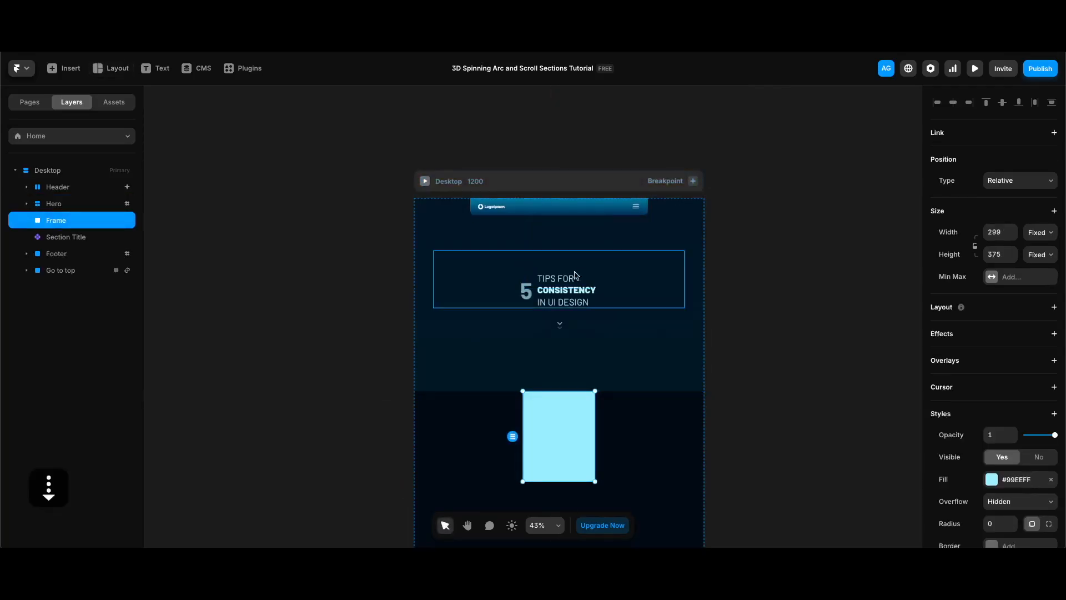
Rename the new frame Section and set its width to Fill and its height to Viewport
double_click(56, 221)
text(Section)
key(Return)
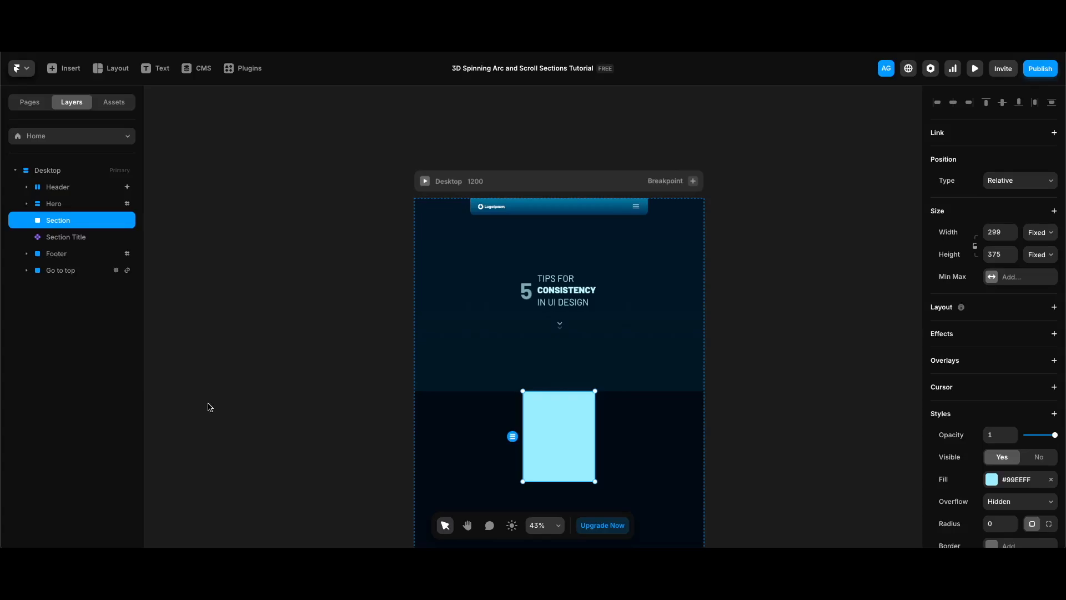
click(1049, 234)
click(1023, 256)
click(1041, 256)
click(1032, 302)
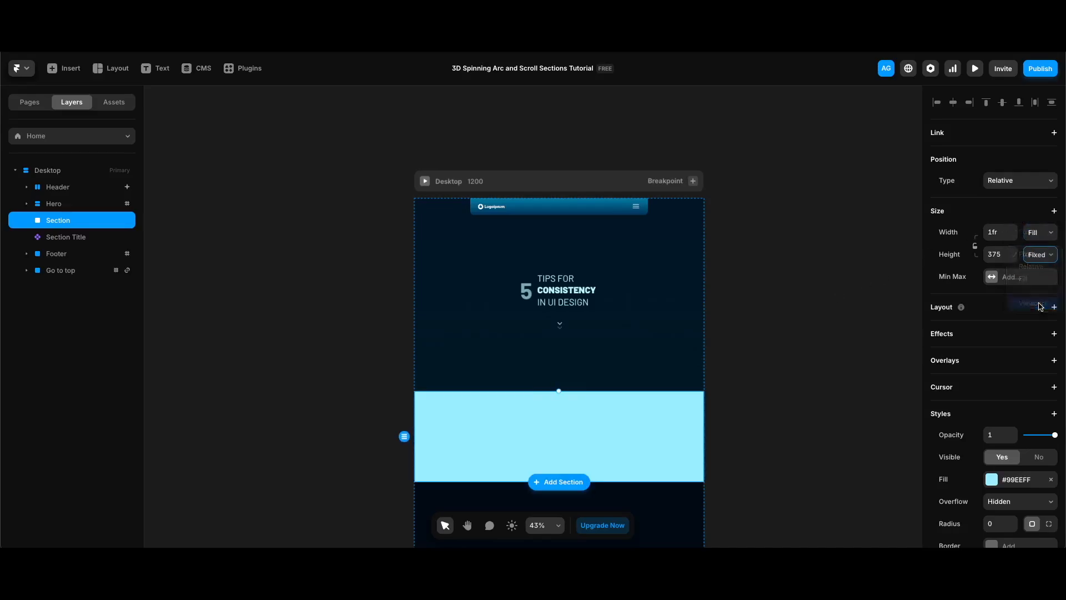
Give the Section frame a linear gradient fill with its end stop set to Mid Blue at 20% opacity
scroll(683, 372, down, 3)
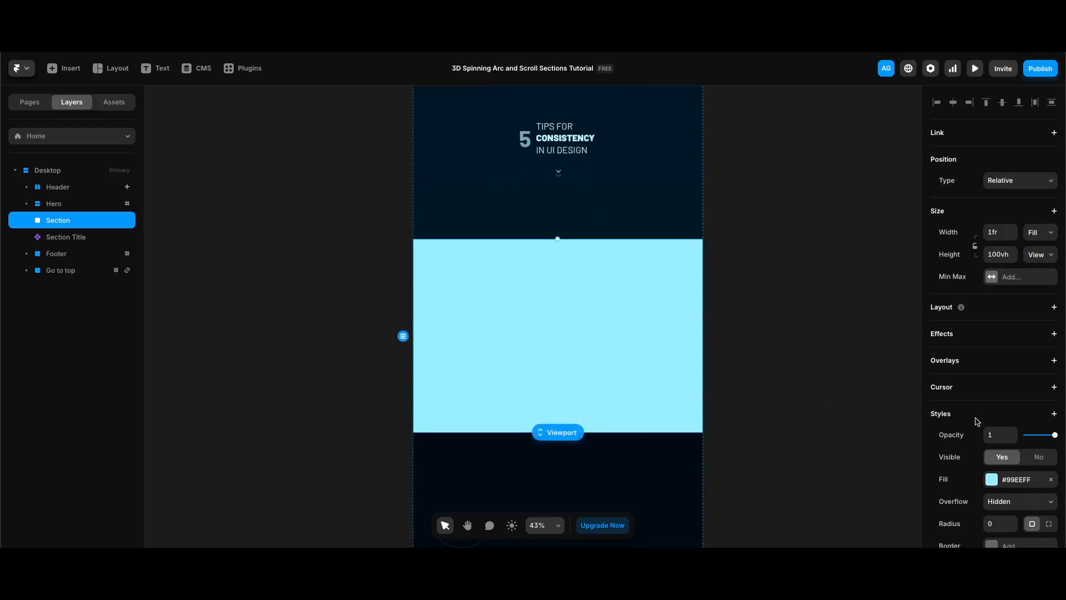
click(1034, 484)
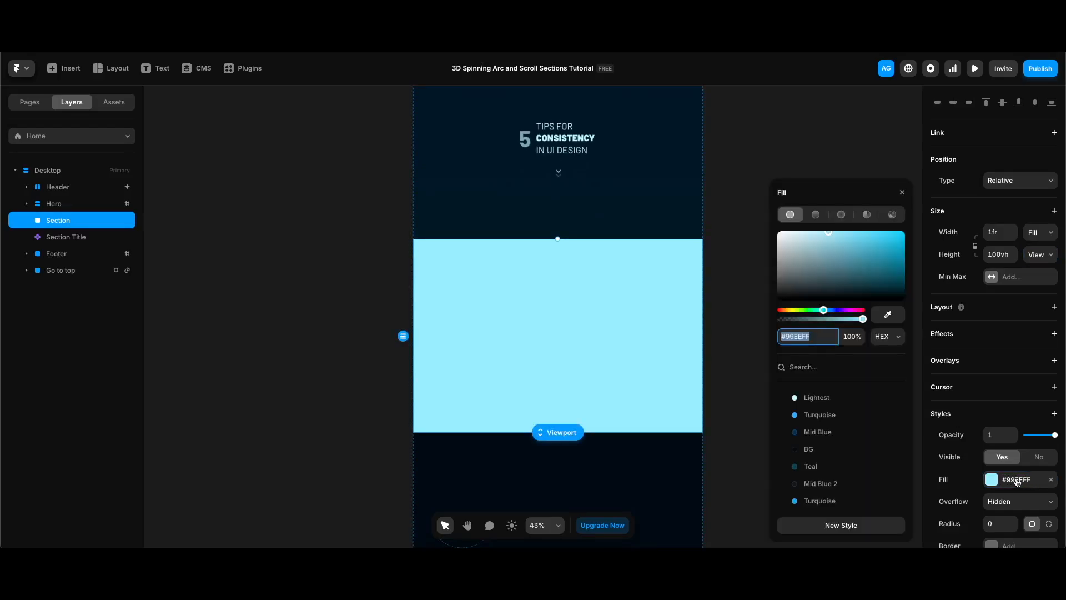
click(815, 215)
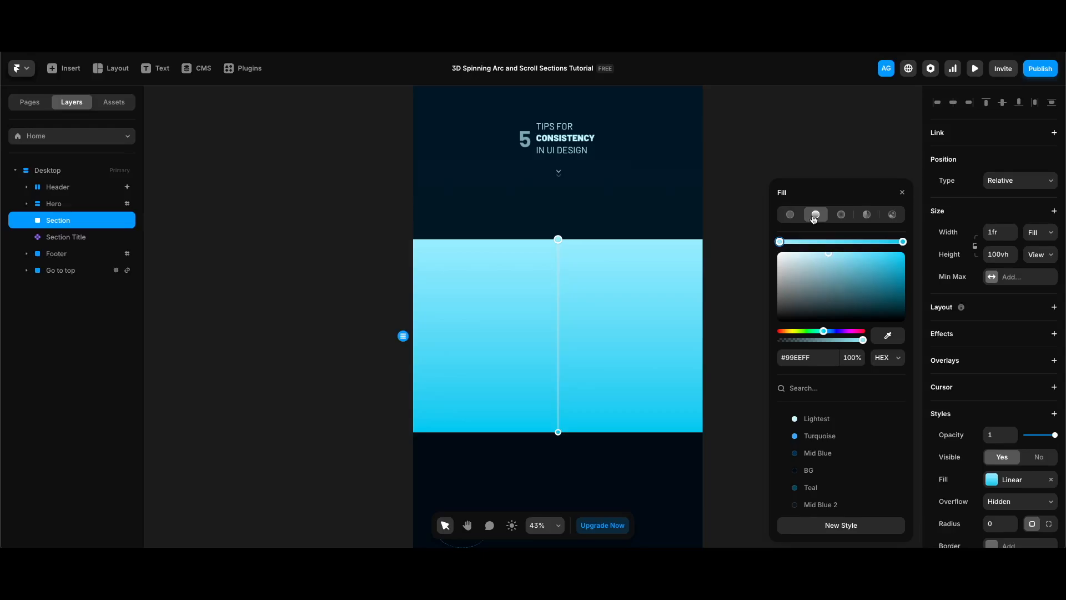
click(850, 453)
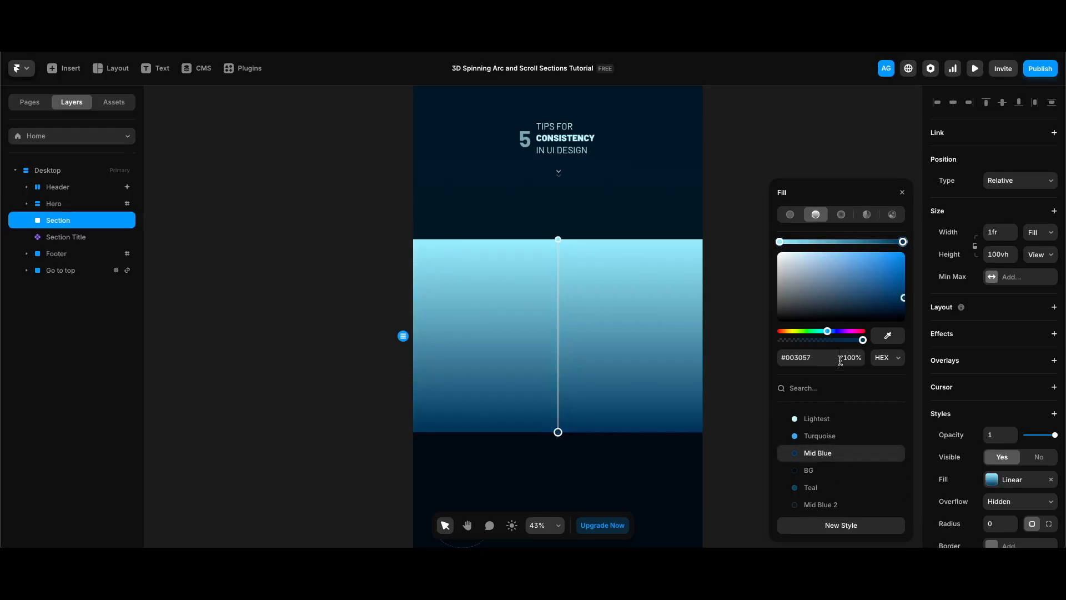
click(857, 359)
text(20)
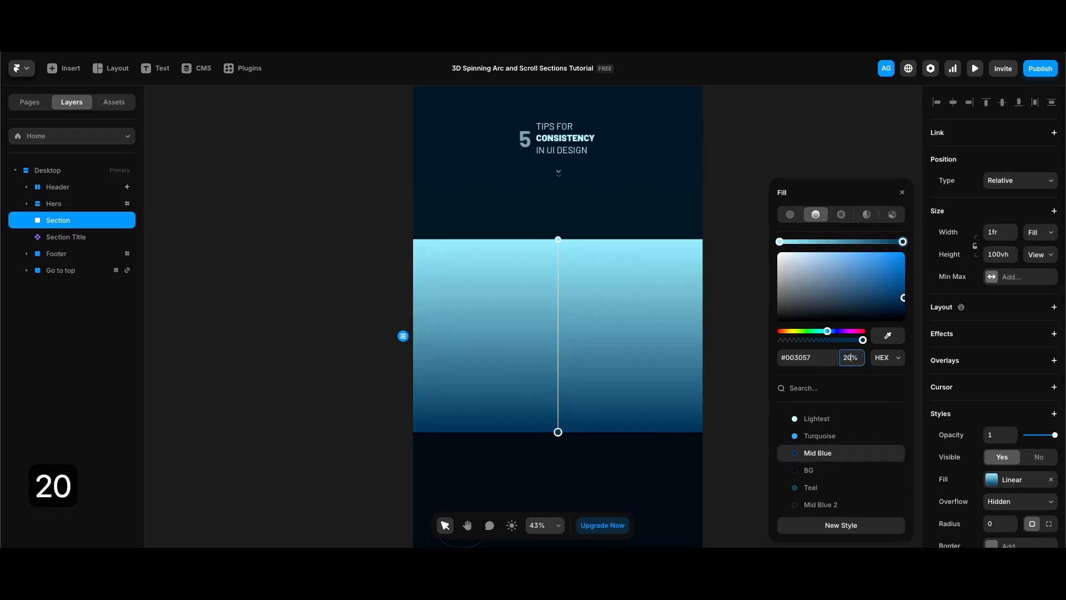
Make the gradient's start stop fully transparent and move it most of the way toward the end stop
click(779, 242)
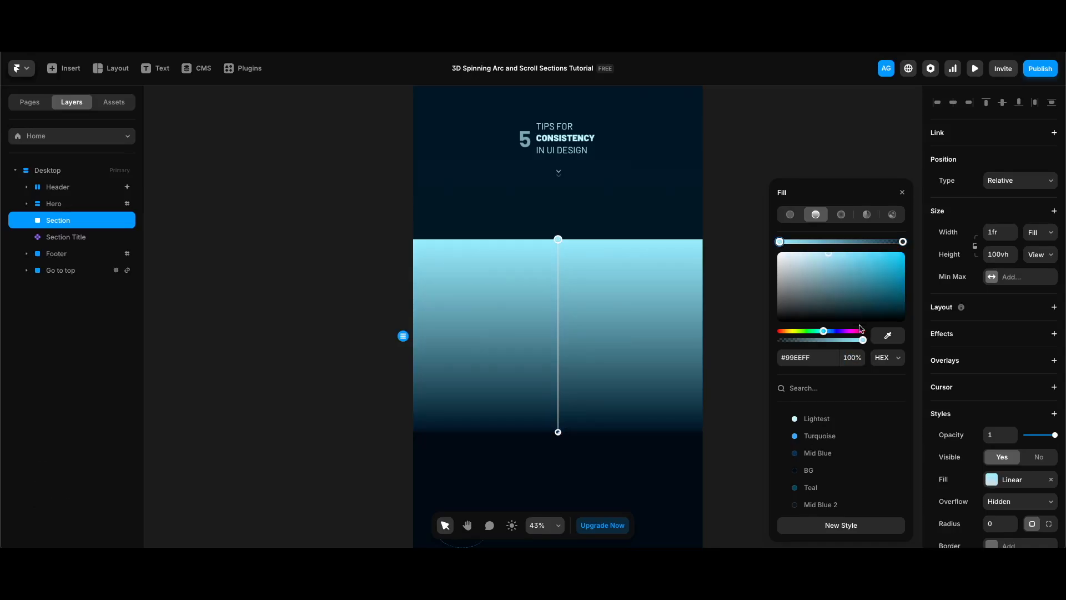
drag(863, 340, 733, 342)
drag(779, 242, 875, 245)
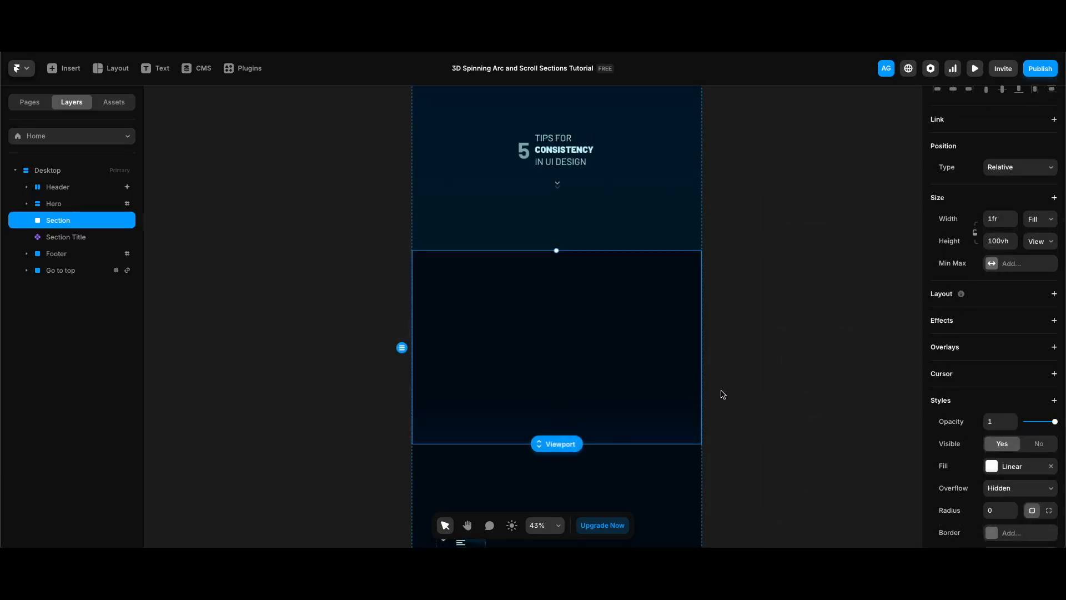
Add a text layer inside the Section frame reading "Keep elements neatly aligned."
key(t)
click(501, 353)
key(super+v)
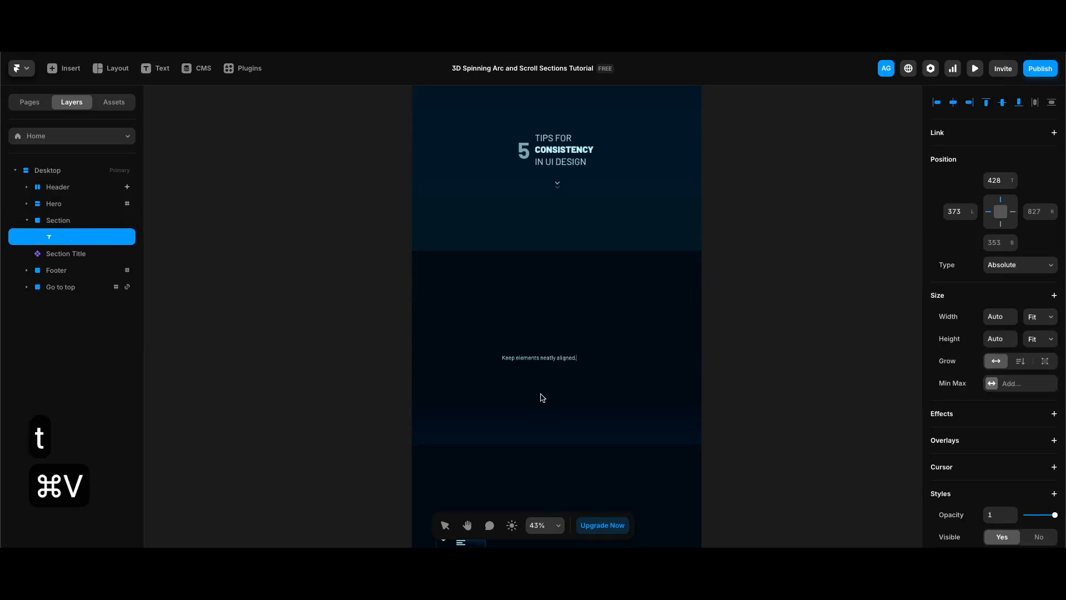
scroll(573, 367, up, 5)
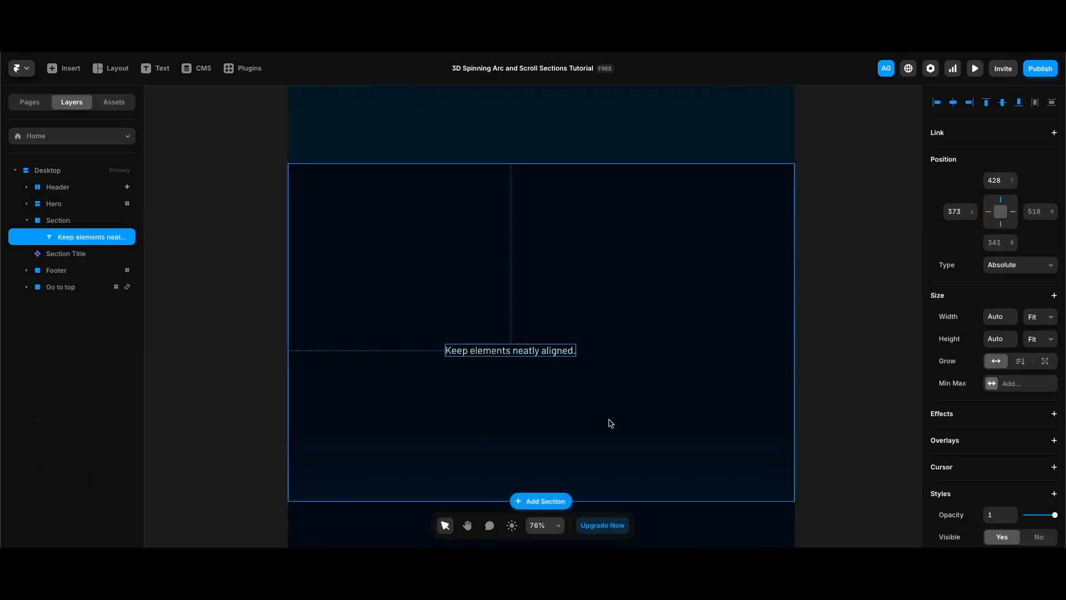
scroll(999, 433, down, 5)
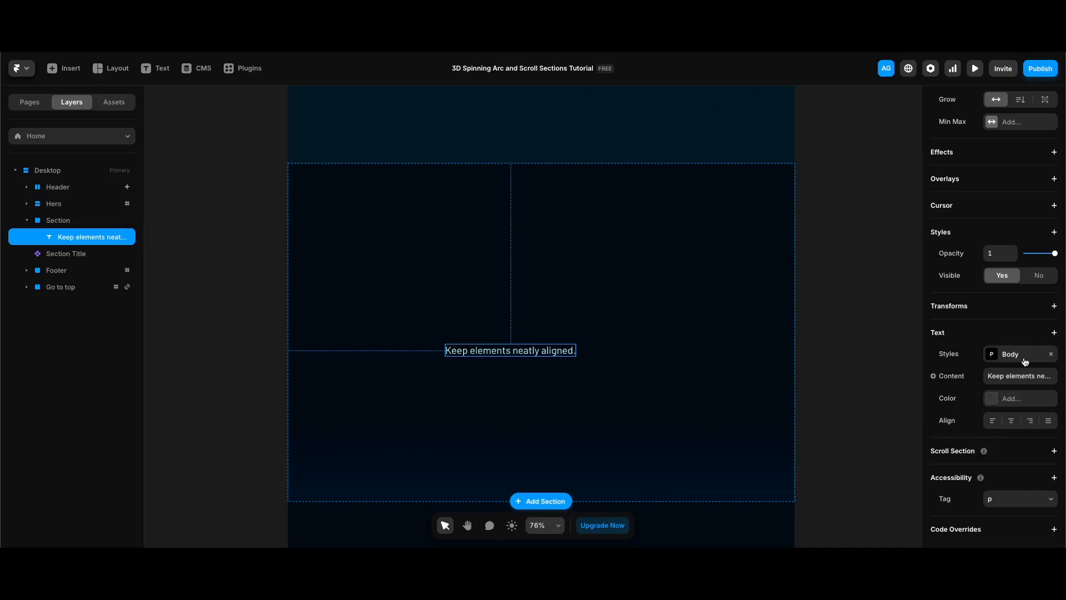
Wrap the text layer in a stack and rename the stack Text Wrap
right_click(528, 354)
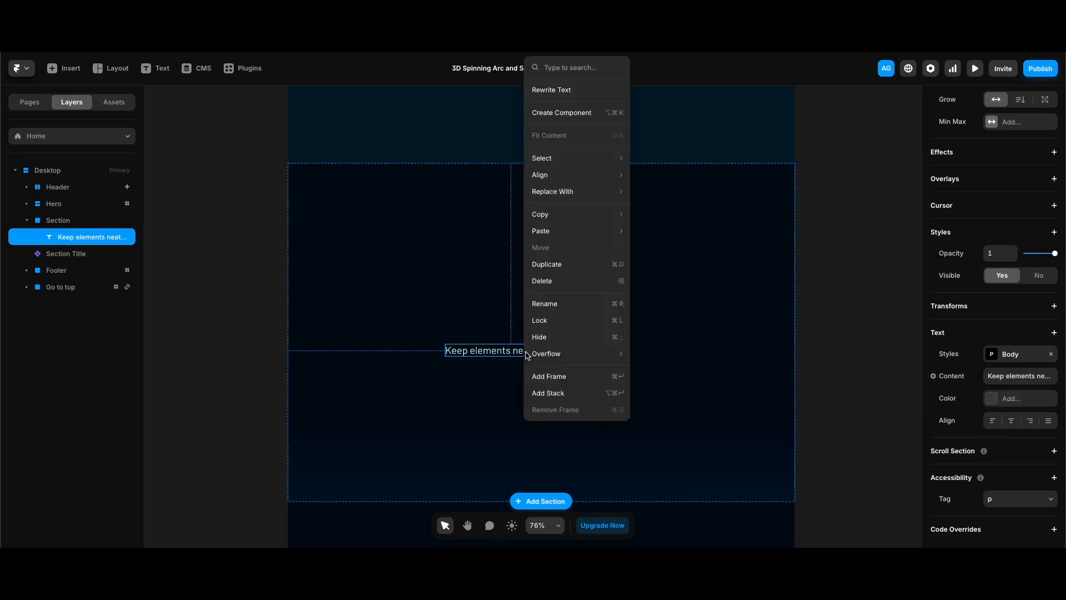
click(555, 394)
double_click(83, 238)
text(Text Wrap)
key(Return)
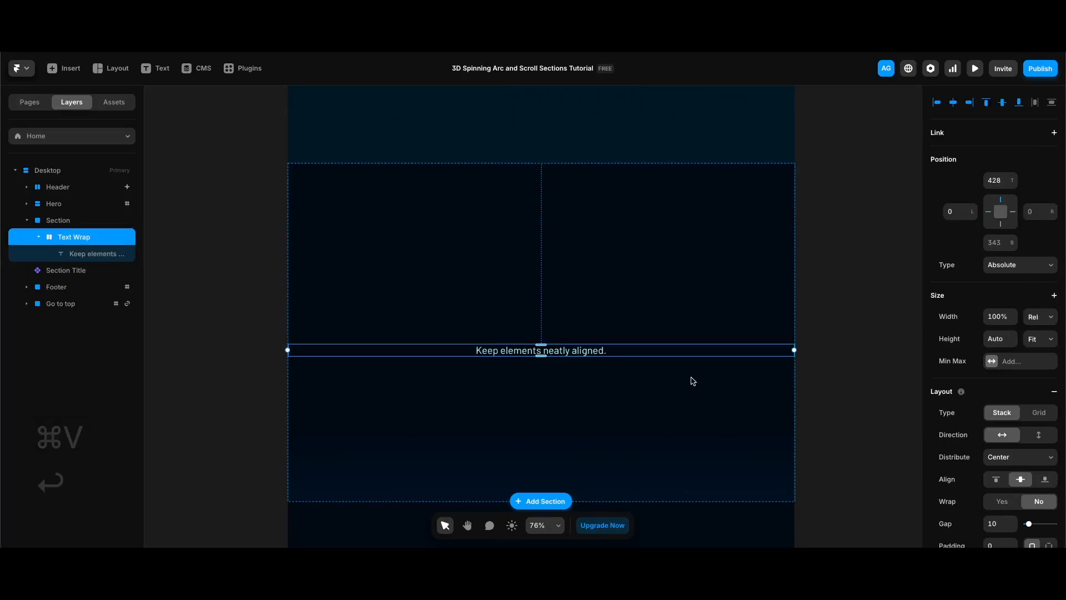
Set the Text Wrap stack's width to 50% and its padding to 50
click(1002, 315)
text(50)
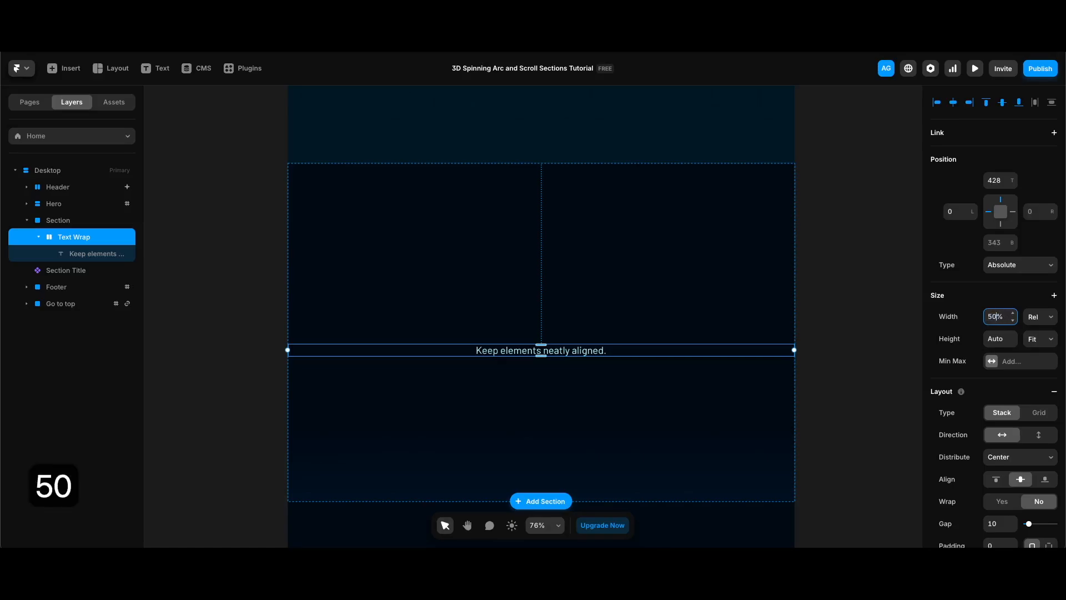
key(Return)
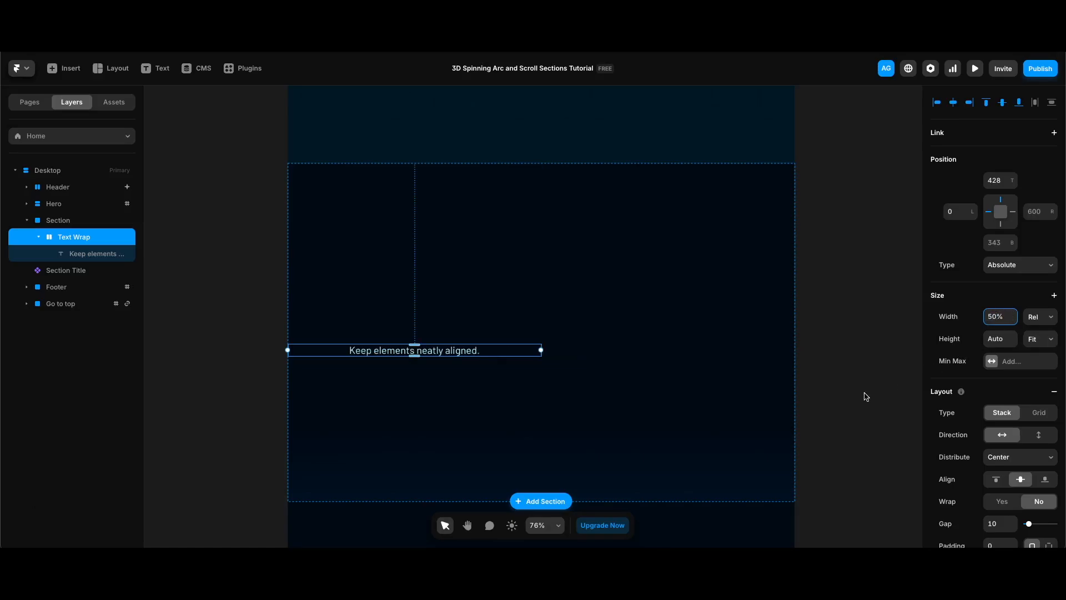
scroll(955, 438, down, 3)
click(1000, 410)
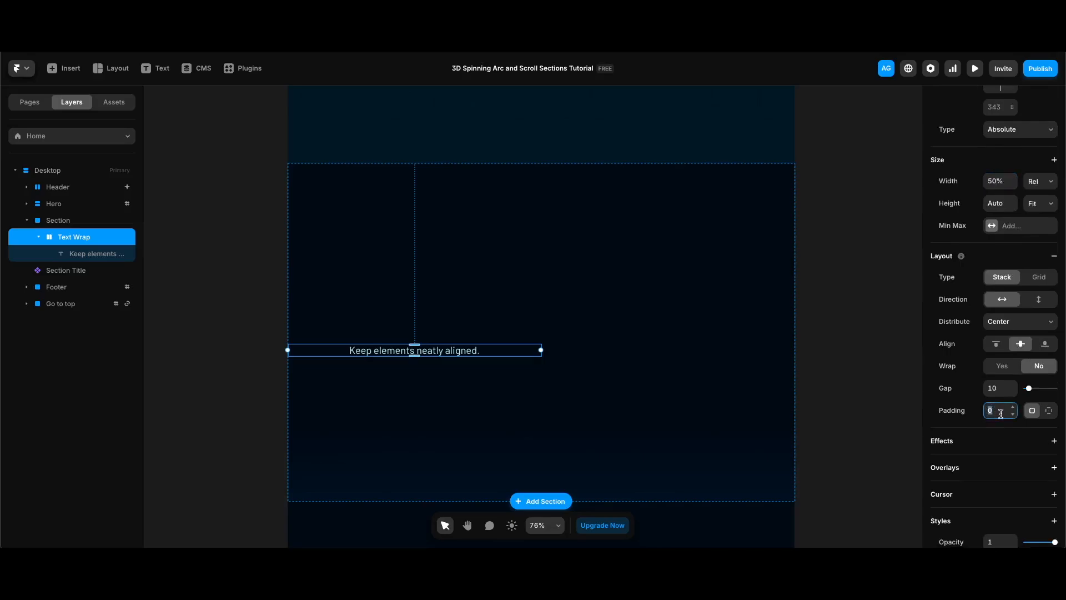
text(50)
key(Return)
Add a horizontal stack layout to the Section frame and set its distribution to End
key(Escape)
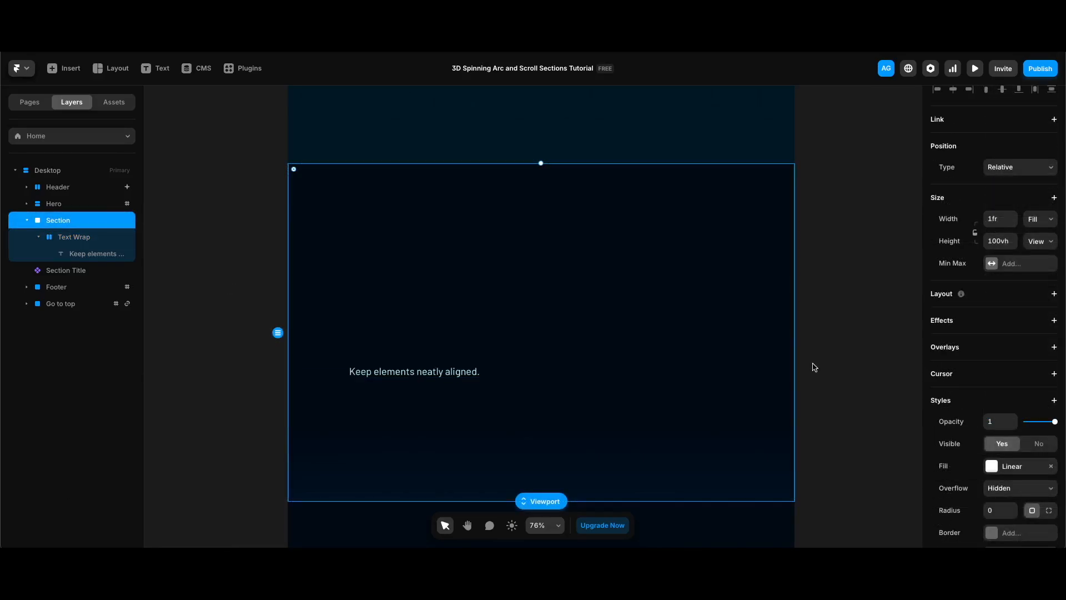
click(1039, 293)
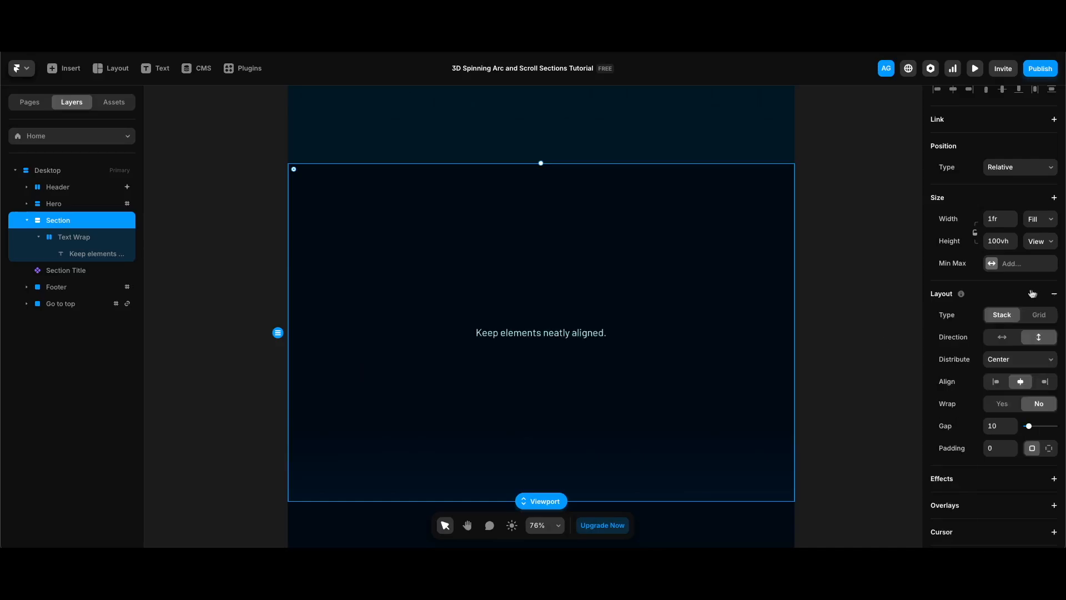
click(1010, 338)
click(1015, 361)
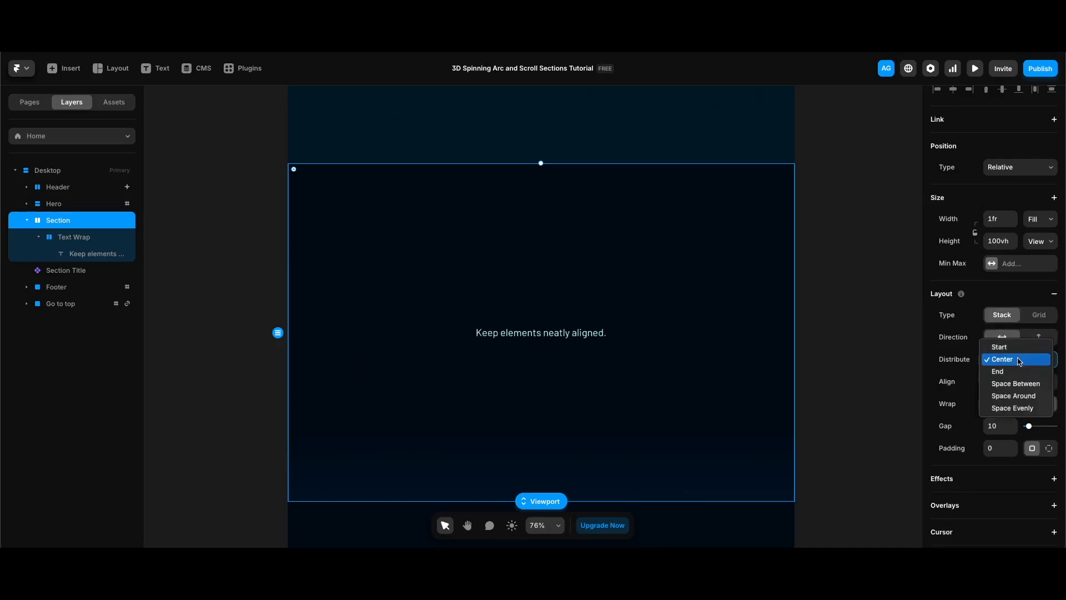
click(1012, 372)
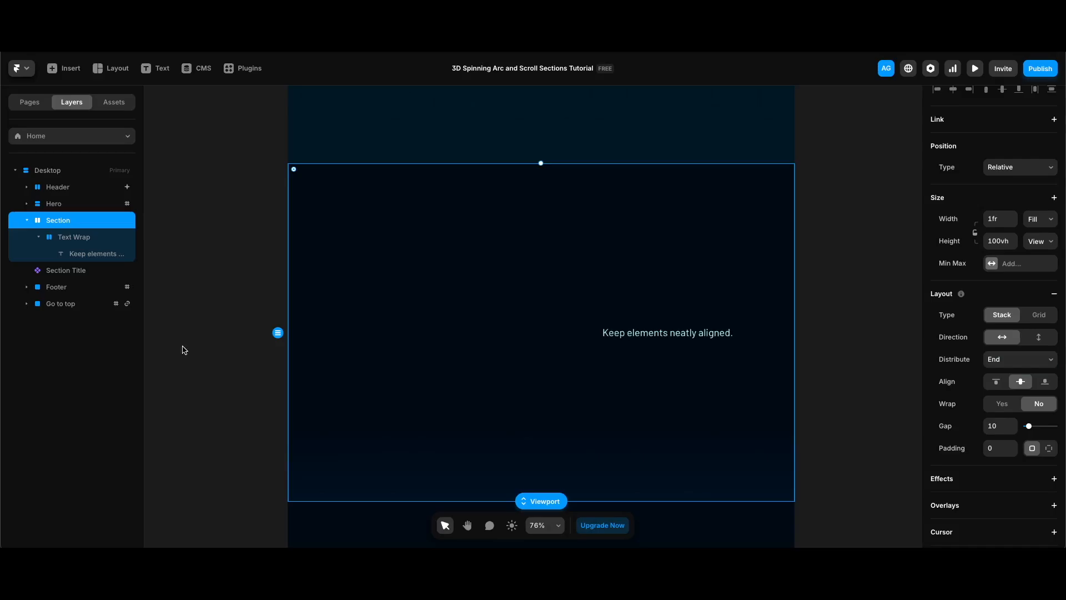
Set the Text Wrap stack's distribution to End
click(96, 238)
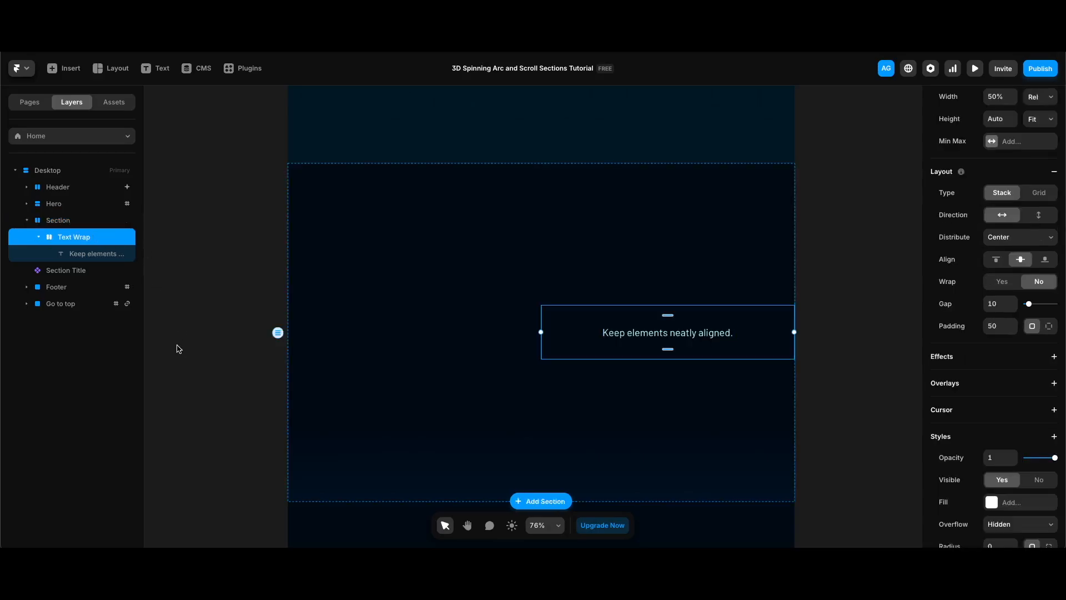
click(1028, 236)
click(1022, 249)
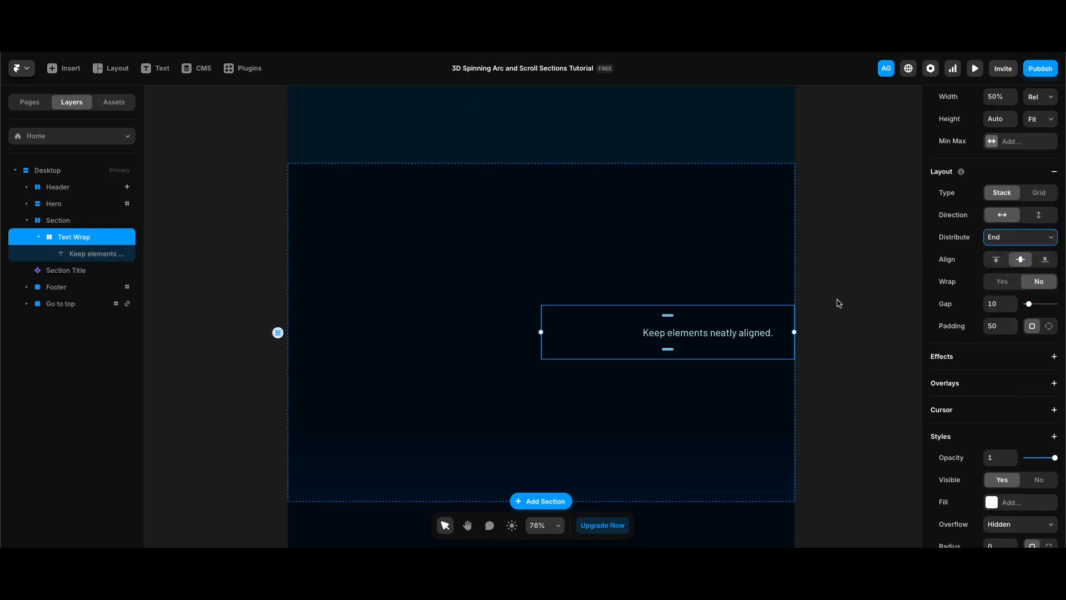
Set the Section stack's padding to 104
click(91, 222)
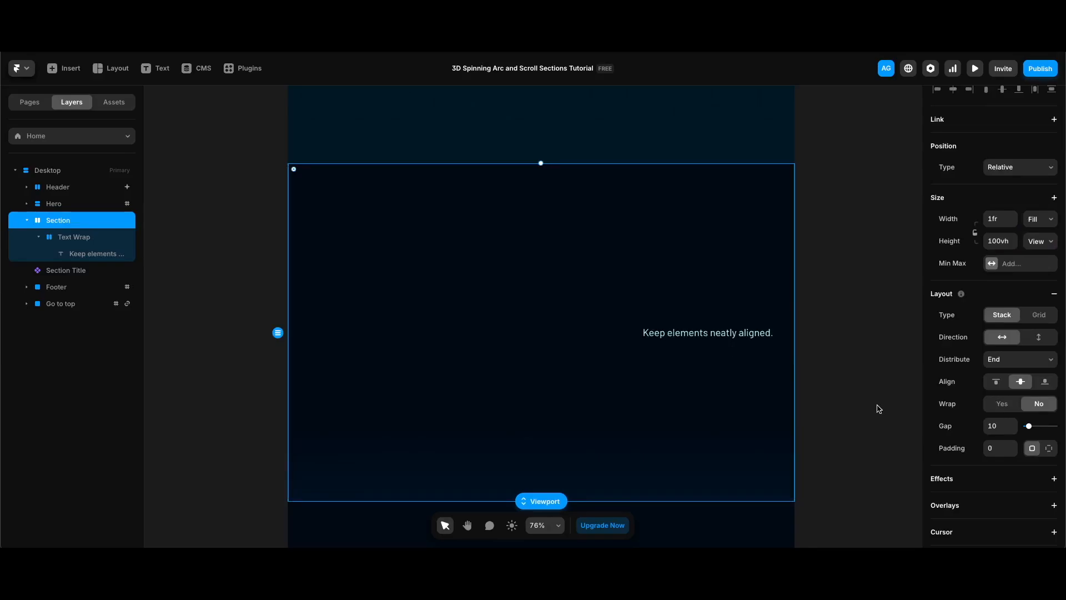
click(997, 448)
text(104)
key(Return)
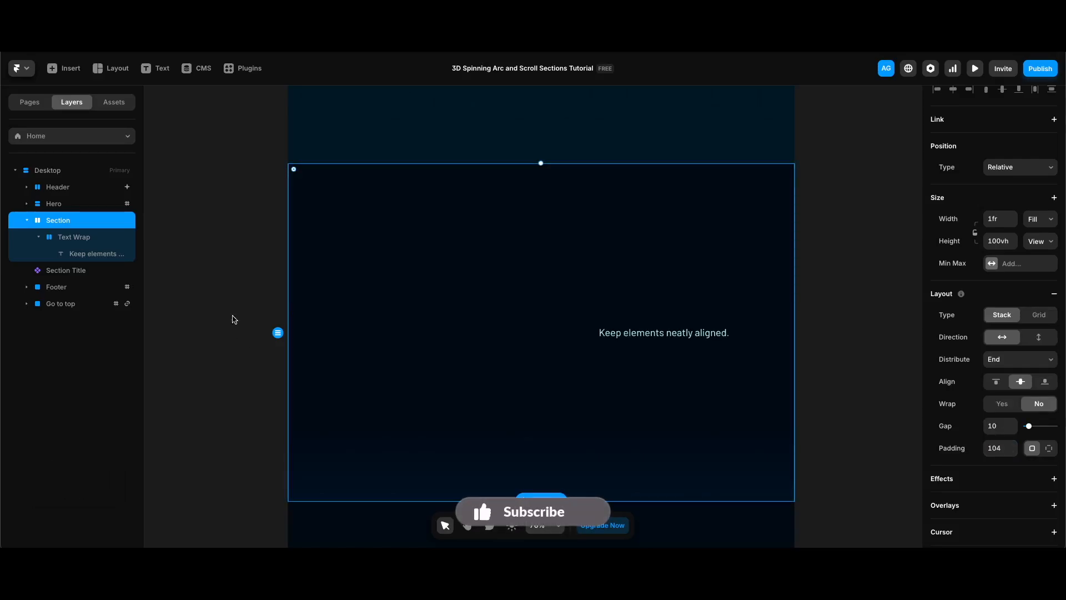
Create a component named Section from the Section stack
right_click(116, 219)
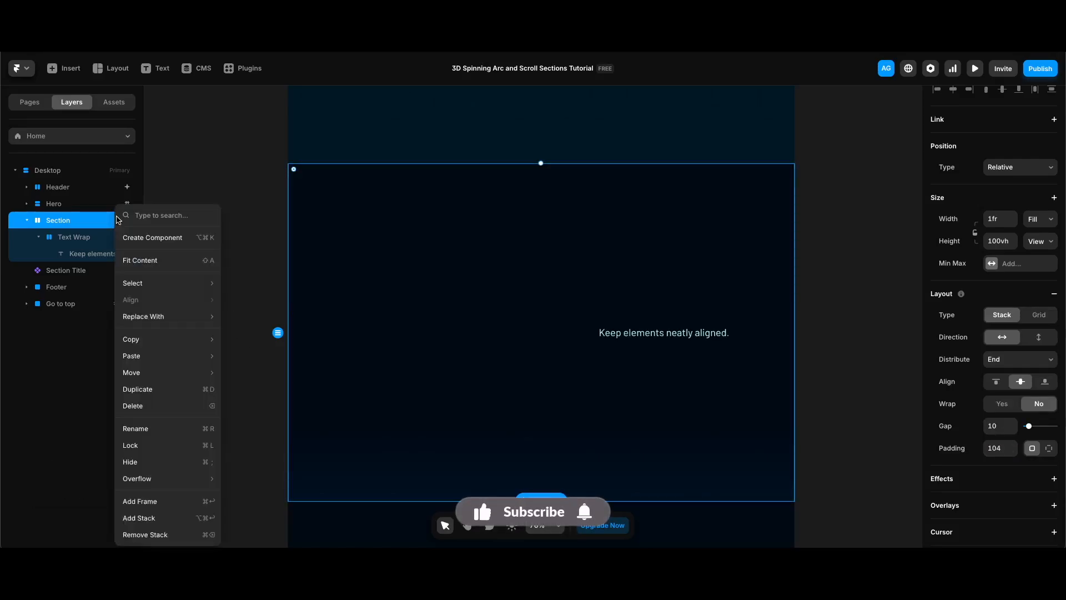
click(144, 237)
click(565, 341)
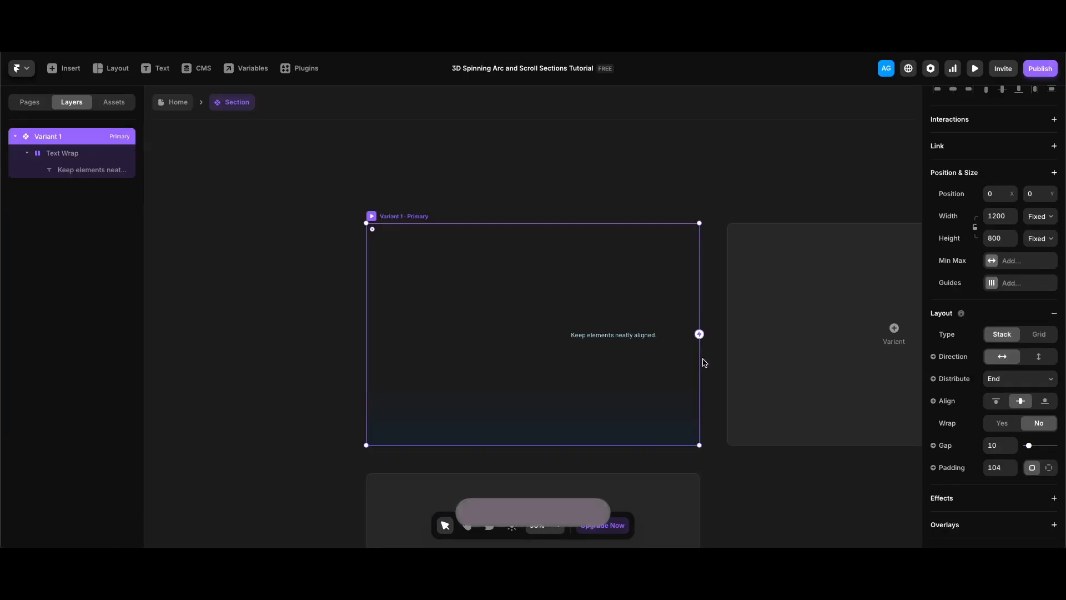
Add a second variant to the Section component and set its distribution to Start
click(676, 393)
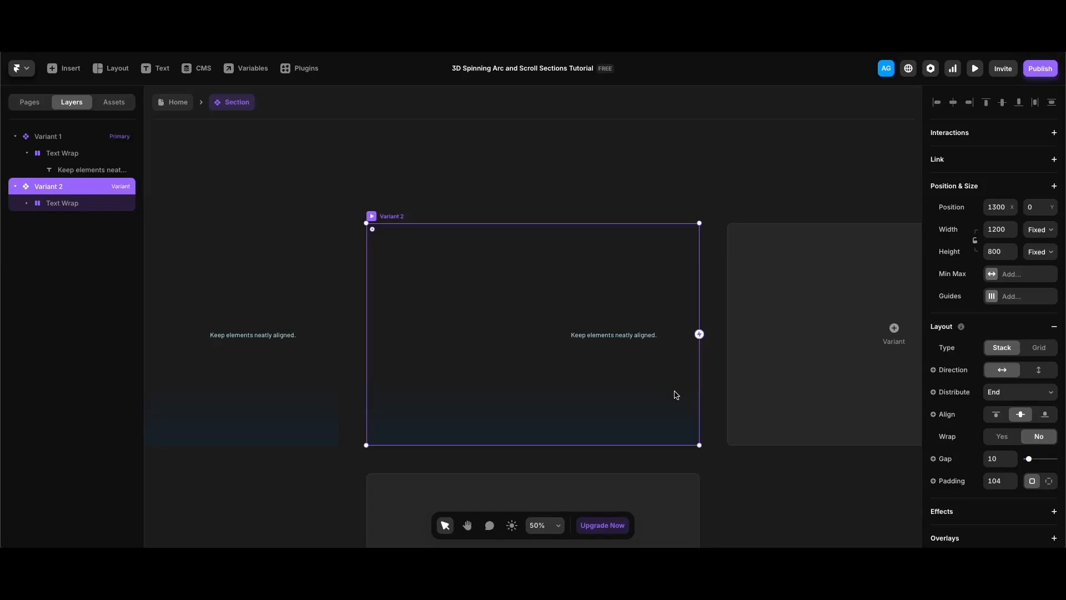
click(1025, 393)
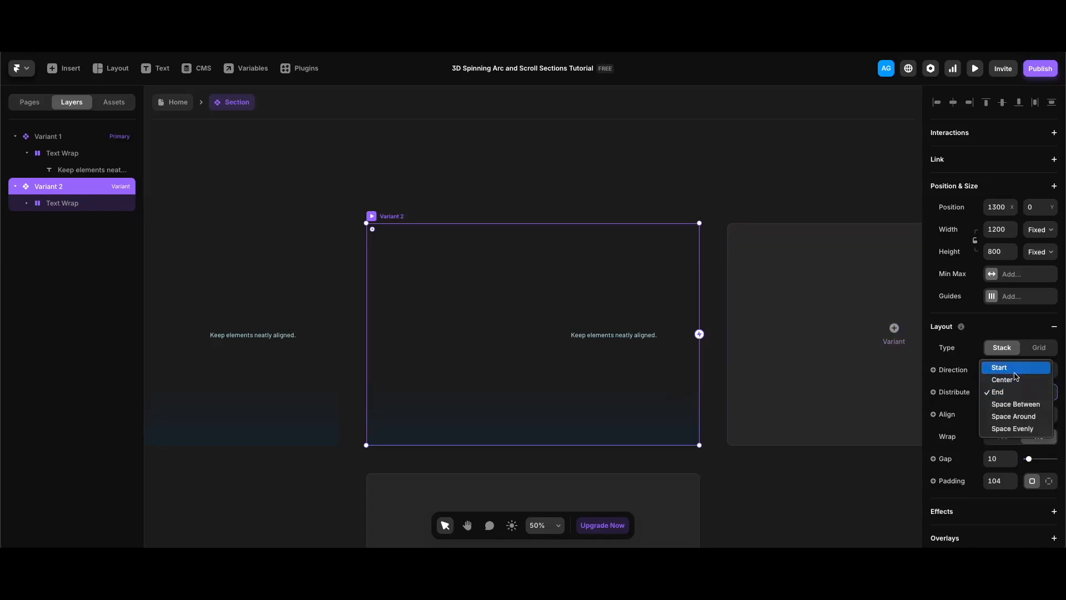
click(1015, 369)
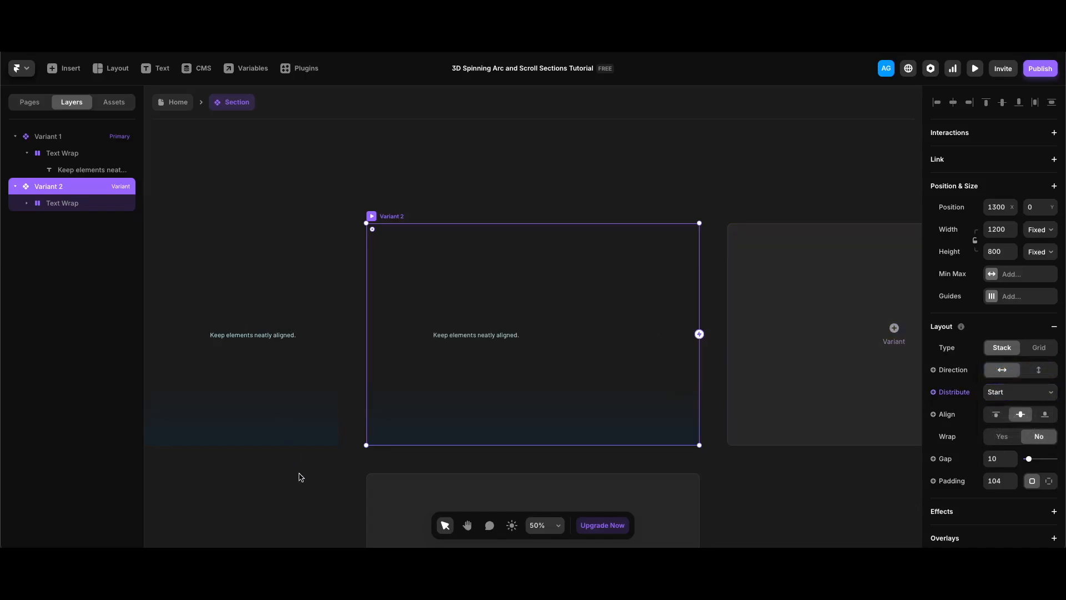
Set the distribution of Variant 2's Text Wrap stack to Start
click(465, 345)
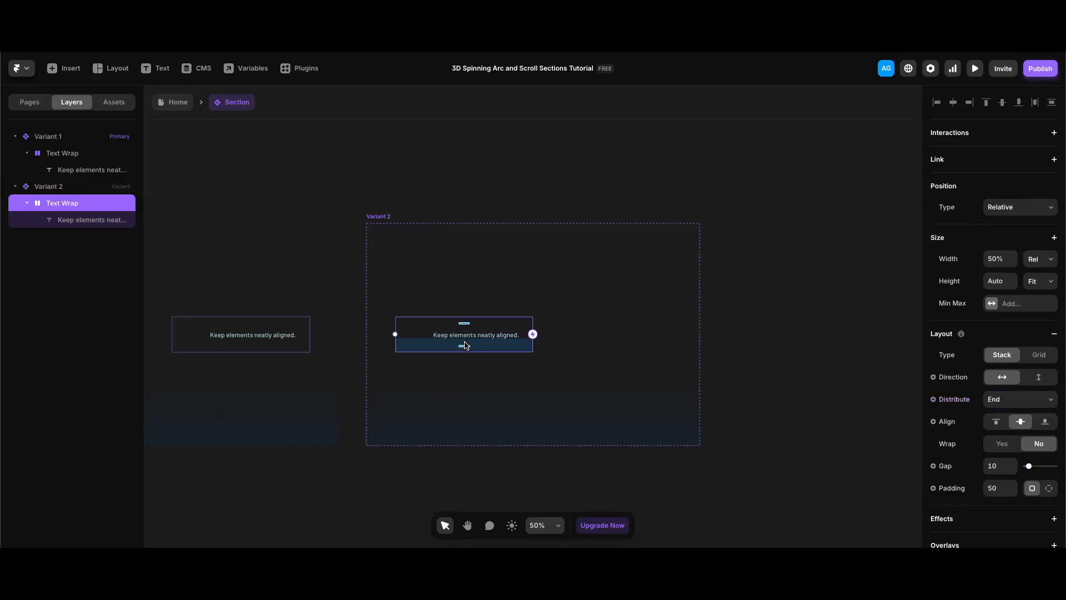
click(1010, 399)
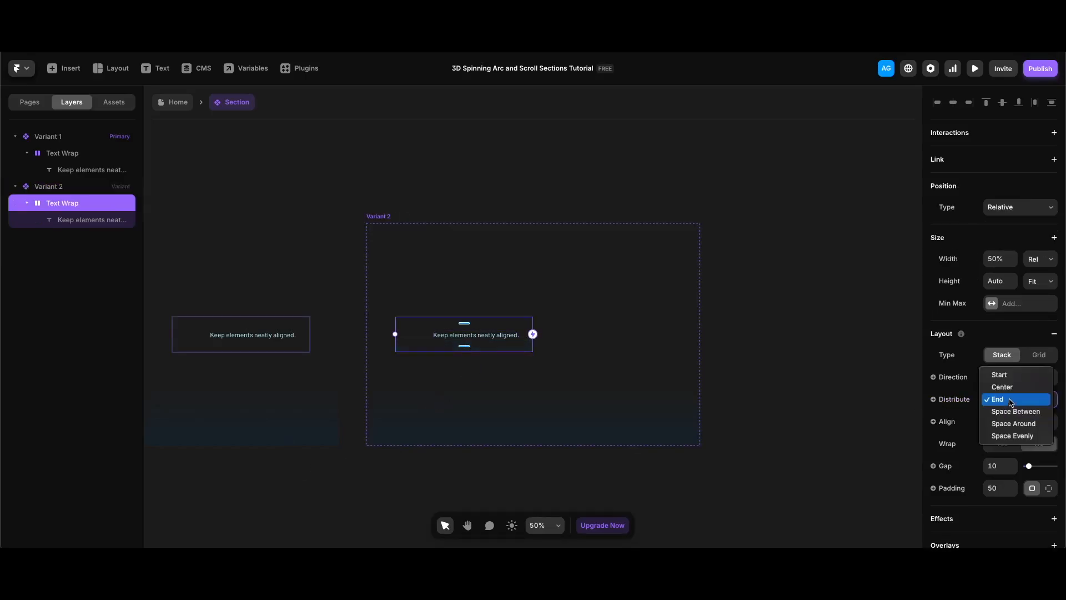
click(999, 375)
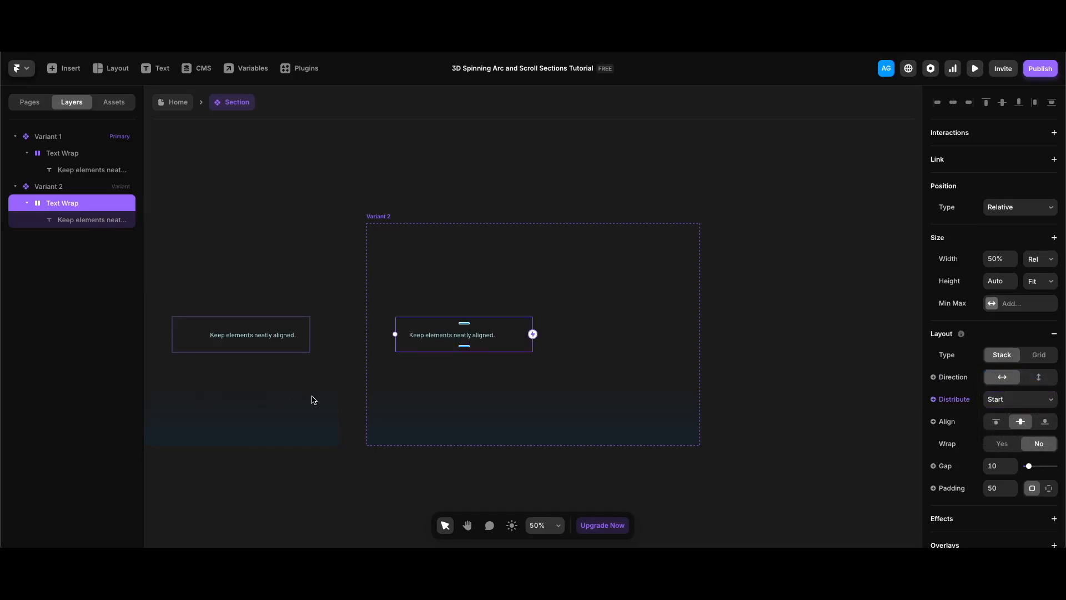
Create a formatted text variable named Text for the content of Variant 1's paragraph, and return to the Home page
scroll(308, 399, left, 5)
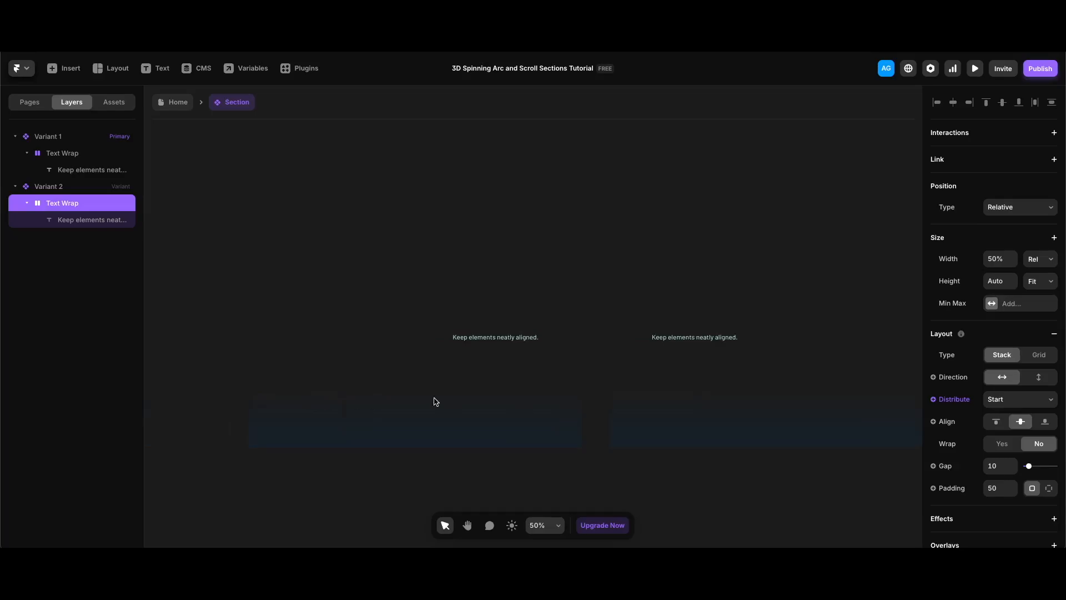
click(498, 339)
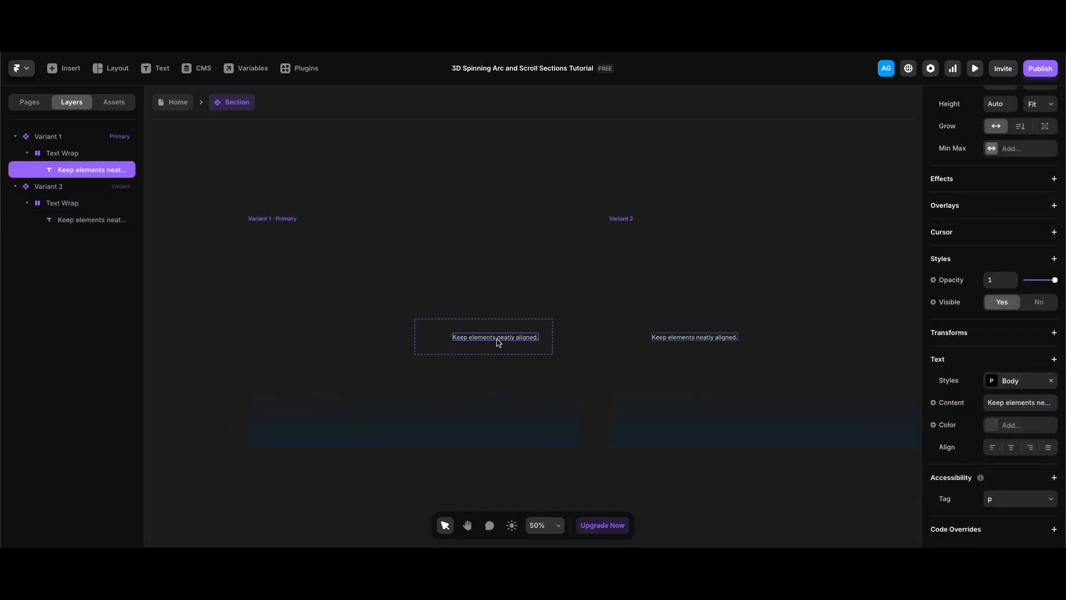
click(957, 406)
mouse_move(946, 423)
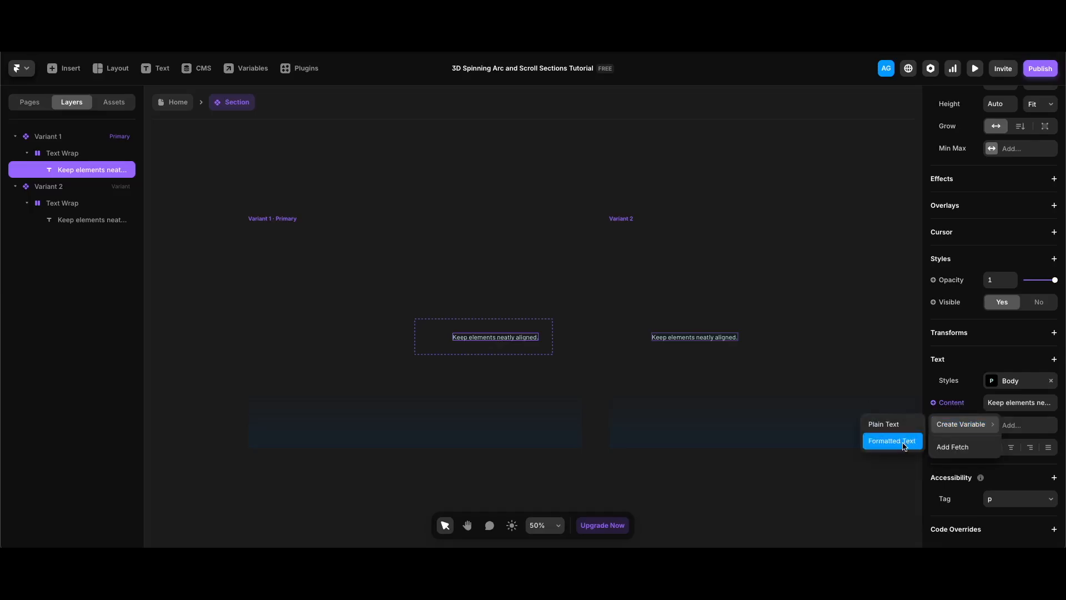
click(895, 441)
text(Text)
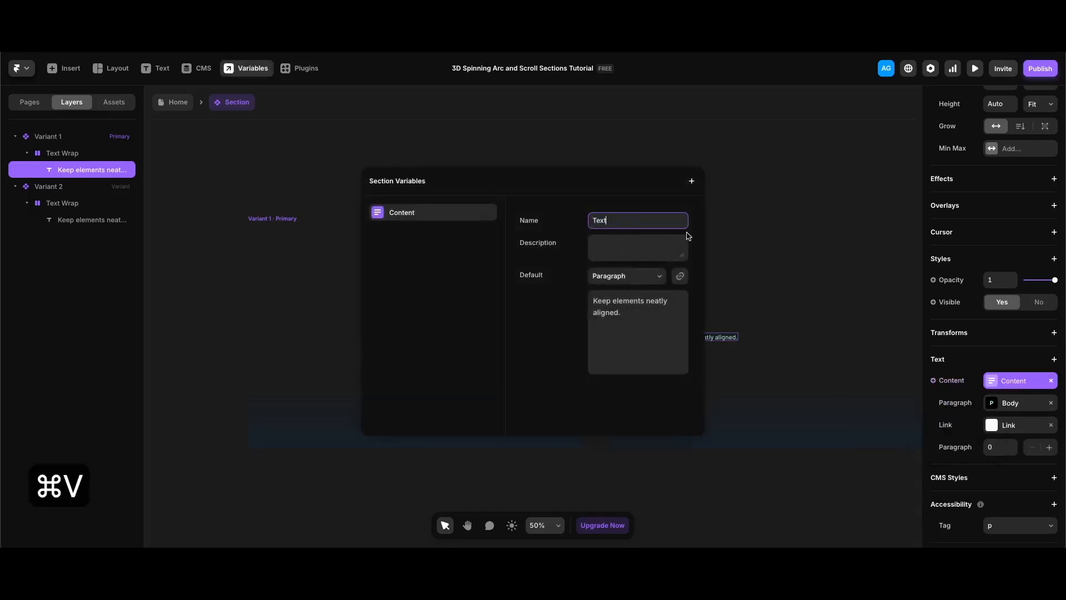
key(Return)
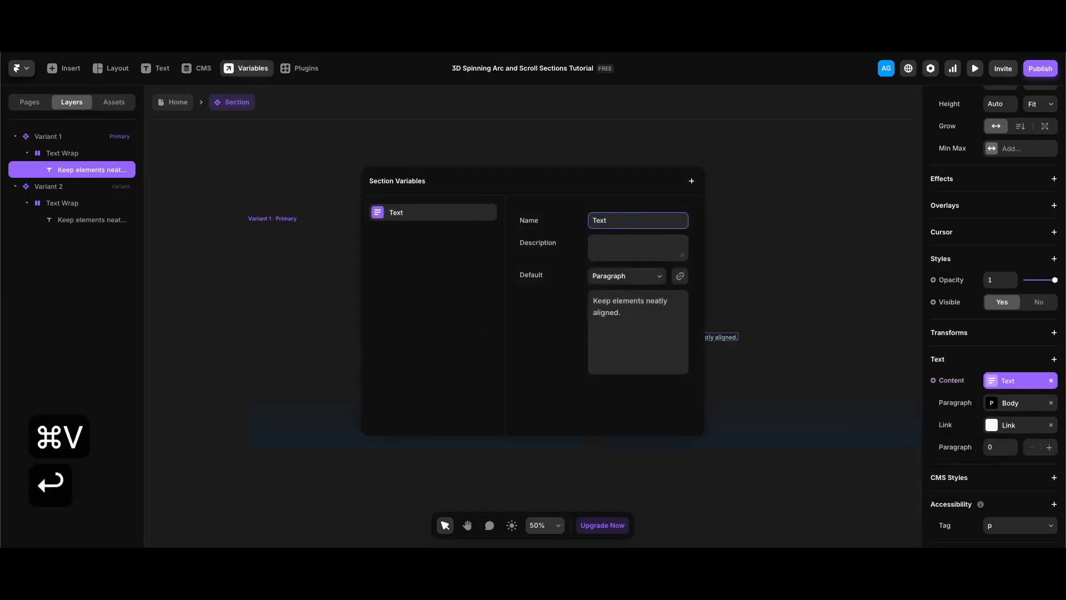
click(731, 233)
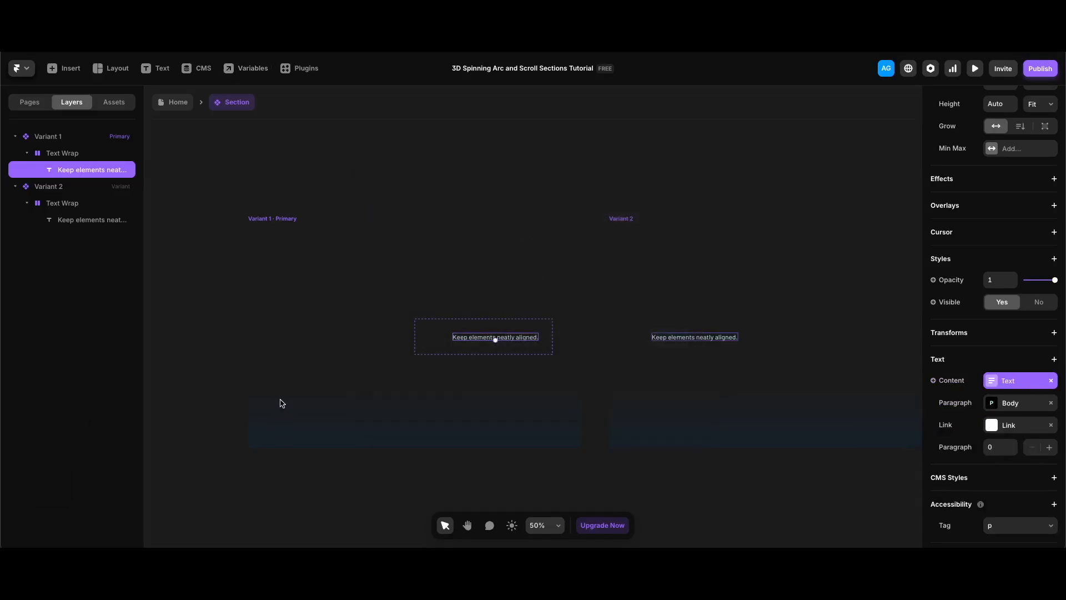
key(Escape)
key(Escape)
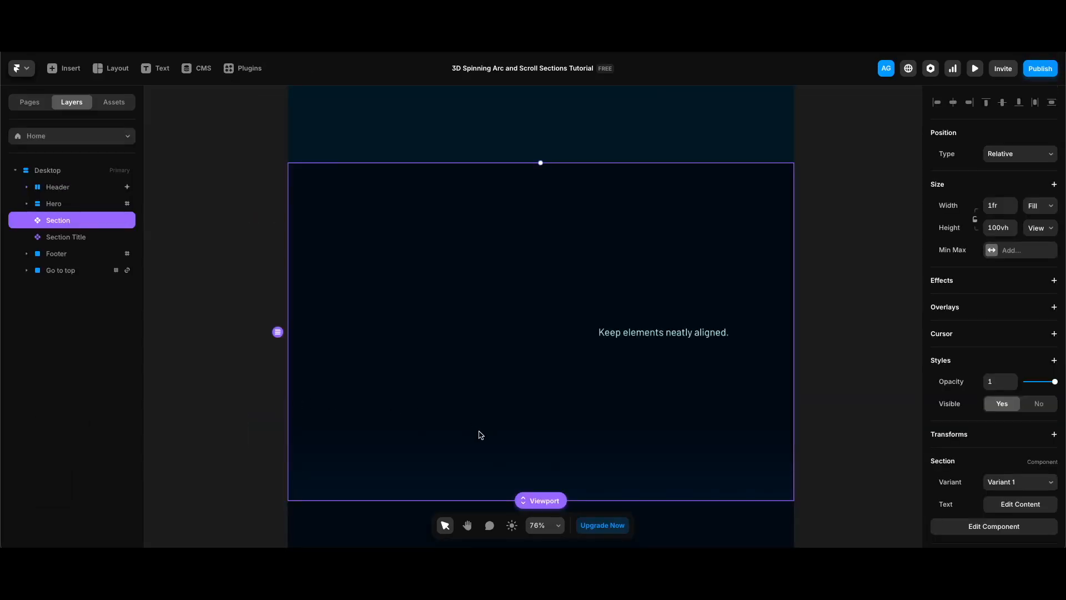
Duplicate the Section on the Home page and switch the copy to Variant 2
key(ctrl+d)
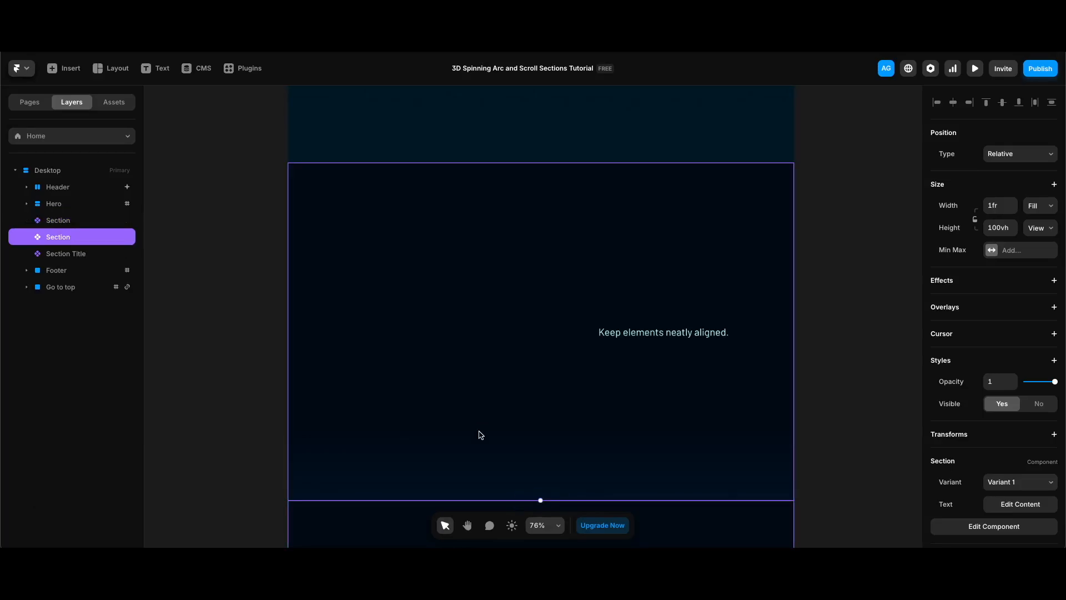
scroll(862, 431, down, 1)
scroll(859, 430, up, 2)
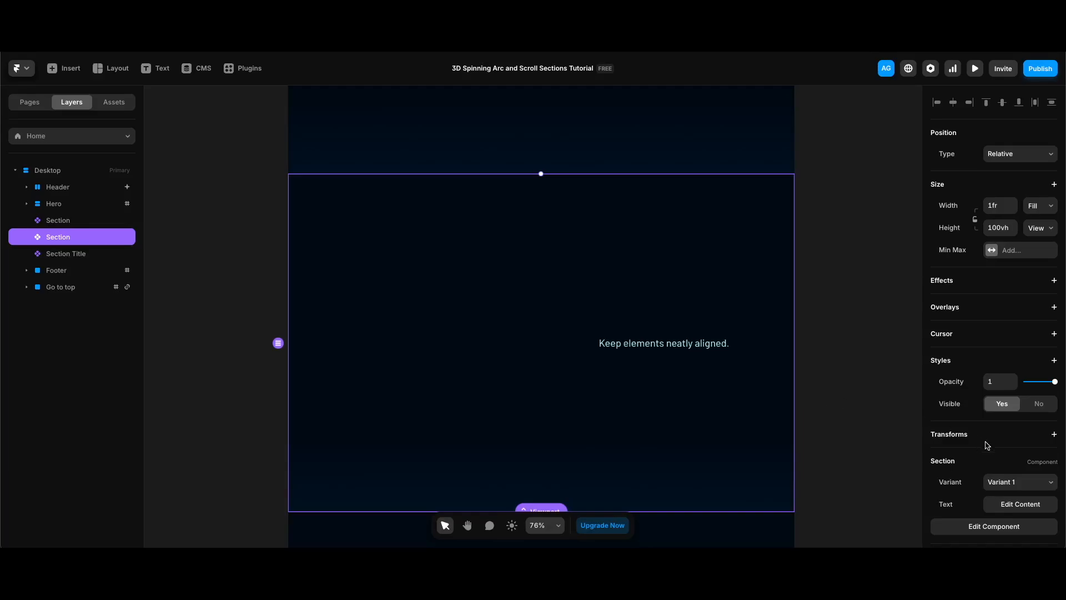
click(1019, 485)
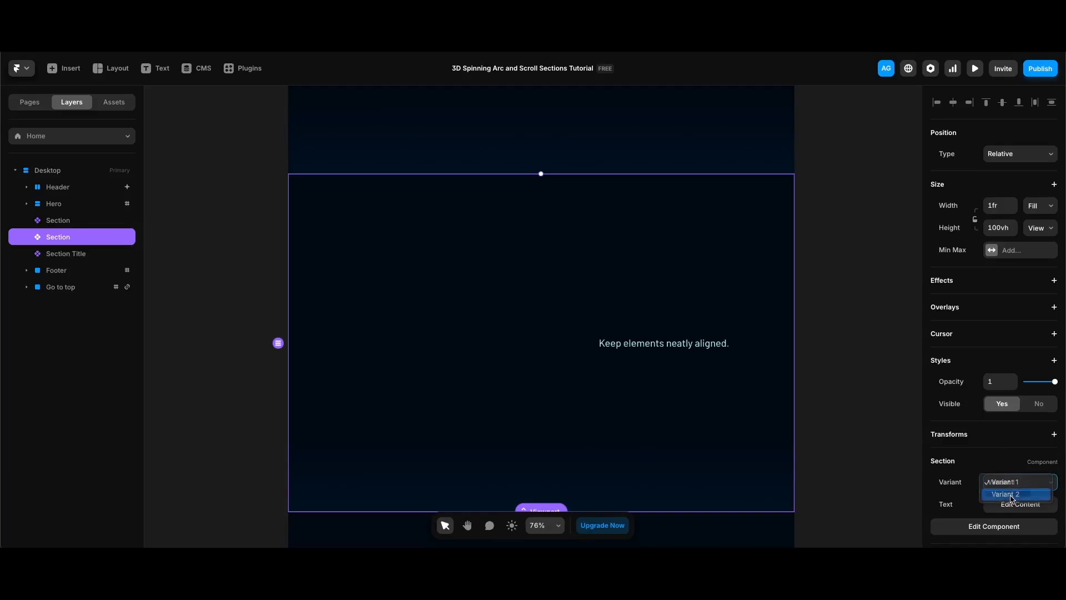
click(1010, 495)
Set the second Section's text content to "Maintain even spacing for balance."
click(1017, 505)
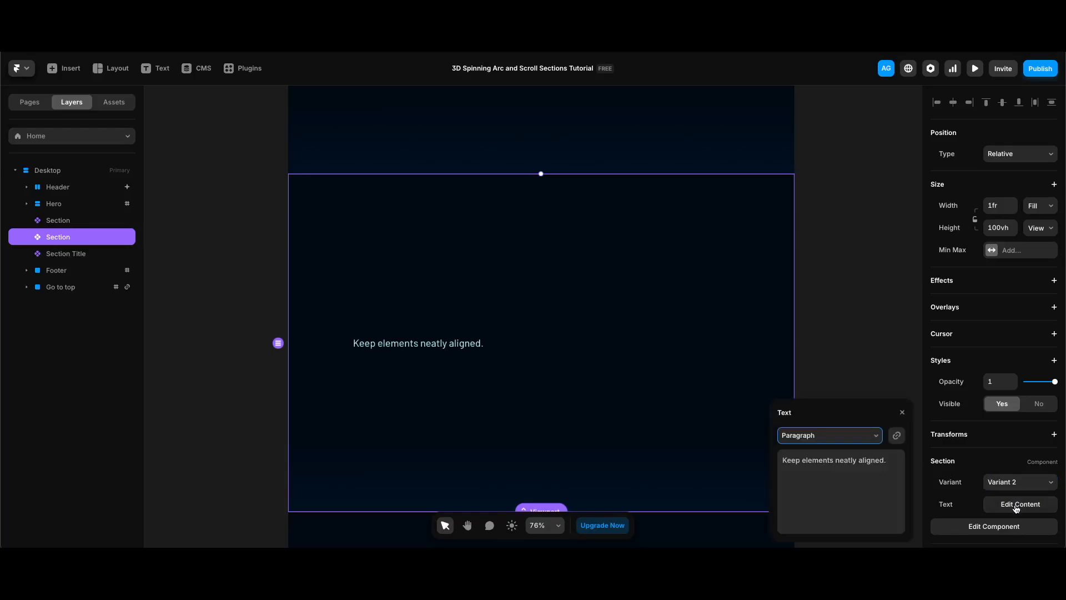
triple_click(889, 461)
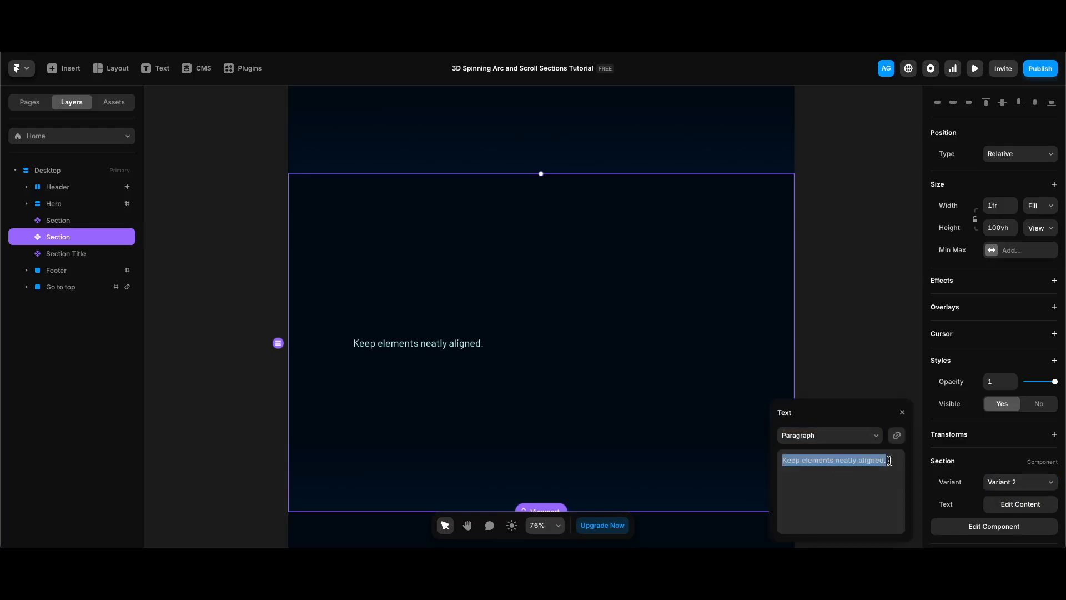
text(Maintain even spacing for balance.)
click(851, 373)
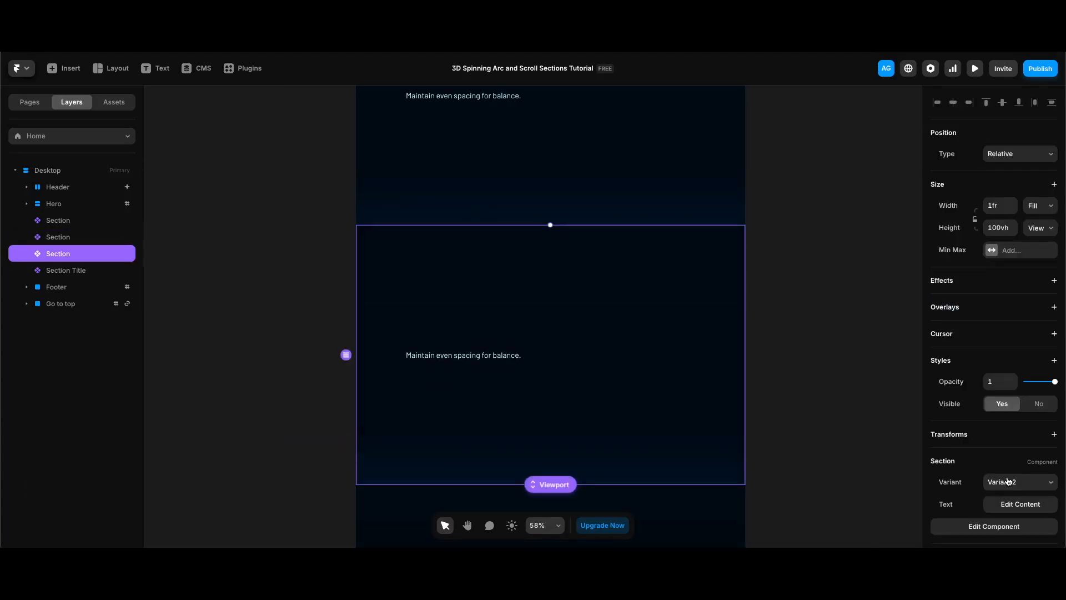
Add further Section copies below, giving the third one Variant 1 and the text "Use a consistent color palette."
key(super+c)
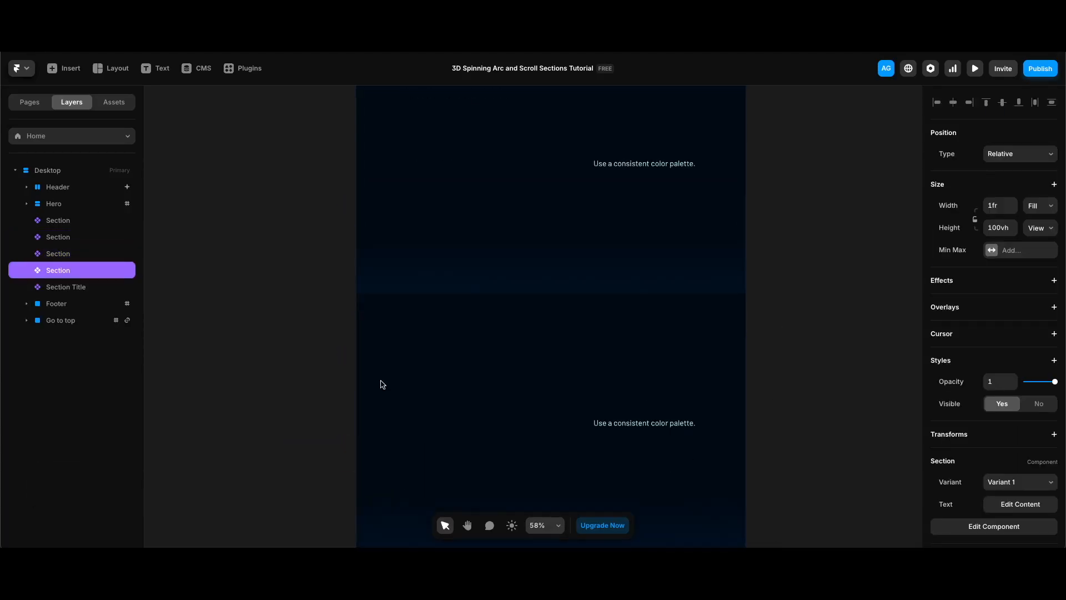
key(super+v)
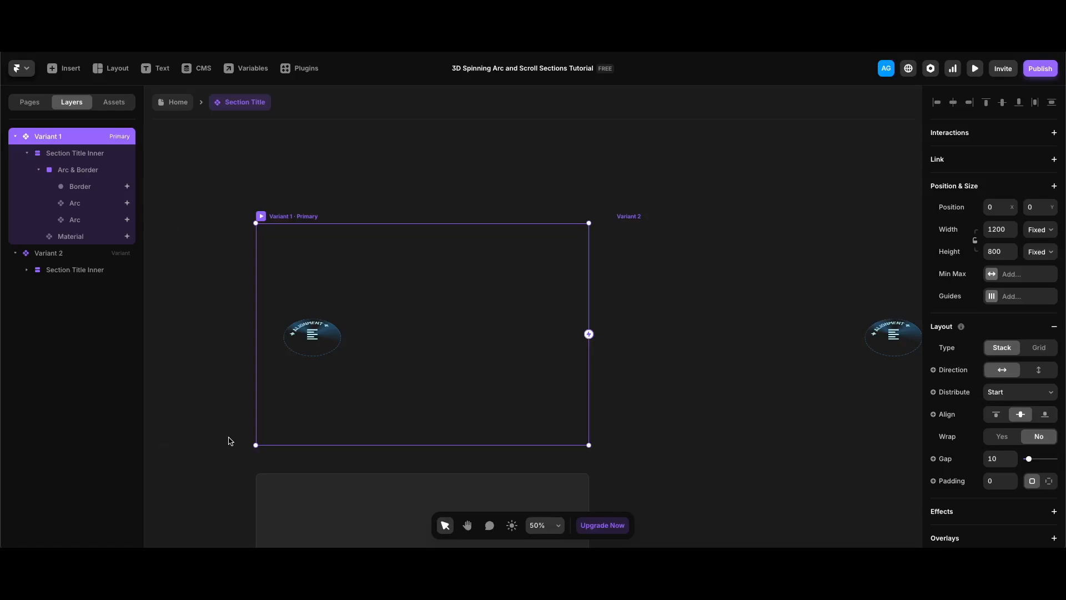
Set the content of both Arc layers in Variant 2 of the Section Title component to "✦ SPACING ✦"
scroll(228, 442, right, 10)
click(481, 346)
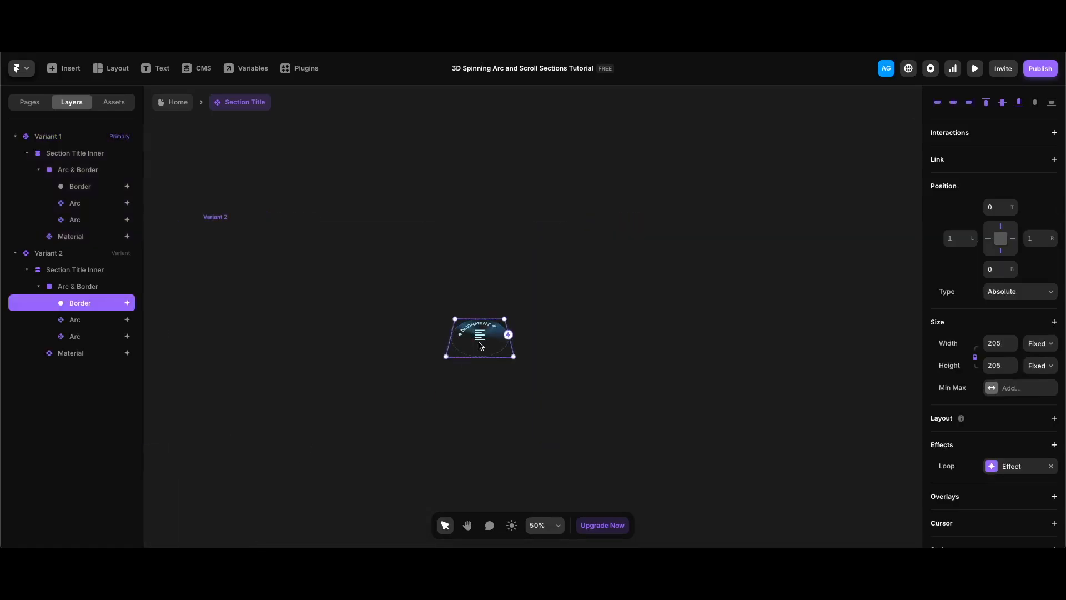
click(93, 323)
shift+click(86, 337)
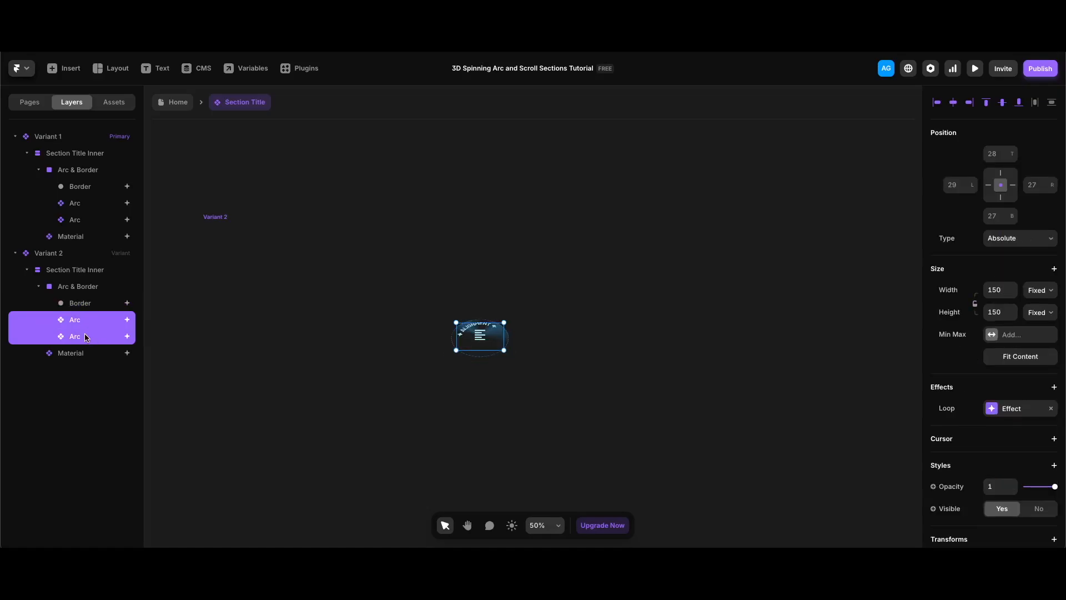
scroll(955, 475, down, 5)
click(1028, 276)
key(super+v)
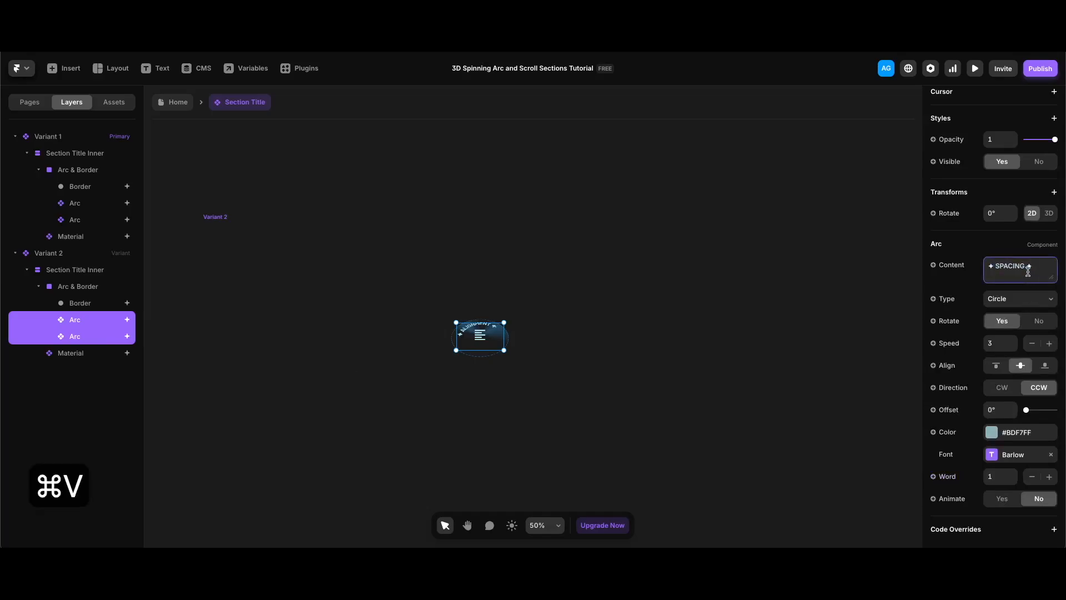
key(Return)
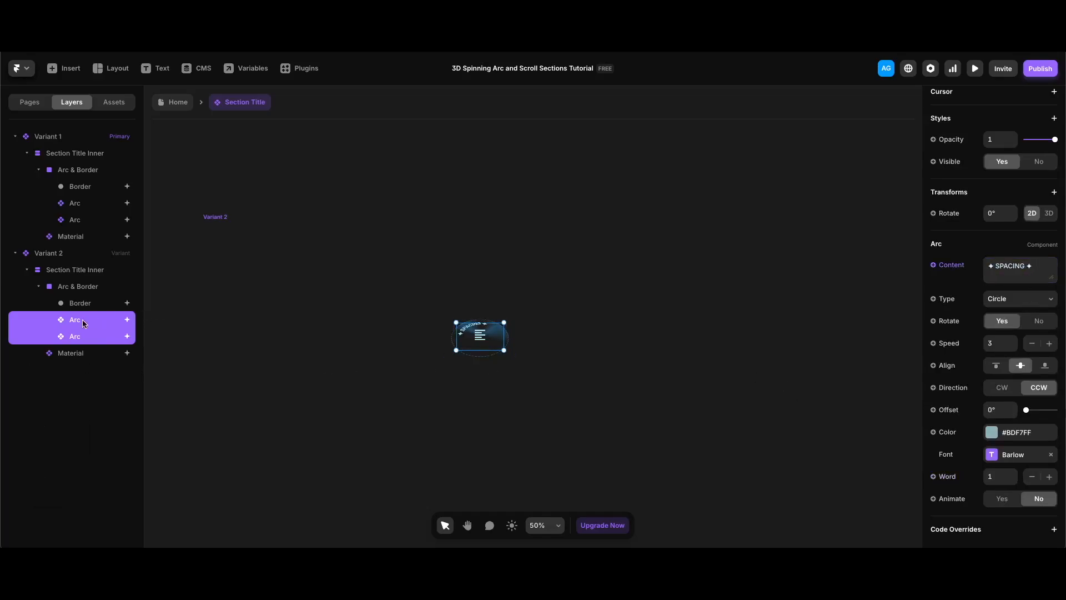
Change the Material icon in Variant 2 of the Section Title component to FormatLineSpacing
click(70, 353)
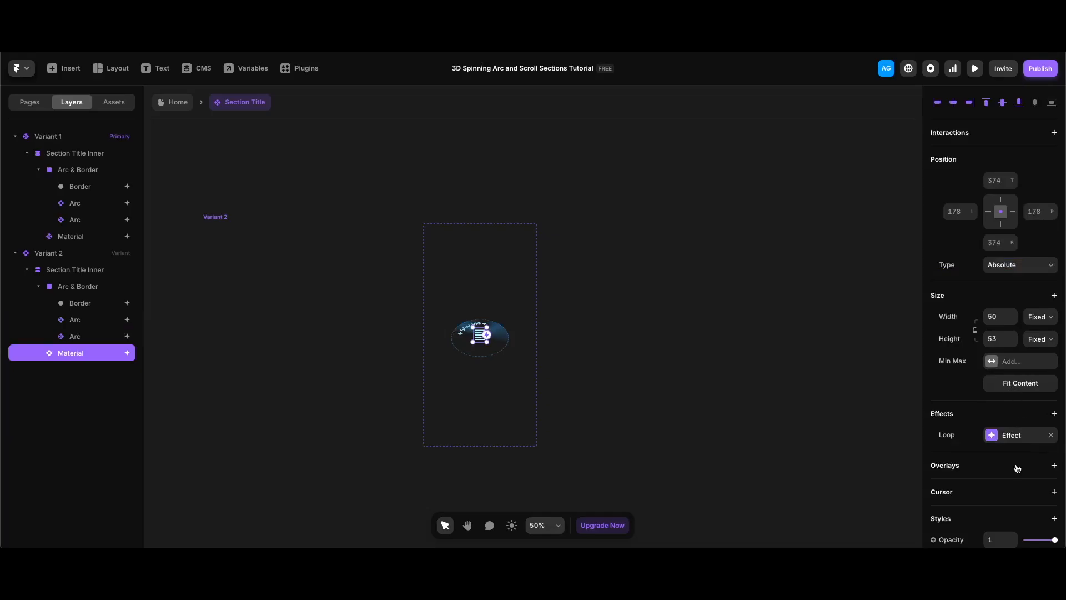
scroll(1020, 466, down, 5)
click(1016, 469)
scroll(1016, 469, down, 2)
click(1016, 469)
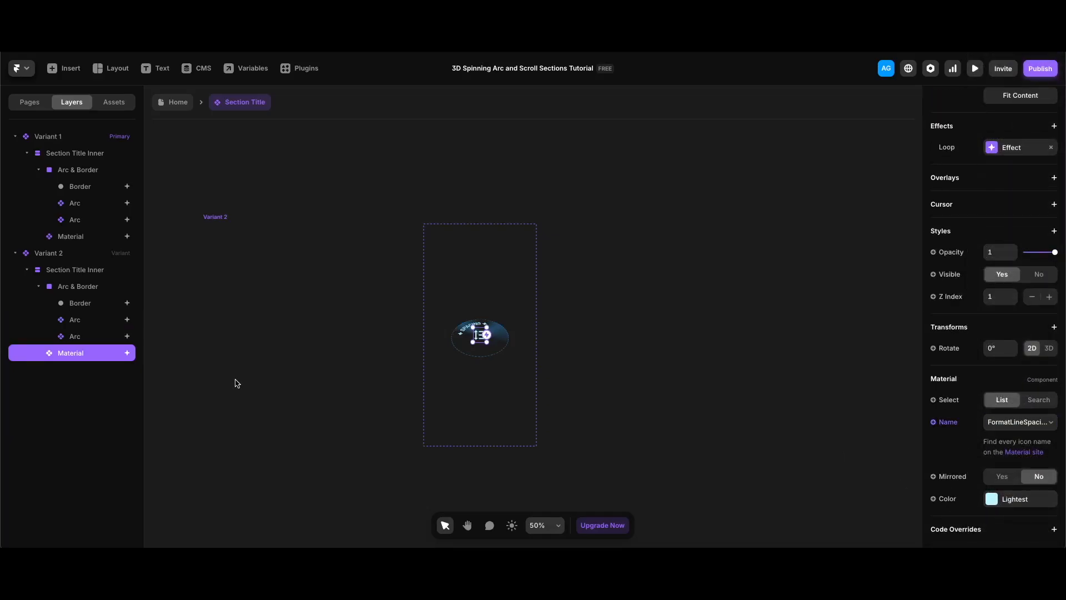
key(Escape)
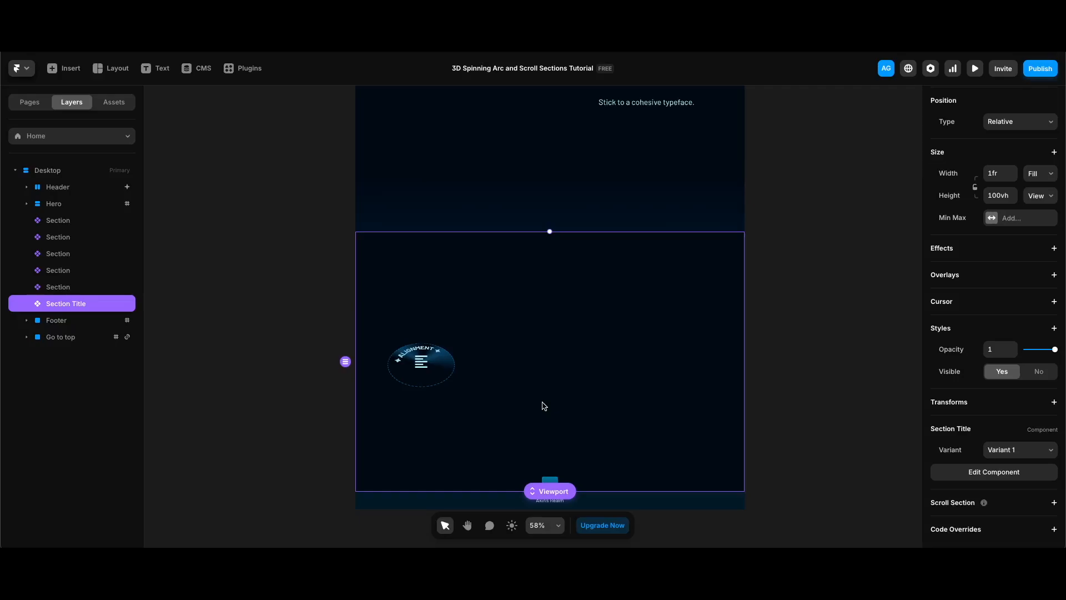
Add a scroll section named 1 to the first Section below the Hero
scroll(749, 369, up, 5)
scroll(763, 433, down, 5)
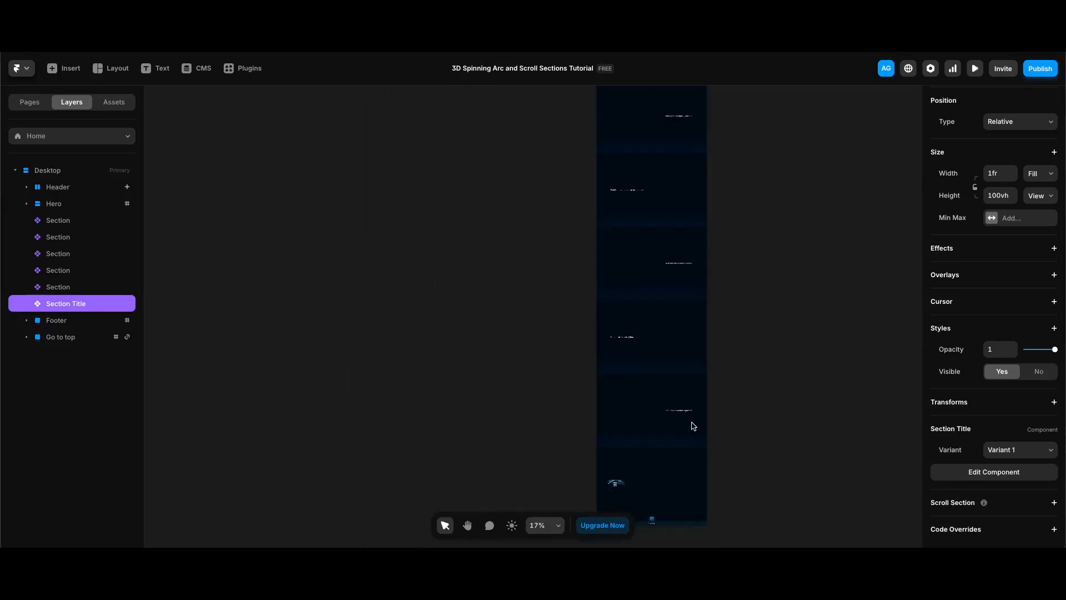
scroll(694, 423, up, 5)
click(654, 204)
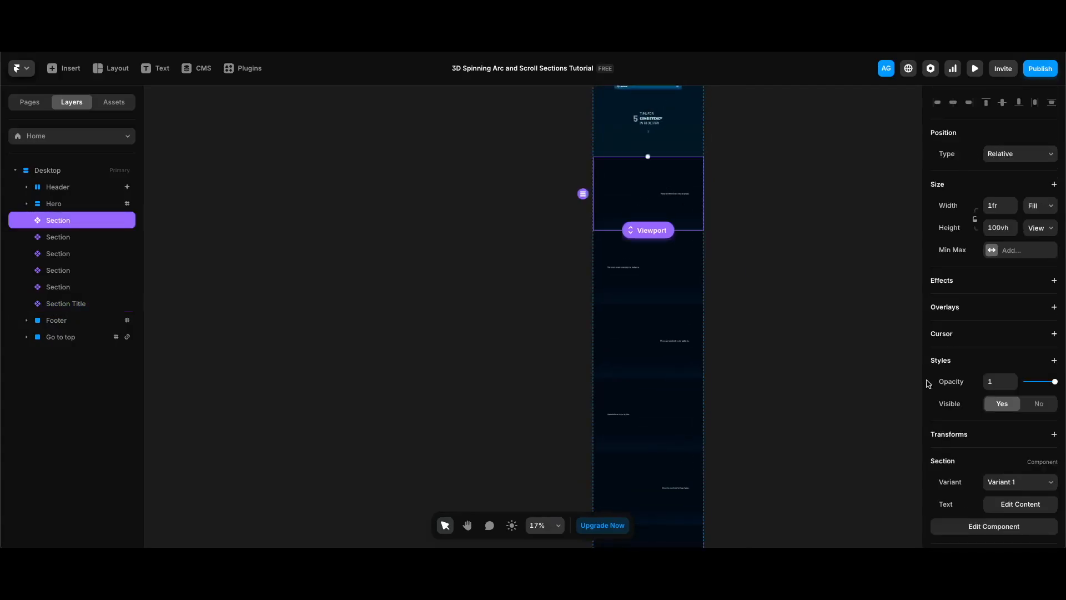
scroll(1023, 491, down, 1)
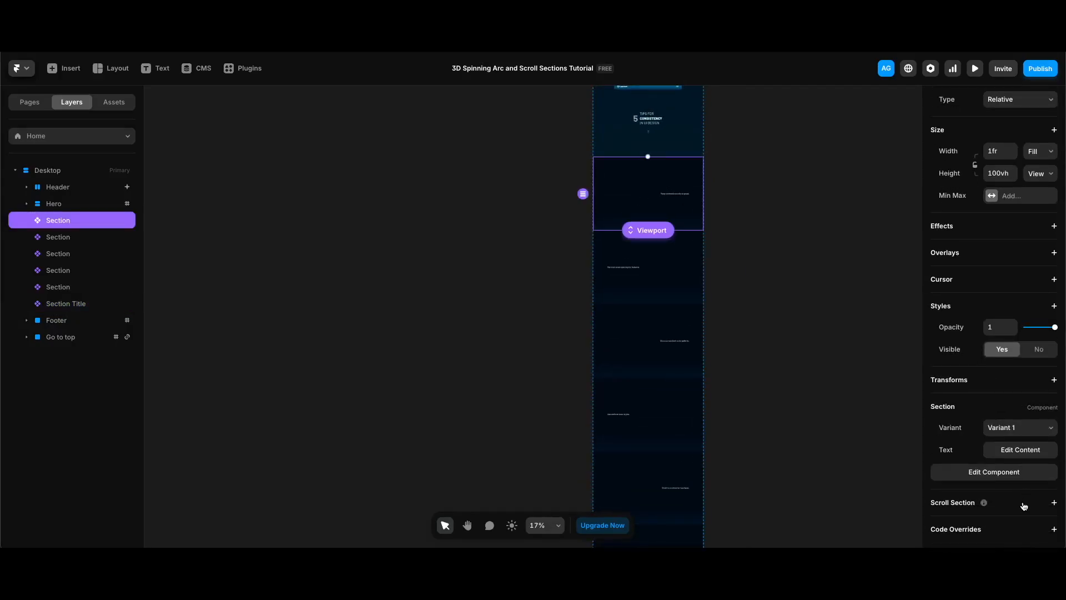
click(1024, 505)
click(1016, 523)
text(1)
key(Return)
Add scroll sections named 2, 3 and 4 to the second, third and fourth Sections
scroll(684, 268, down, 1)
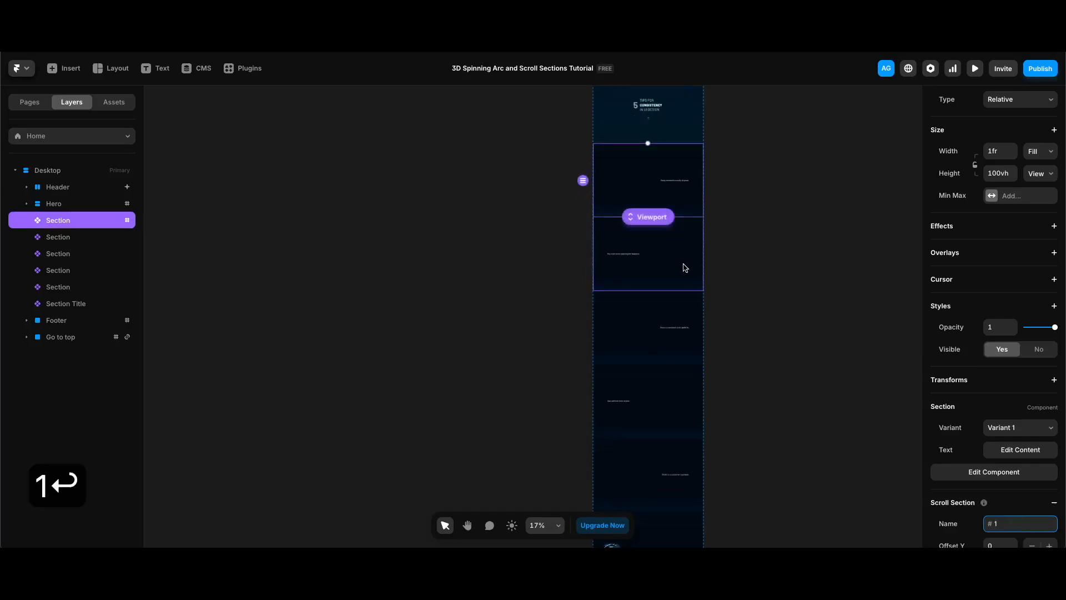
click(671, 274)
text(2)
key(Return)
click(672, 324)
text(3)
key(Return)
click(672, 397)
text(4)
key(Return)
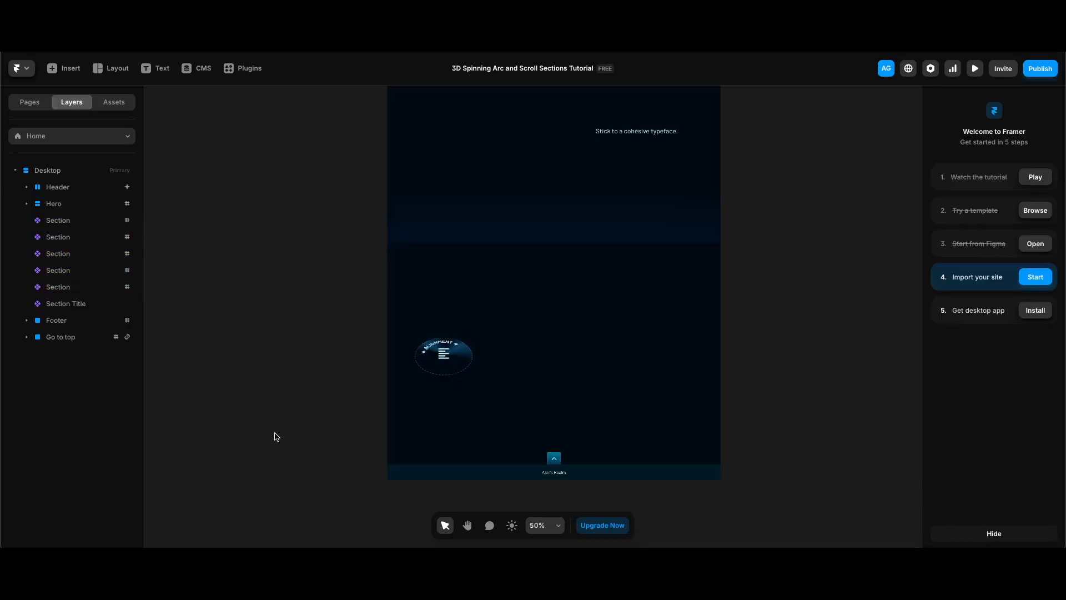
Set the Section Title's position type to Fixed and its top offset to 0
click(598, 390)
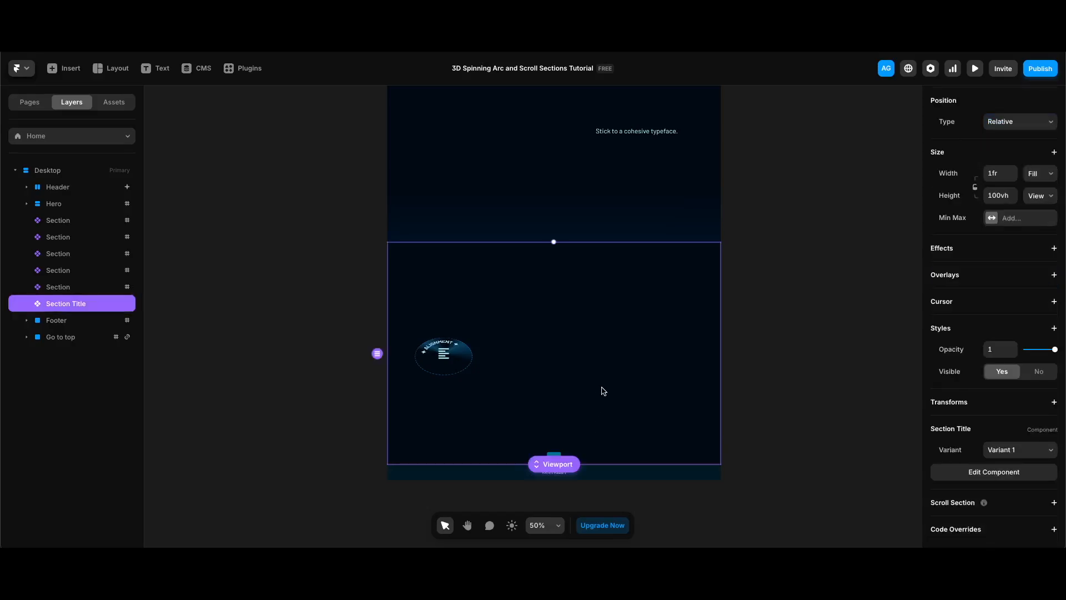
click(1001, 187)
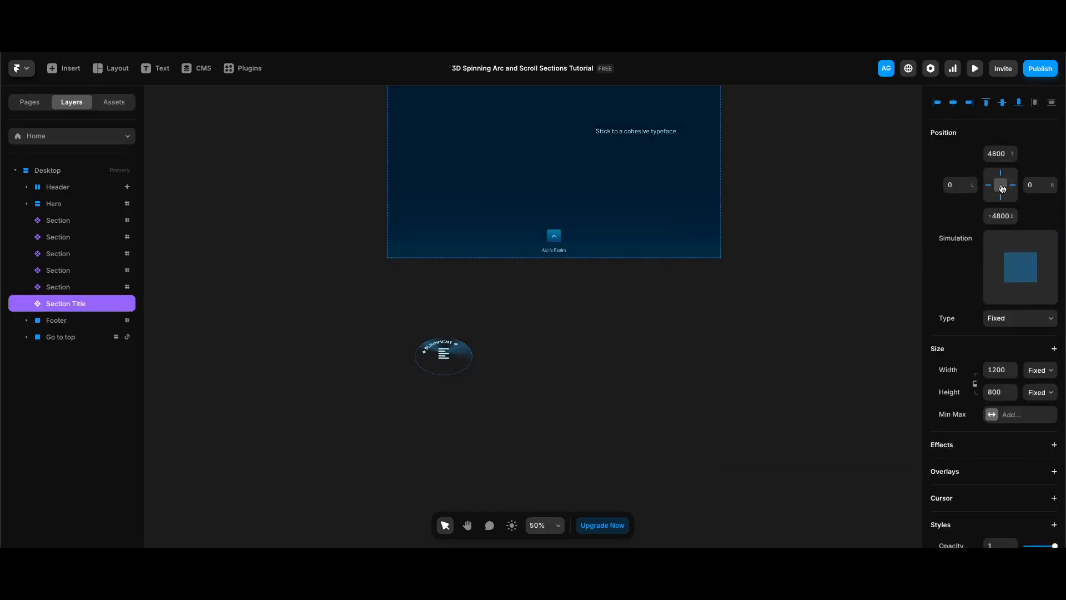
click(1010, 155)
click(1004, 153)
text(0)
key(Return)
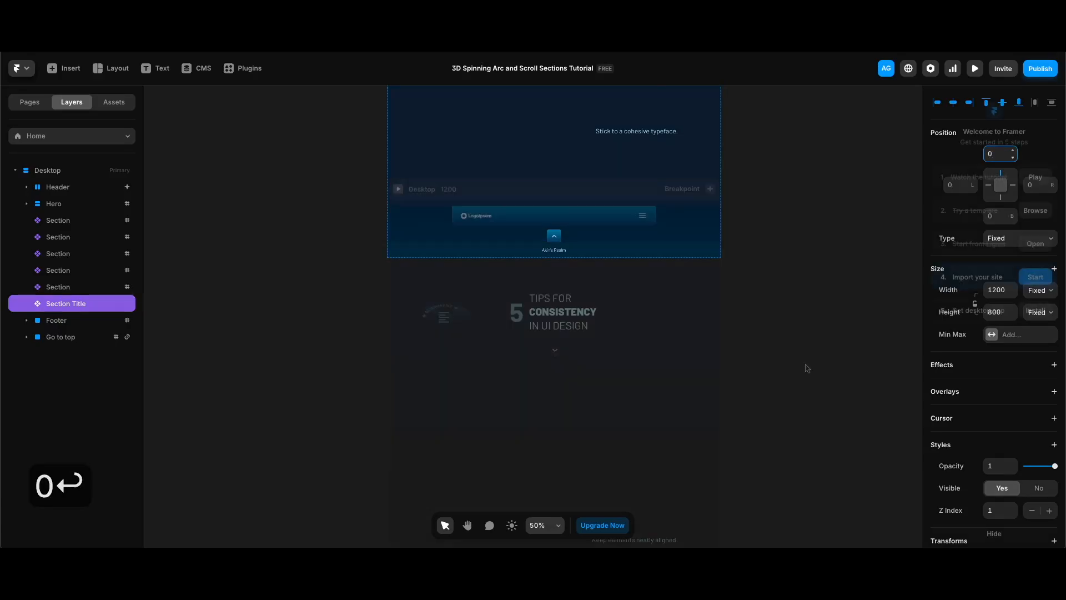
click(806, 368)
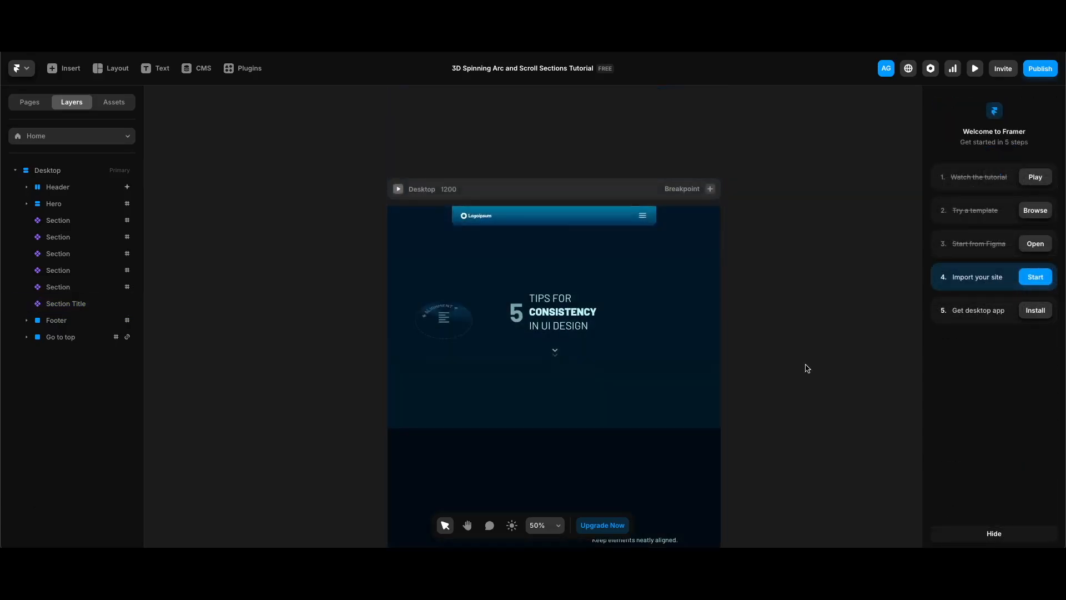
Set the Section Title's width to 100% and its height to 100vh relative to the viewport
click(79, 305)
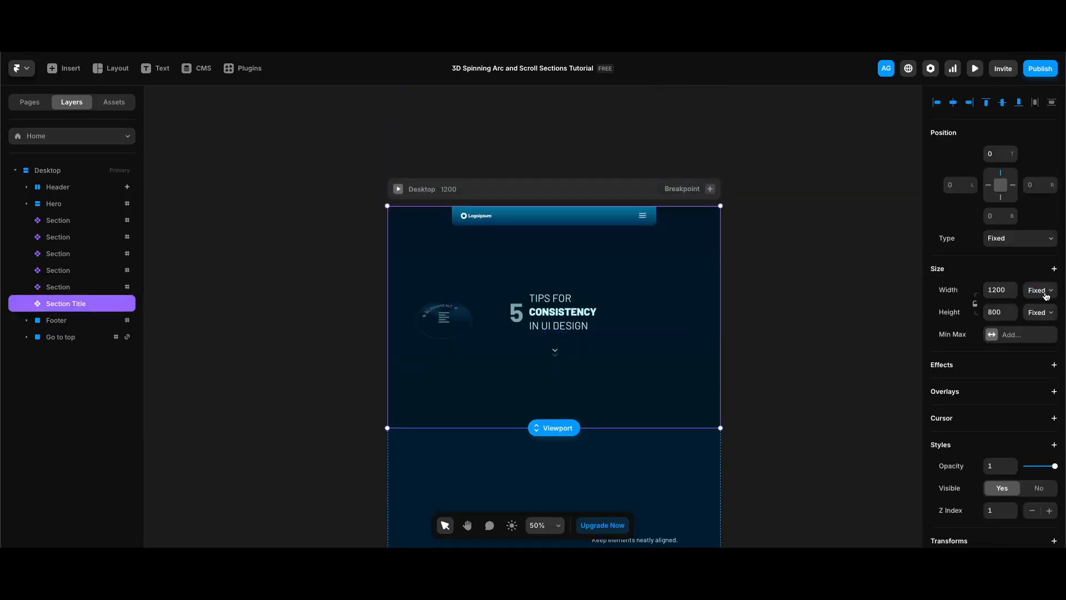
click(1006, 292)
text(100%)
key(Return)
click(1039, 312)
click(973, 506)
Add a Scroll Variant effect to the Section Title, triggered by Section in View at viewport centre, switching to Variant 2 at section #2
click(1016, 368)
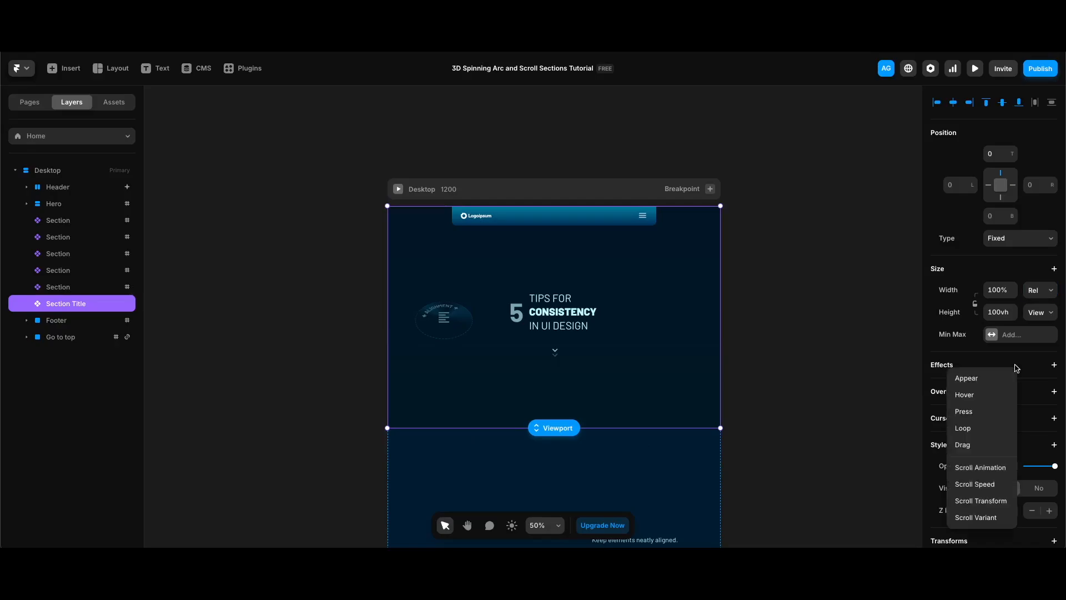
click(980, 517)
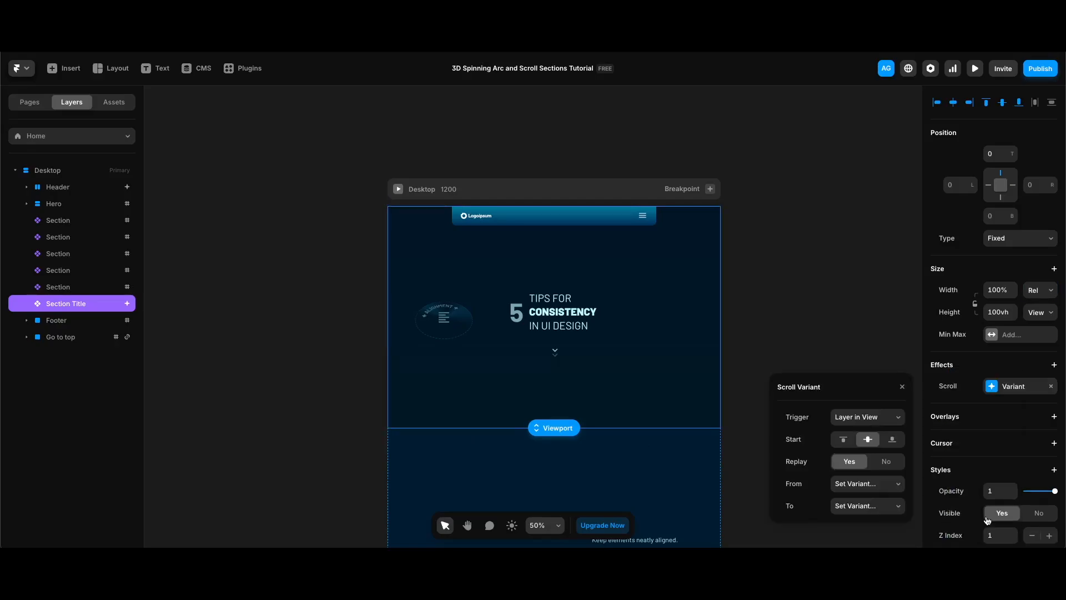
click(887, 419)
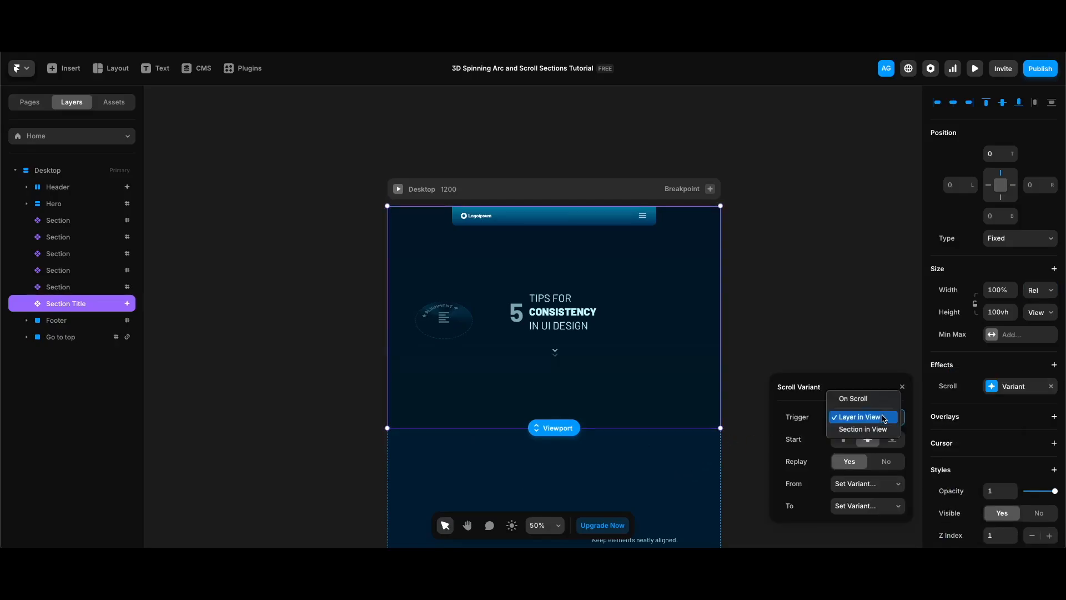
click(873, 429)
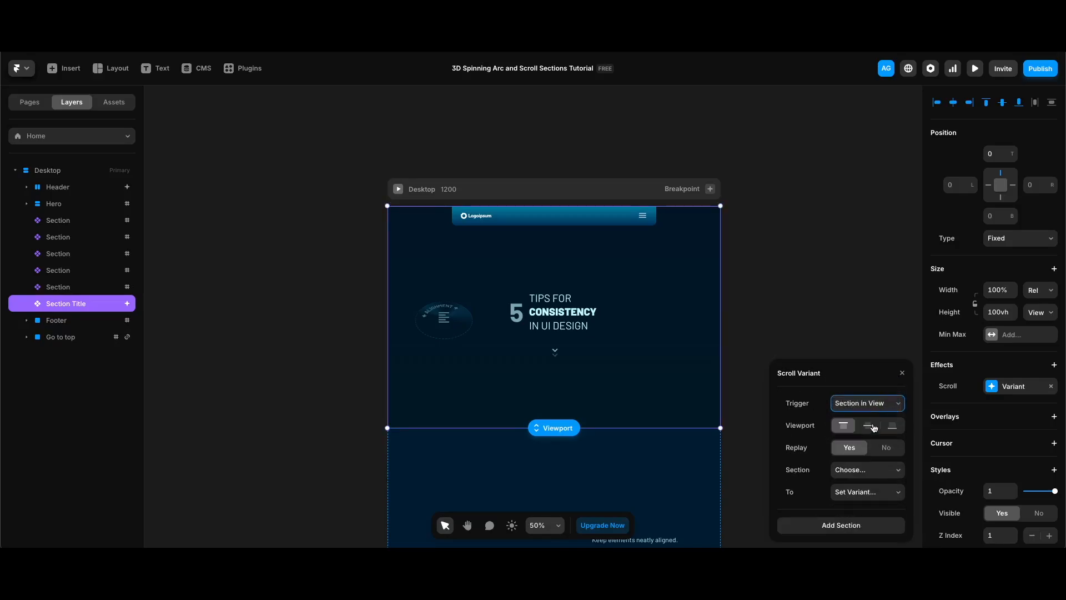
click(870, 426)
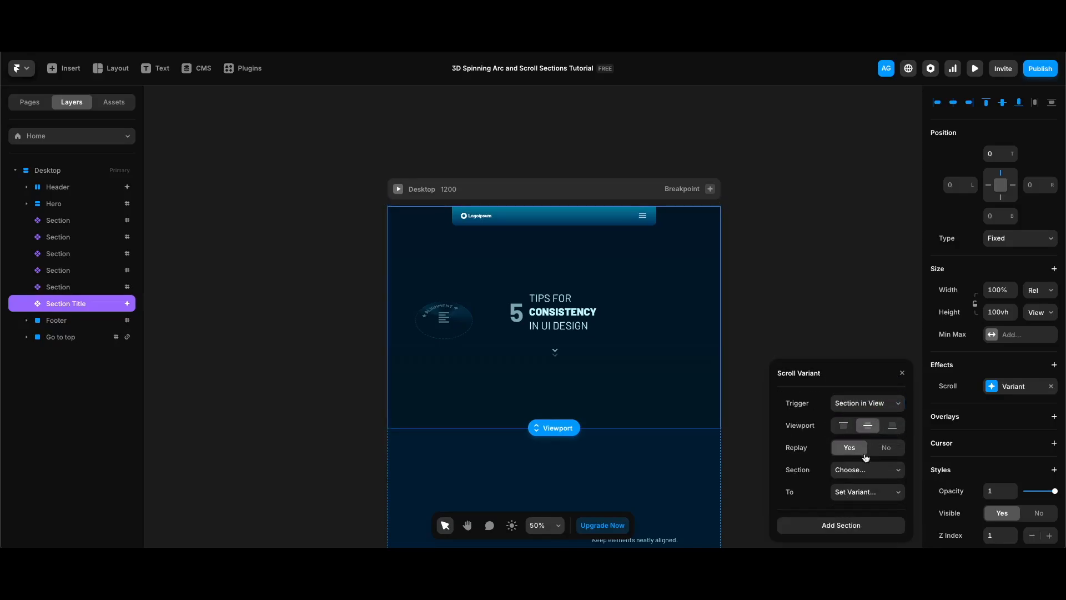
click(868, 469)
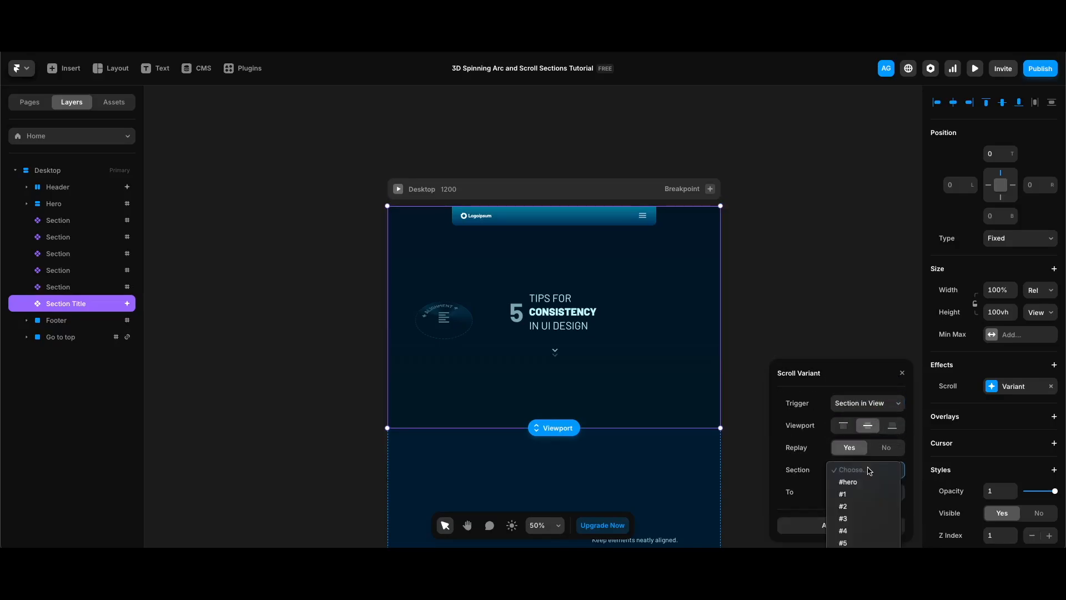
click(864, 506)
click(869, 495)
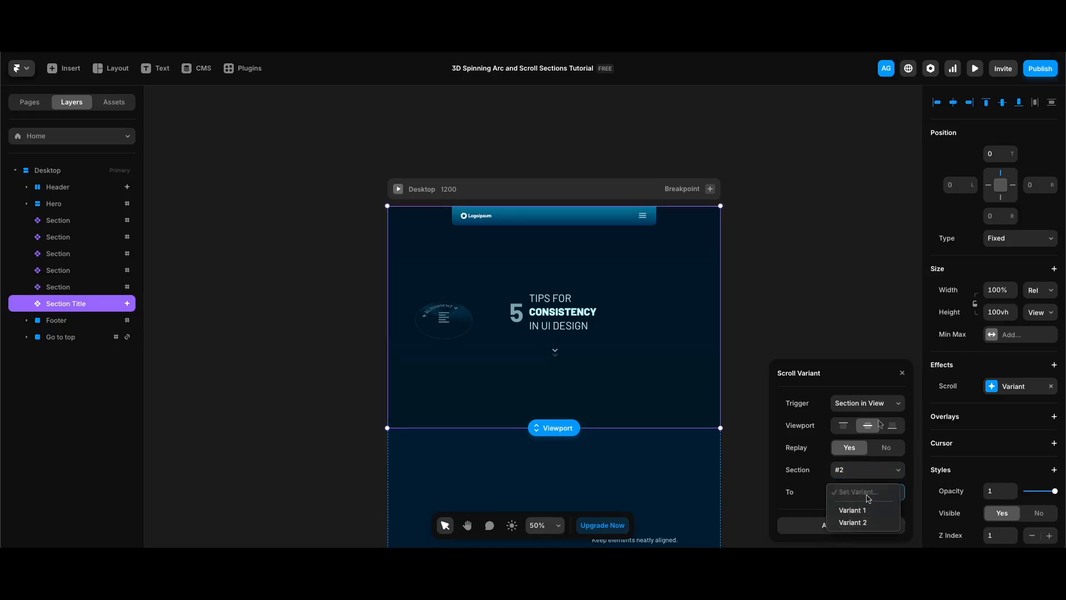
click(870, 526)
Preview the page and scroll through its first two sections to check the title's variant change, returning to the canvas
key(super+p)
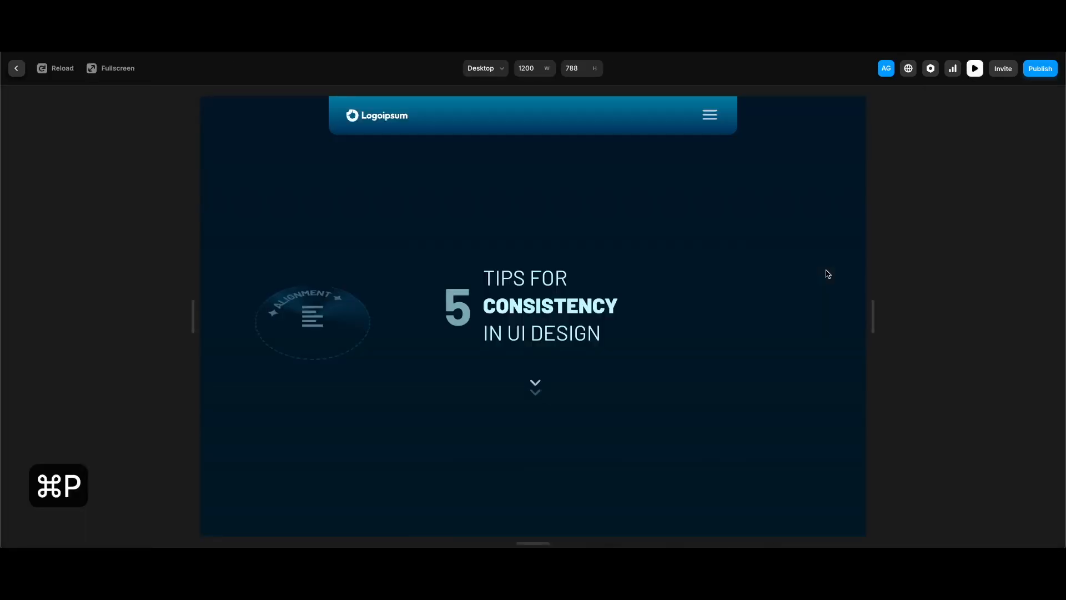
scroll(756, 316, down, 2)
scroll(756, 317, down, 10)
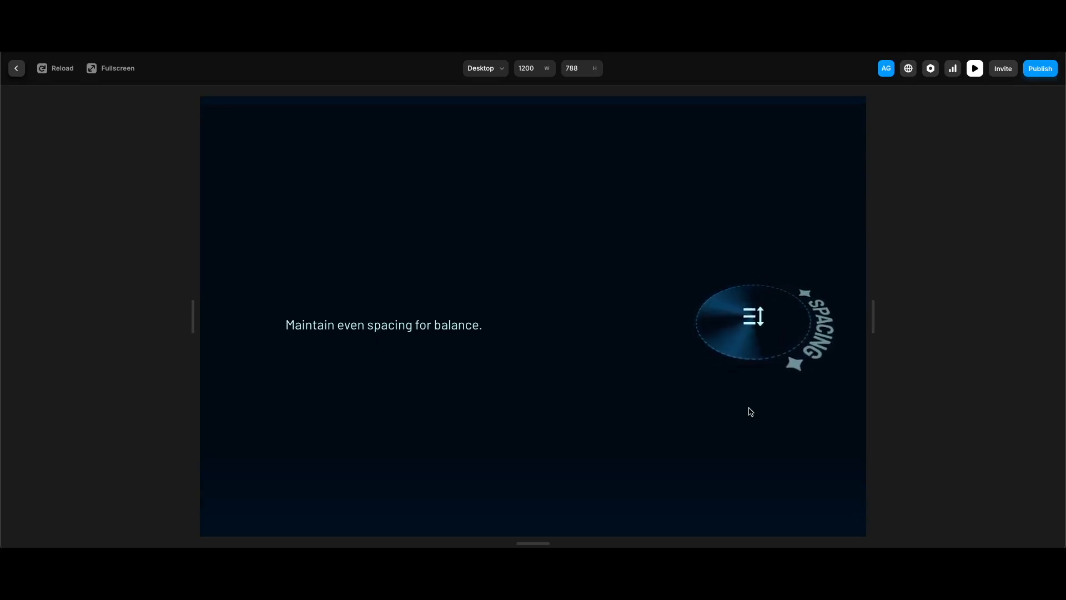
scroll(751, 412, down, 5)
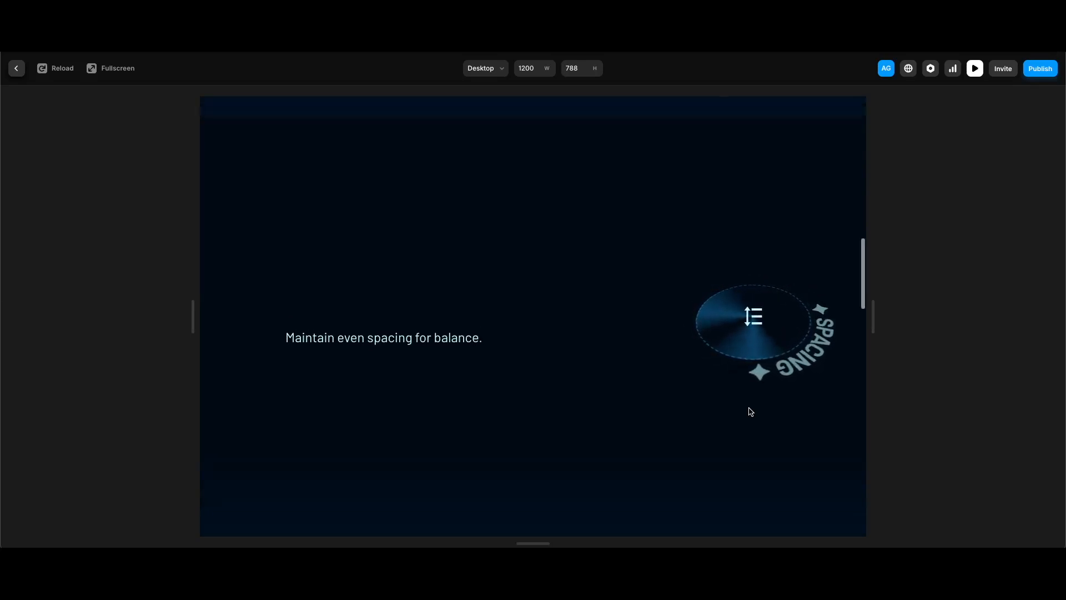
scroll(751, 411, down, 5)
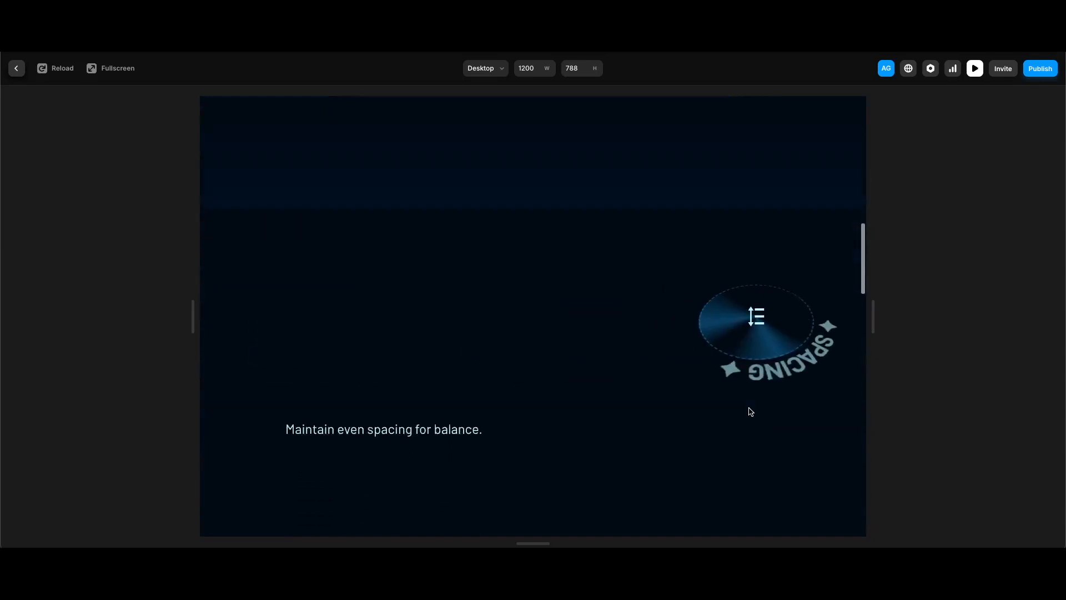
scroll(751, 411, up, 5)
scroll(750, 412, up, 5)
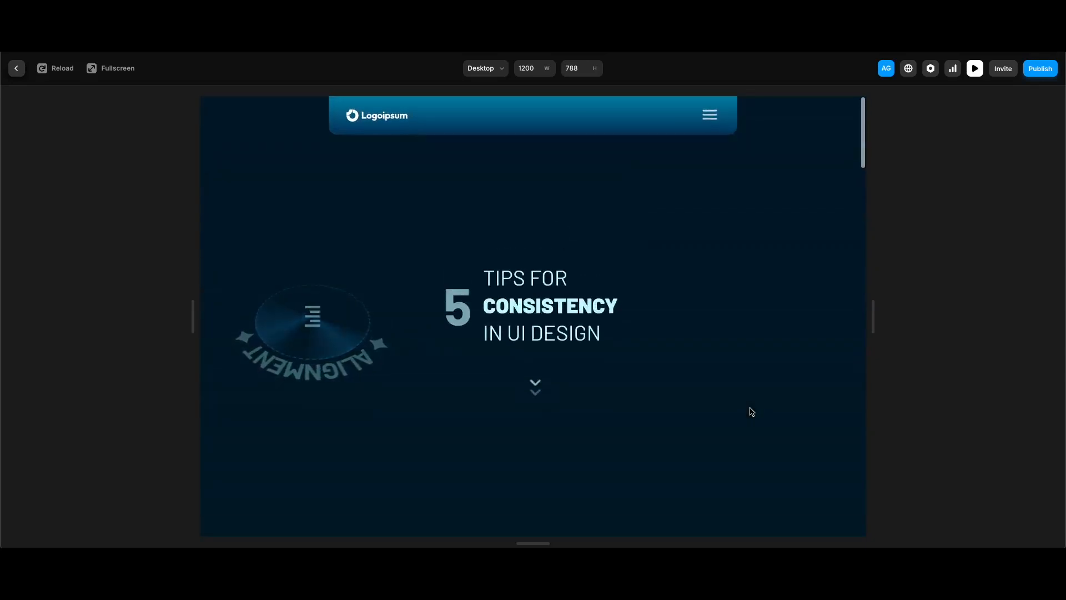
key(Escape)
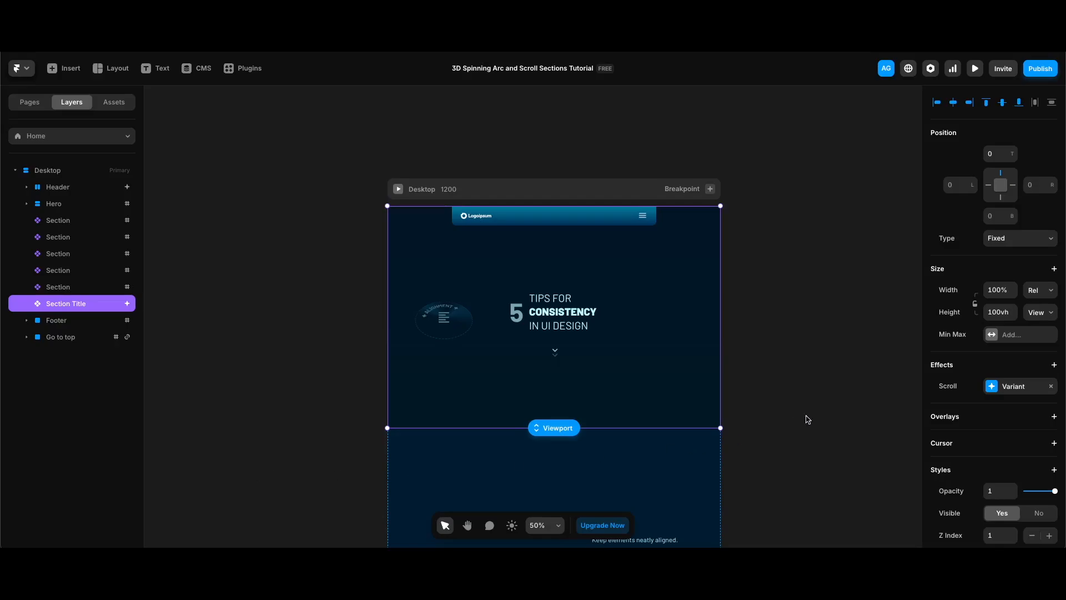
Add a Scroll Transform effect to the Section Title with the Section in View trigger and section #1
click(1055, 366)
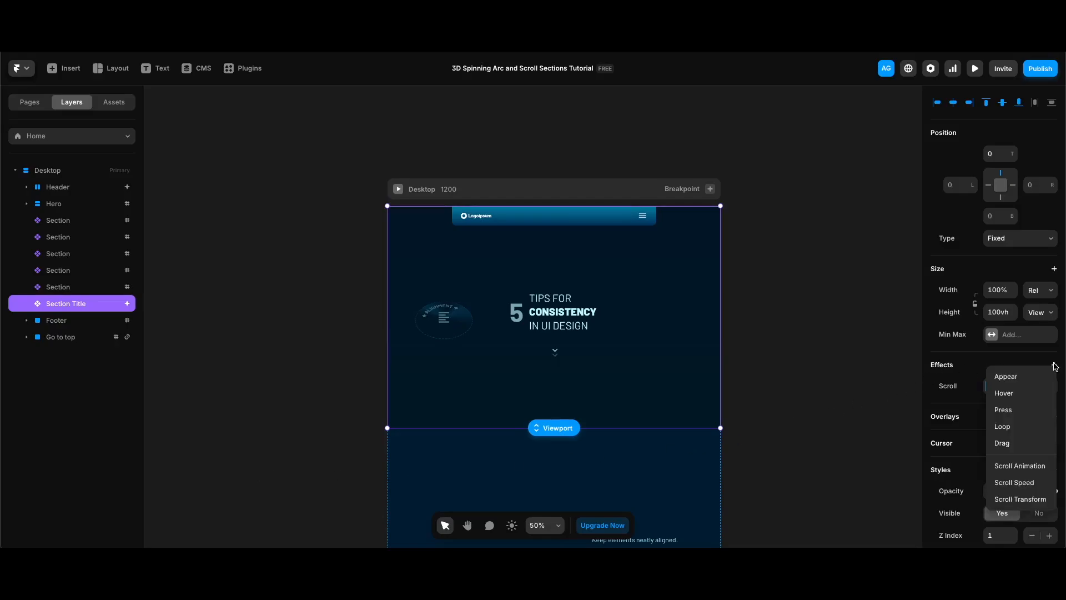
click(1020, 496)
click(886, 417)
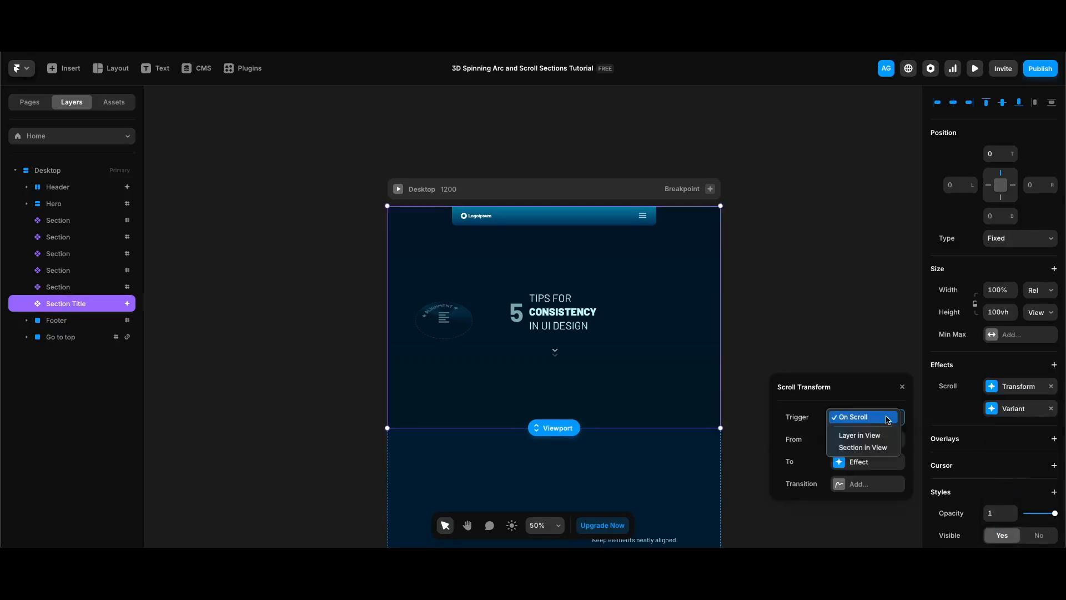
click(875, 448)
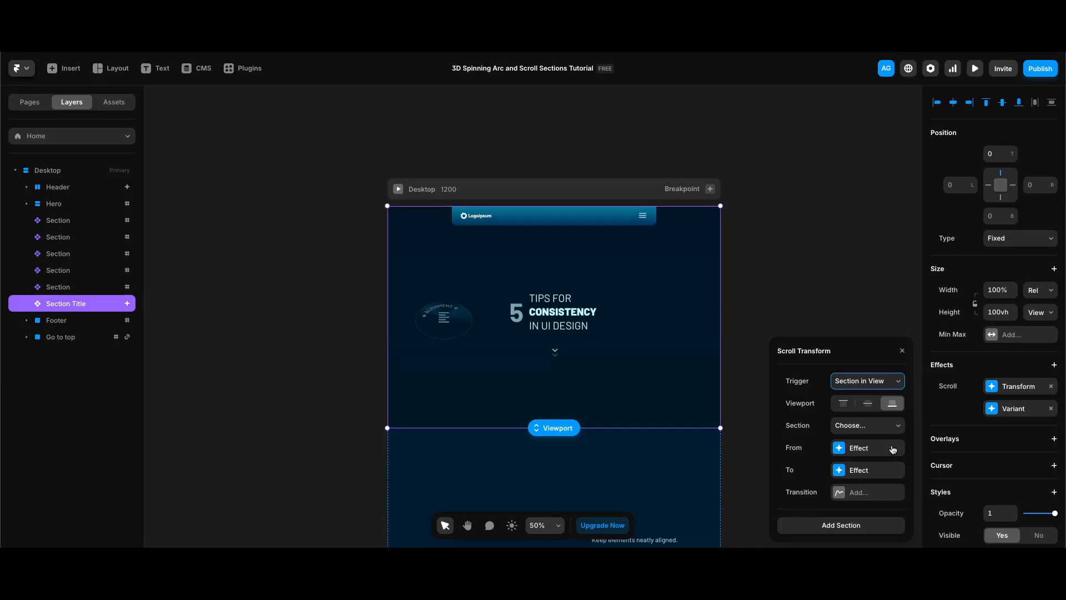
click(869, 426)
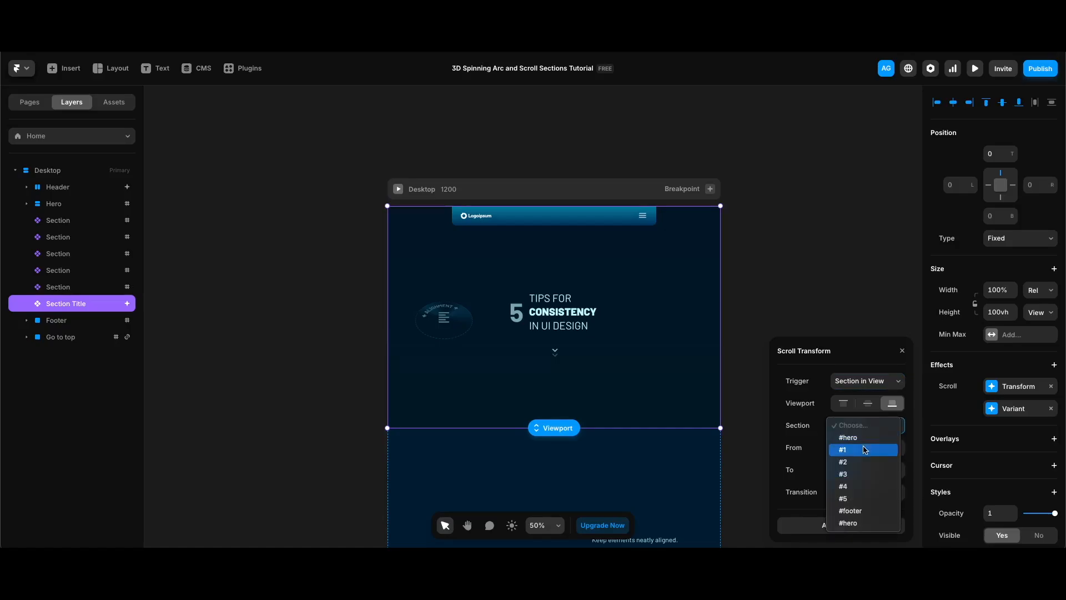
click(864, 448)
Set the Scroll Transform's From state to opacity 0 and 3D rotation of -360 on X and -360 on Z
click(864, 448)
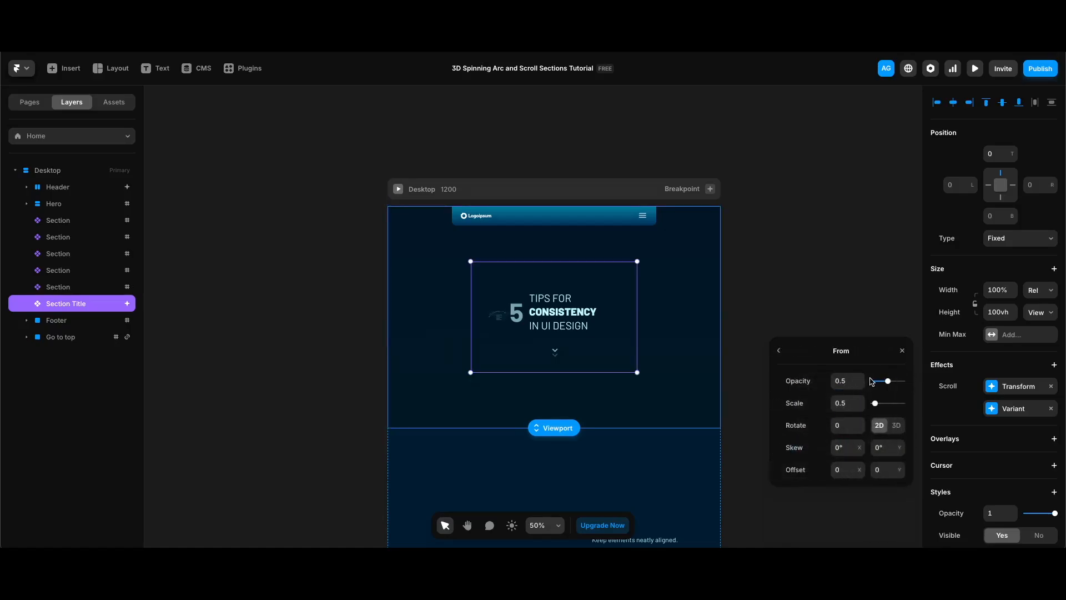
drag(888, 383, 873, 382)
click(897, 427)
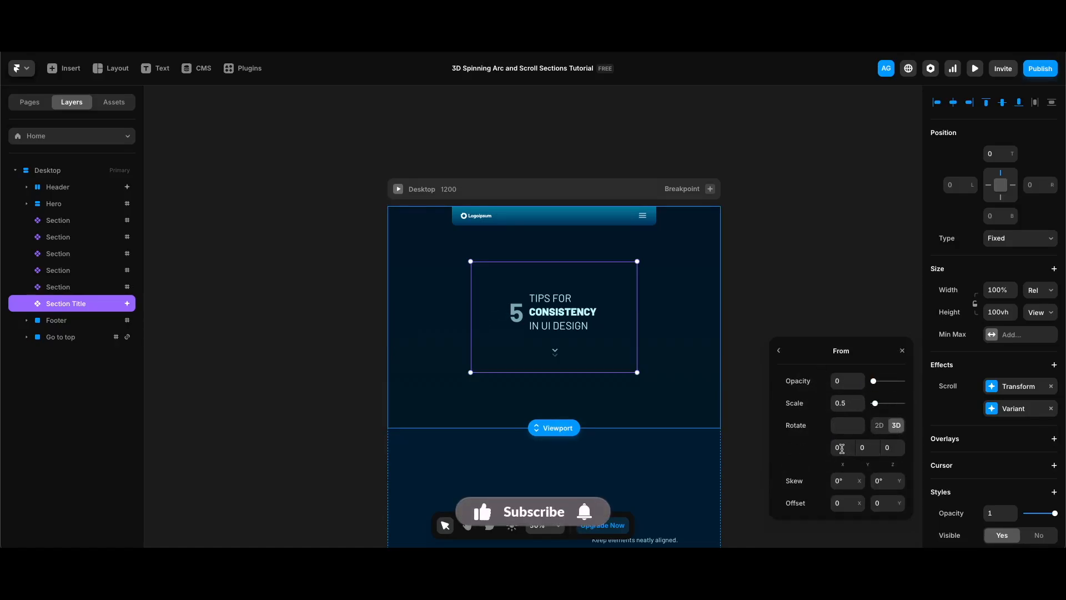
click(842, 449)
text(-360)
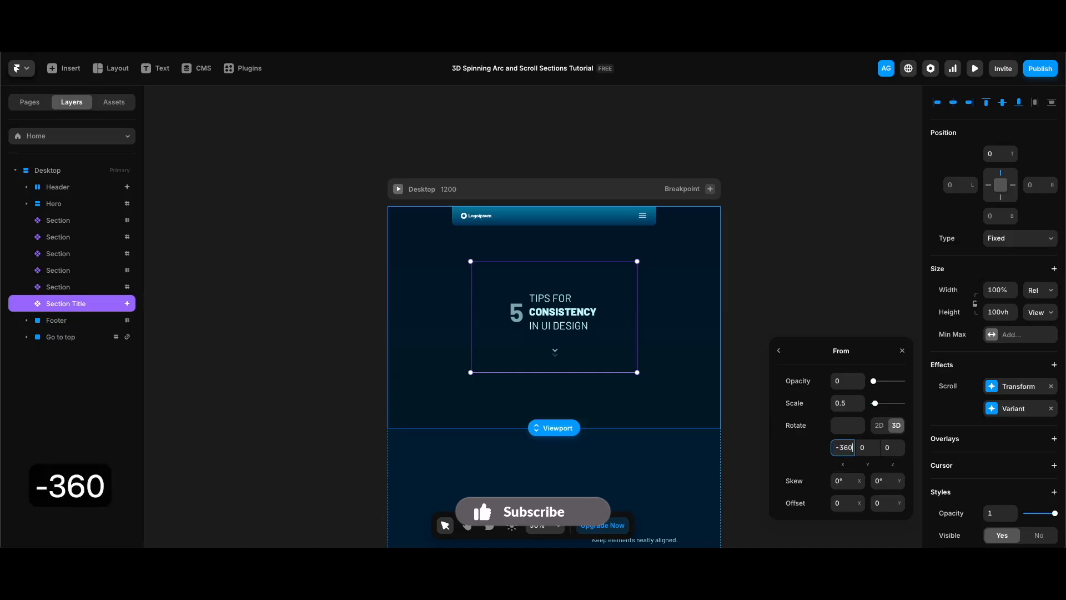
click(892, 447)
text(-360)
key(Return)
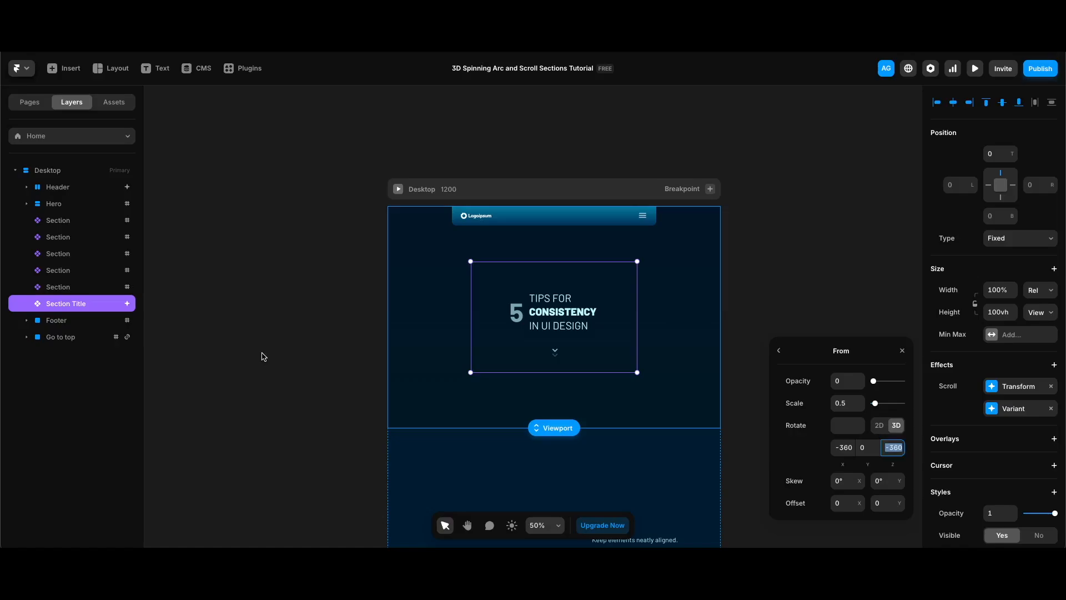
Preview the page and scroll between the Hero and the first section to check the title's entrance transform
key(super+p)
scroll(732, 349, down, 5)
scroll(733, 348, down, 5)
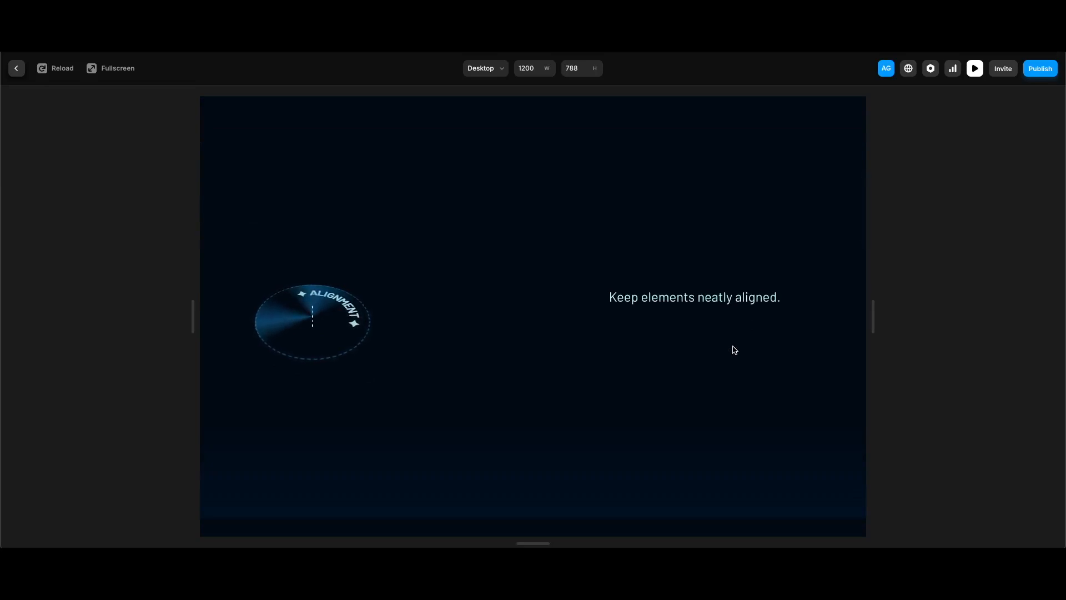
scroll(734, 349, up, 1)
scroll(734, 349, up, 8)
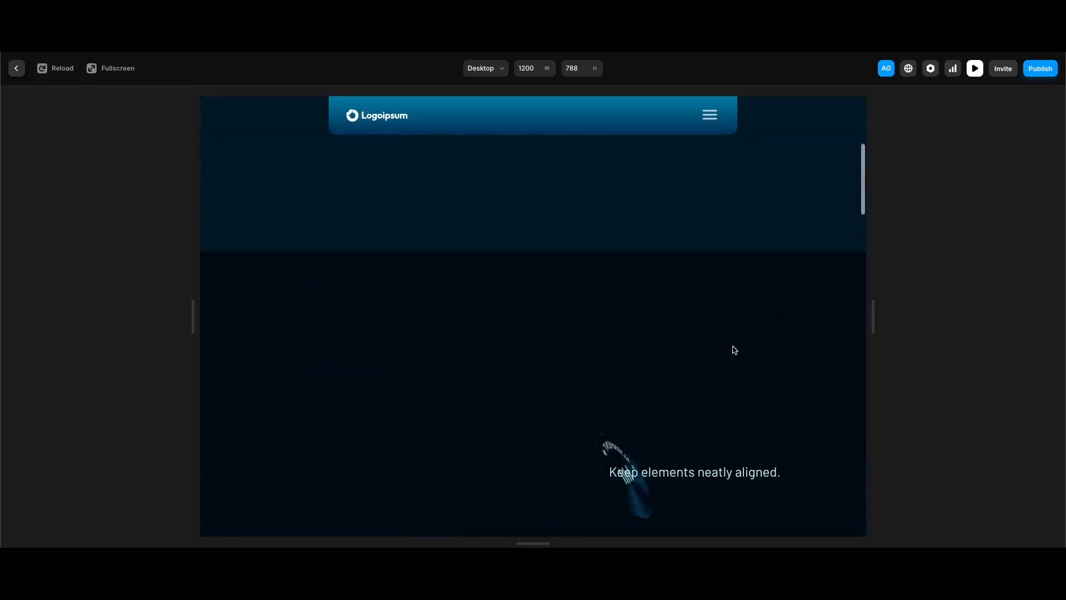
scroll(733, 378, down, 4)
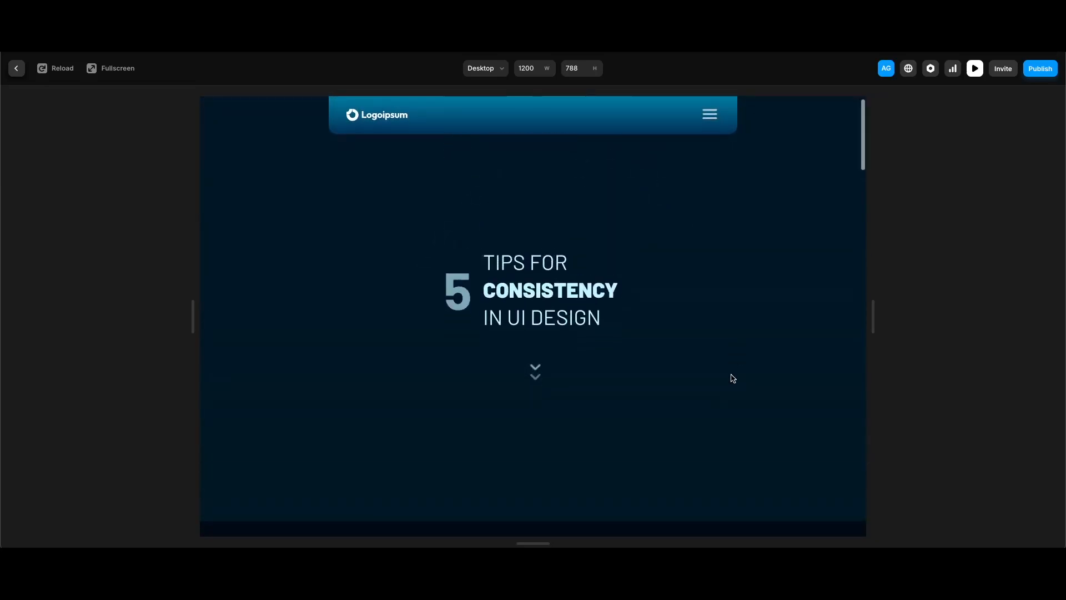
scroll(732, 377, down, 5)
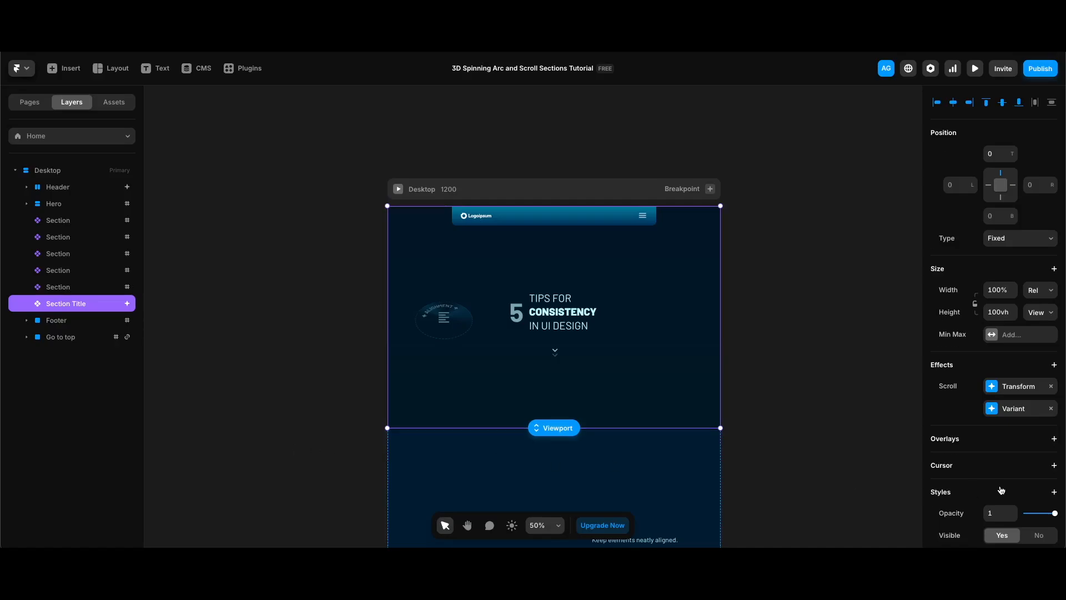
Open the Section Title component for editing, add a third variant and place it above Variant 2
scroll(1001, 490, down, 3)
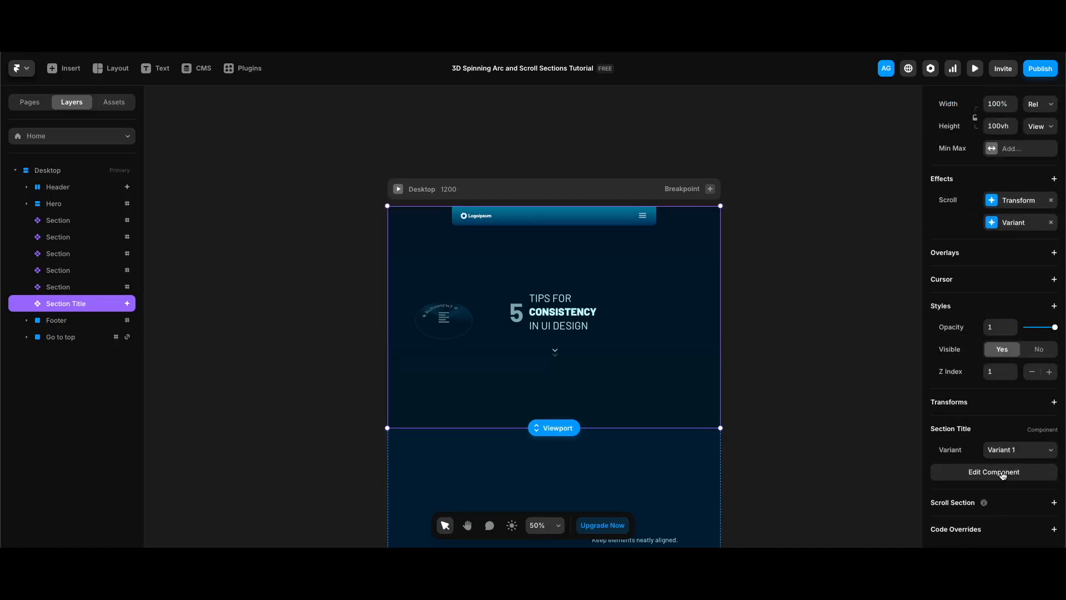
click(994, 472)
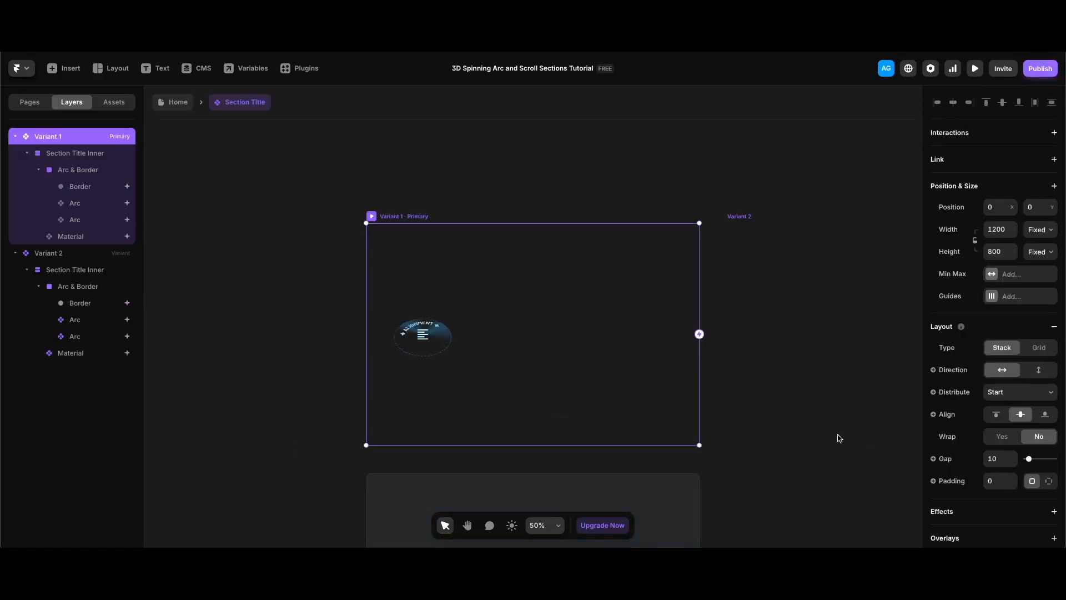
scroll(821, 423, down, 5)
scroll(820, 424, right, 8)
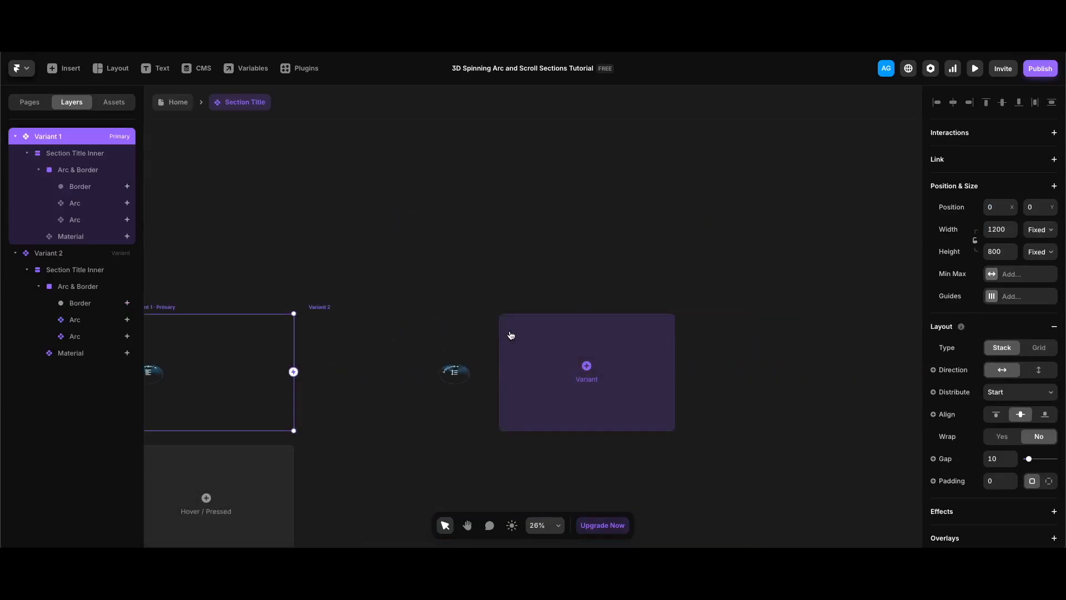
click(511, 335)
scroll(297, 342, left, 3)
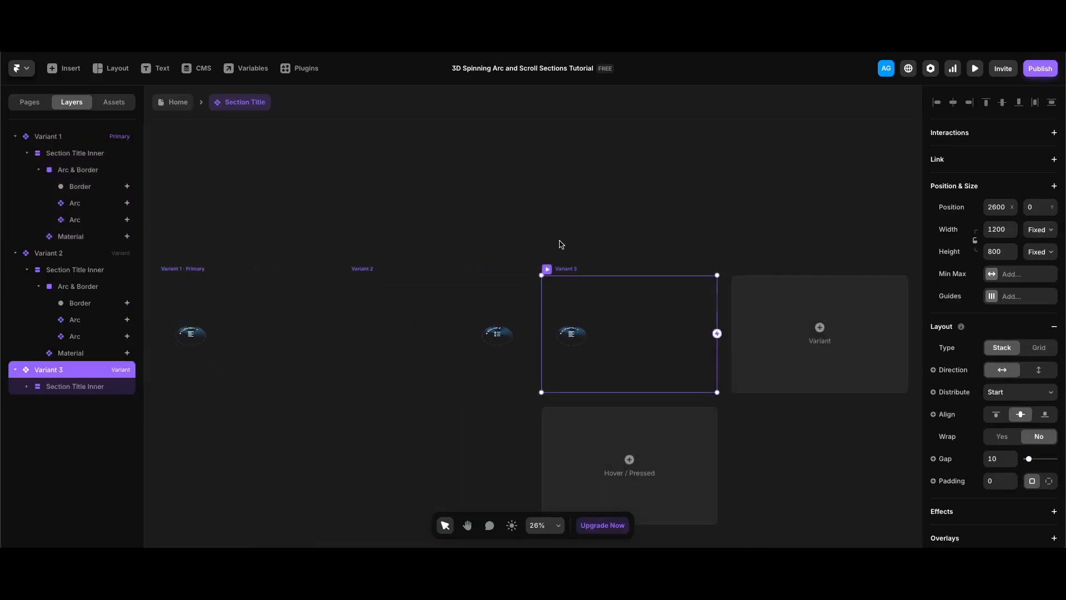
drag(558, 268, 353, 182)
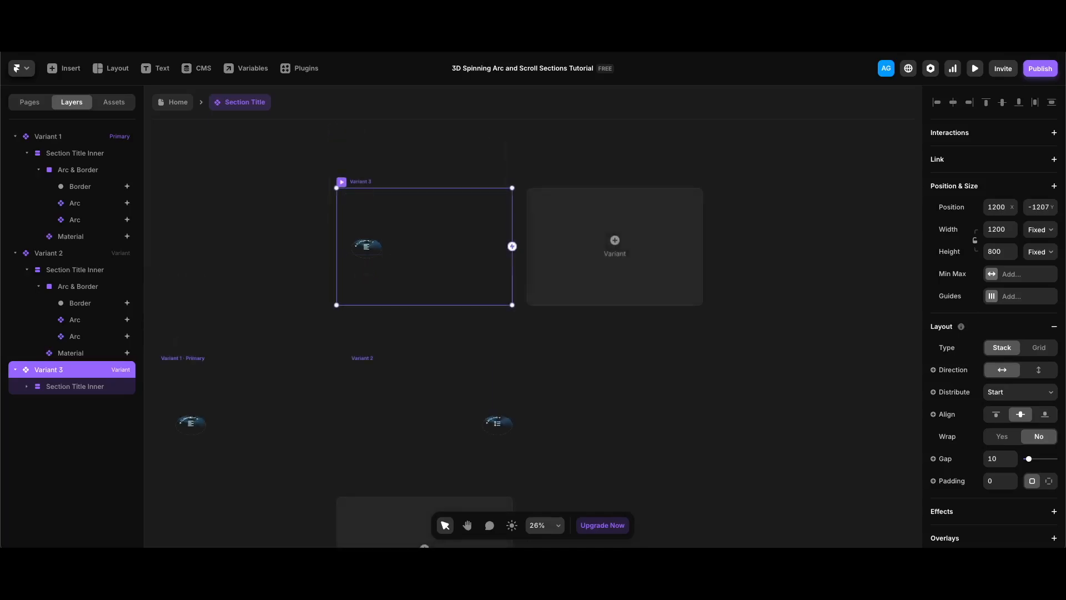
Rename the existing Variant 2 of the Section Title component as Variant 2-2
click(358, 364)
double_click(55, 253)
click(69, 254)
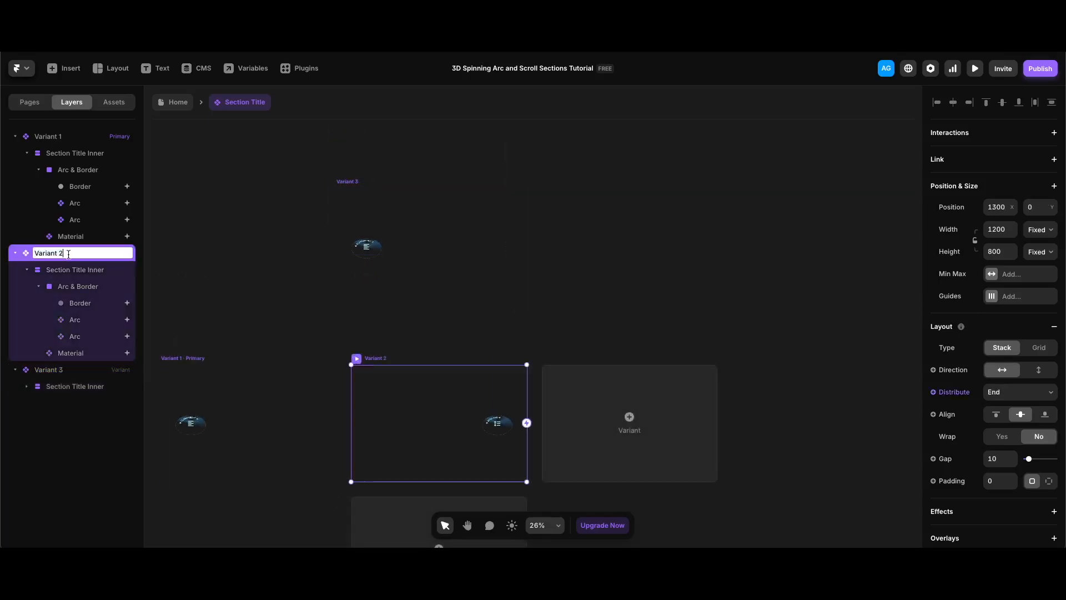
text(-2)
key(Return)
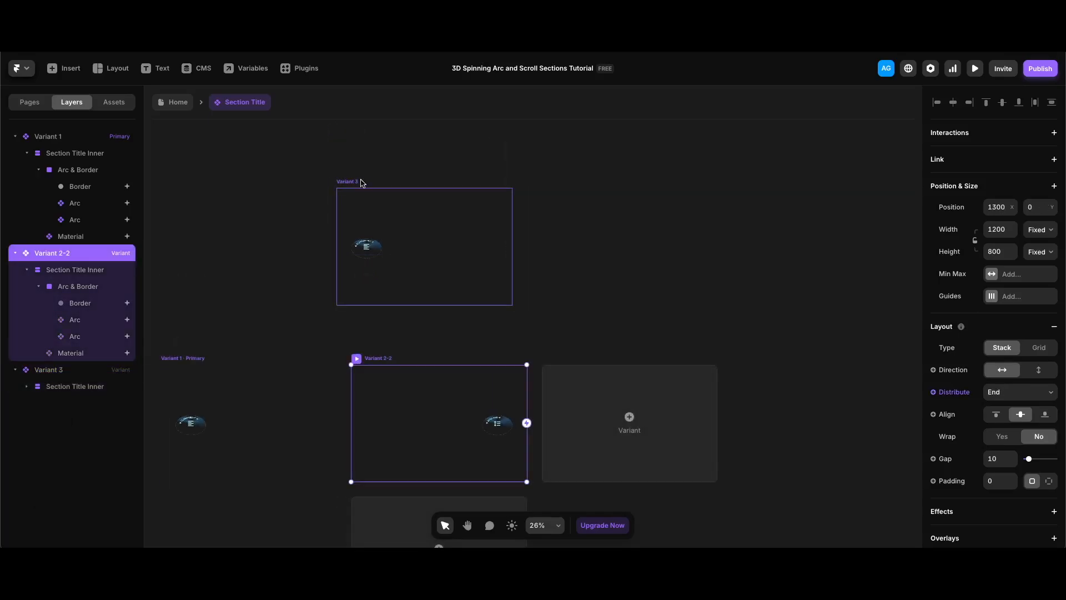
Rename the newly added Variant 3 as Variant 2
click(358, 182)
double_click(66, 370)
key(BackSpace)
text(2)
key(Return)
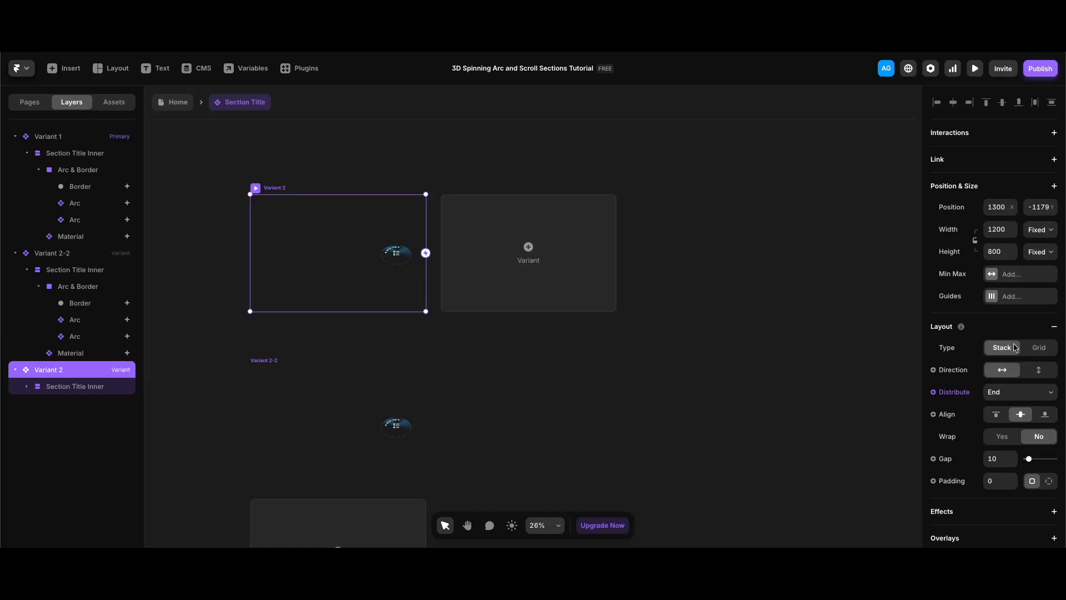
Set Variant 2's stack distribution to Start and the Y value of its Arc & Border layer's 3D rotation to 230
click(1016, 395)
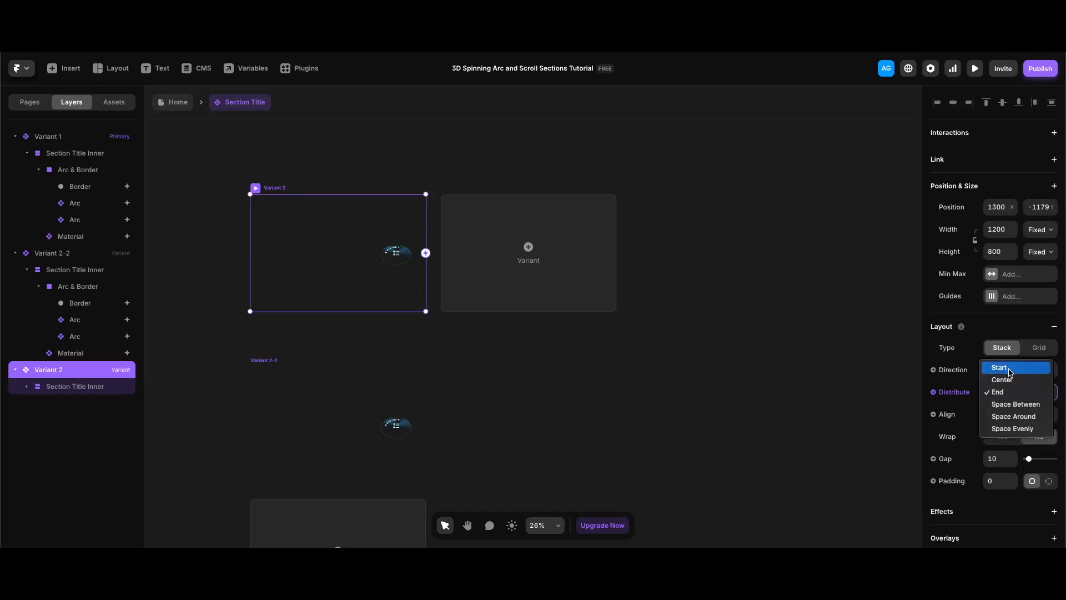
click(1007, 366)
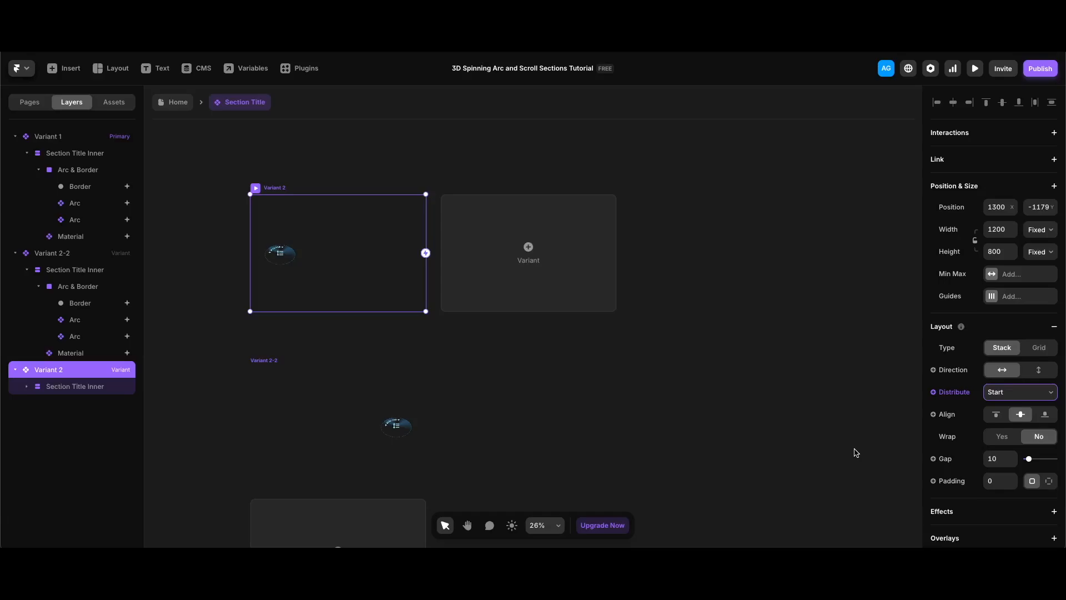
click(27, 385)
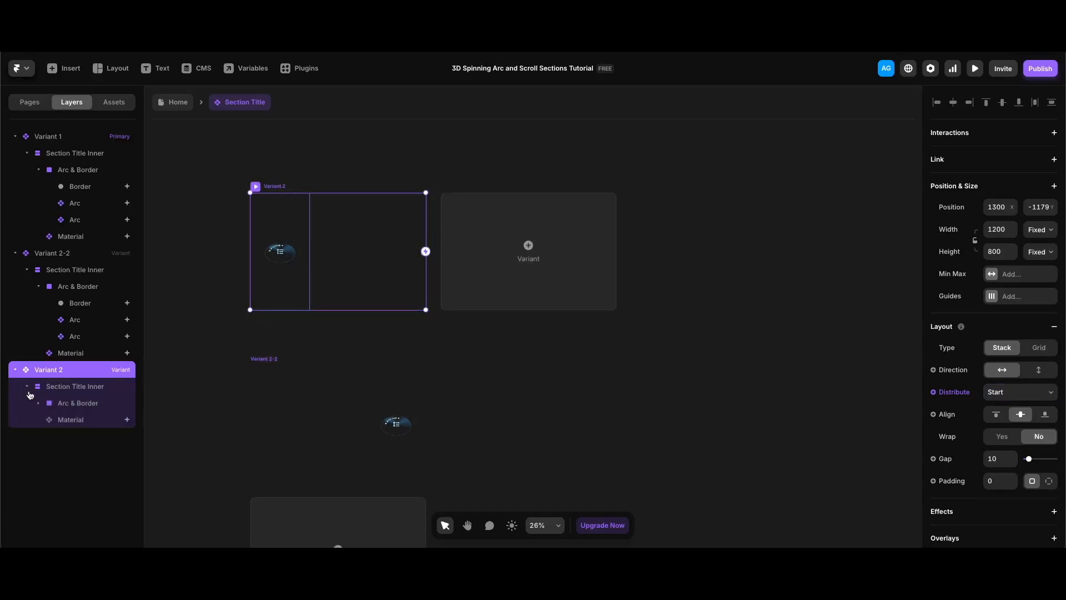
click(95, 405)
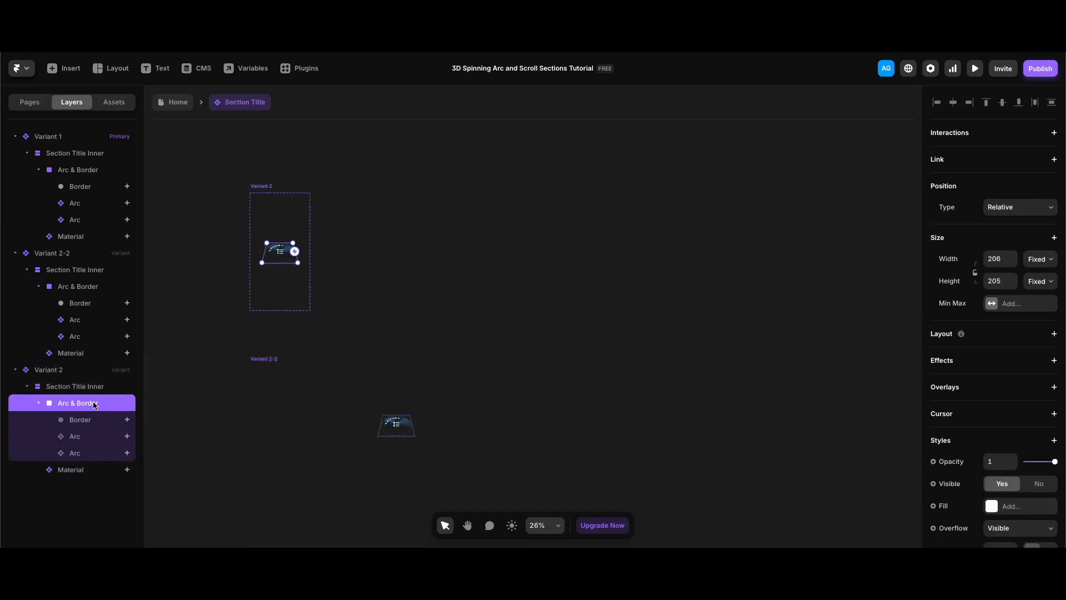
scroll(994, 427, down, 5)
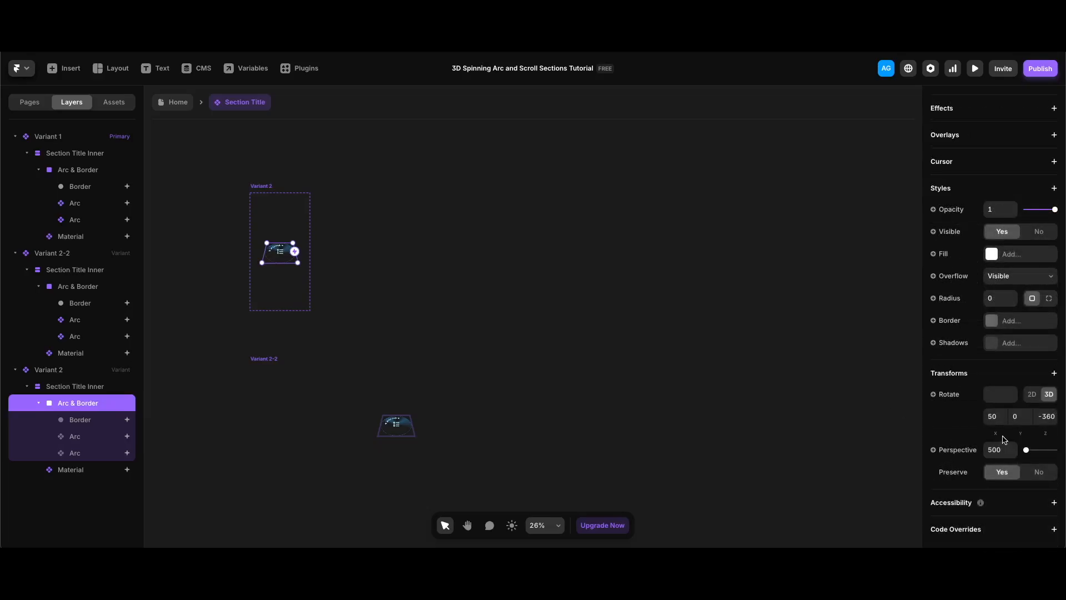
click(1020, 420)
text(230)
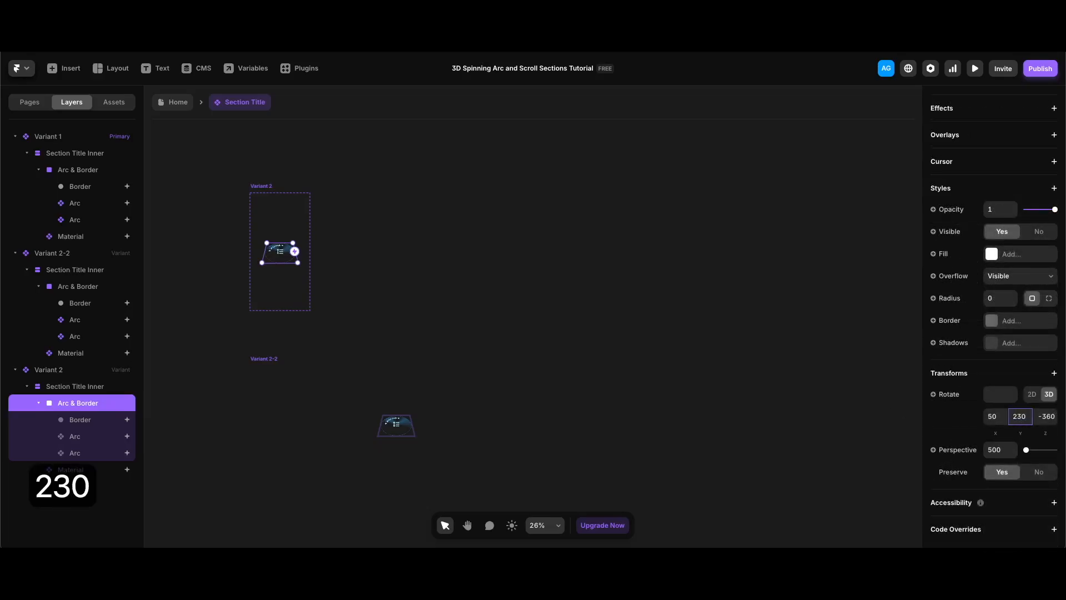
key(Return)
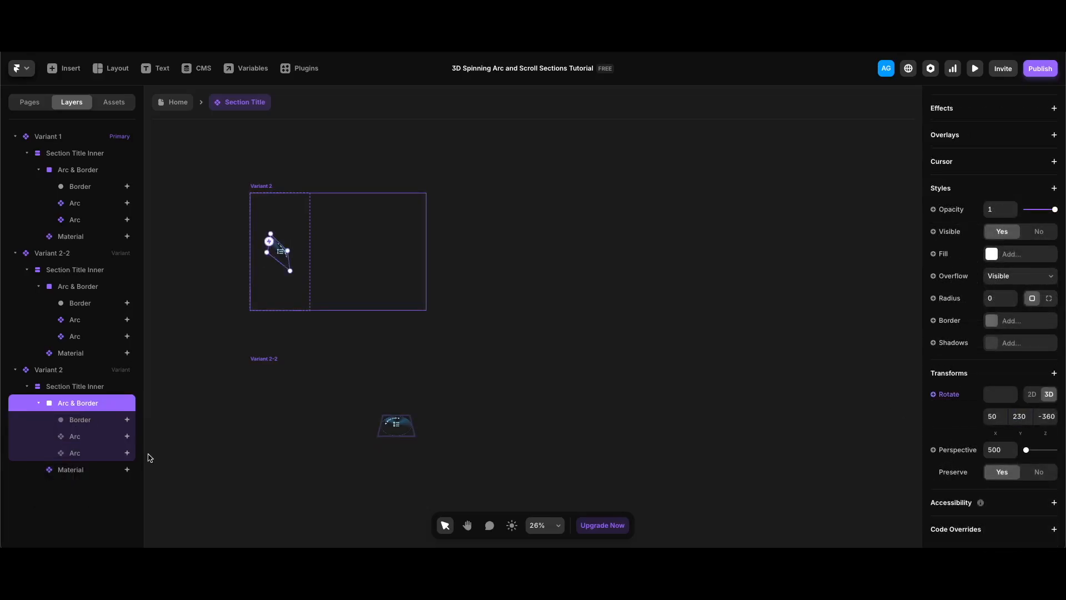
Lower the opacity of both Arc layers in Variant 2 and set its Material icon's width and height to 1
click(86, 436)
shift+click(84, 452)
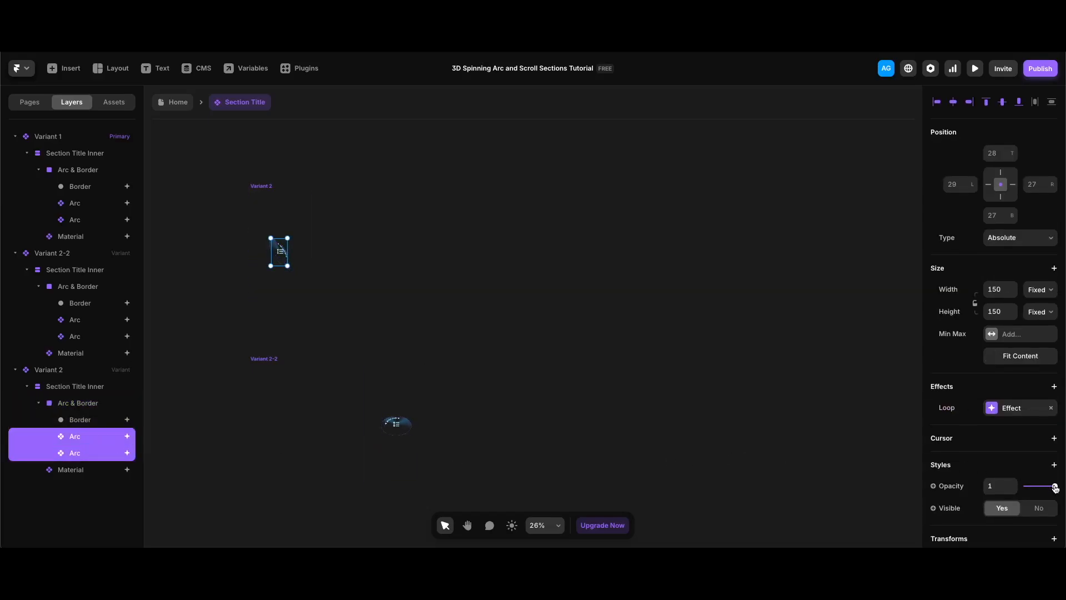
click(87, 470)
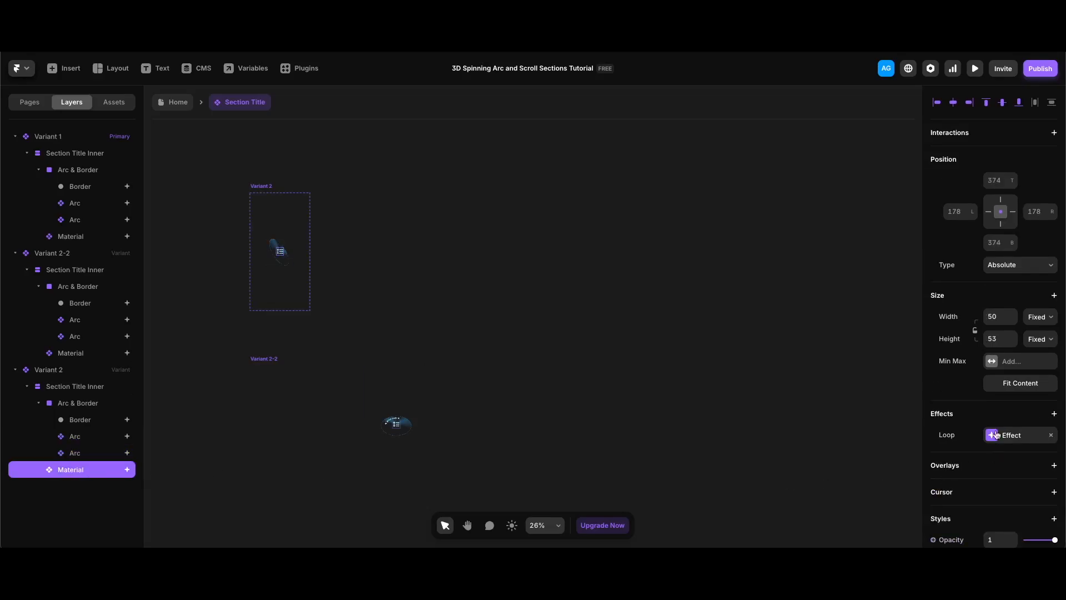
click(999, 316)
text(1)
click(998, 339)
text(1)
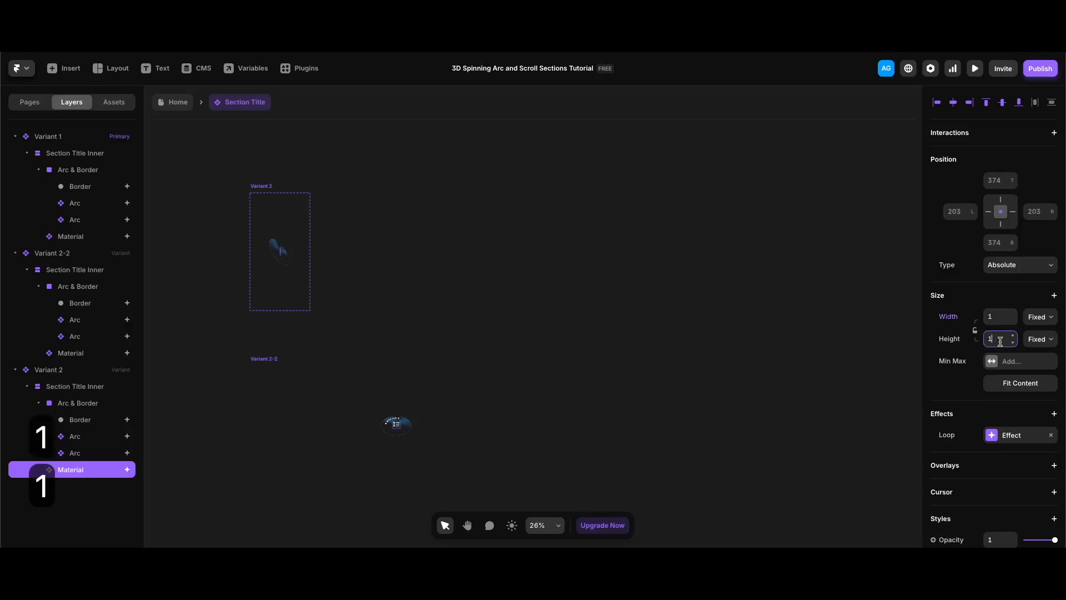
Set the Variant 2 Material icon's opacity to 0 and its 3D rotation to 360 on the X, Y and Z axes
scroll(999, 435, down, 3)
drag(1054, 405, 1005, 409)
scroll(1018, 442, down, 5)
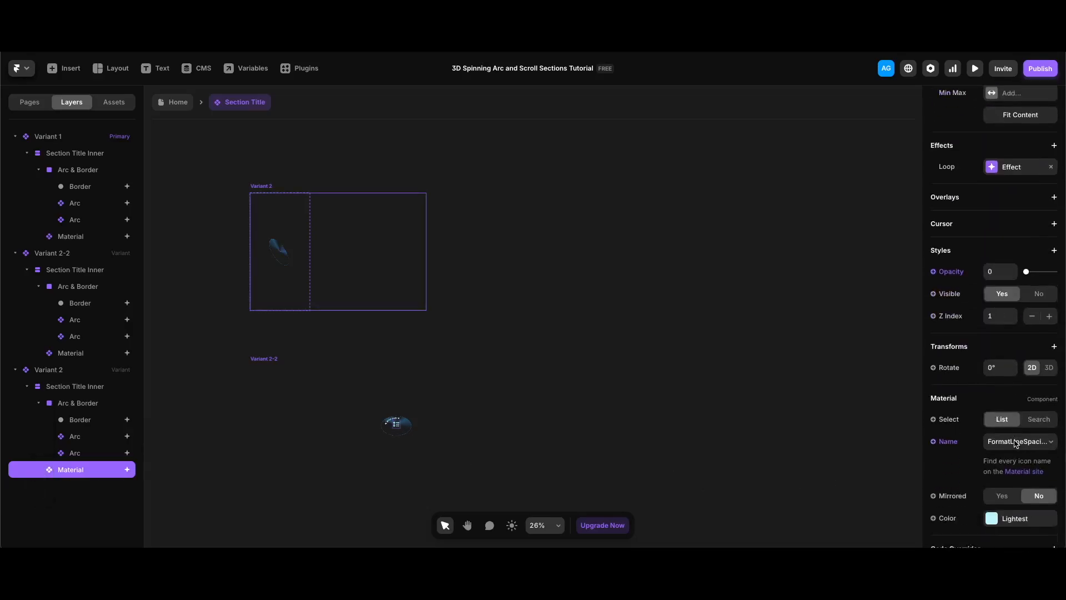
click(1050, 351)
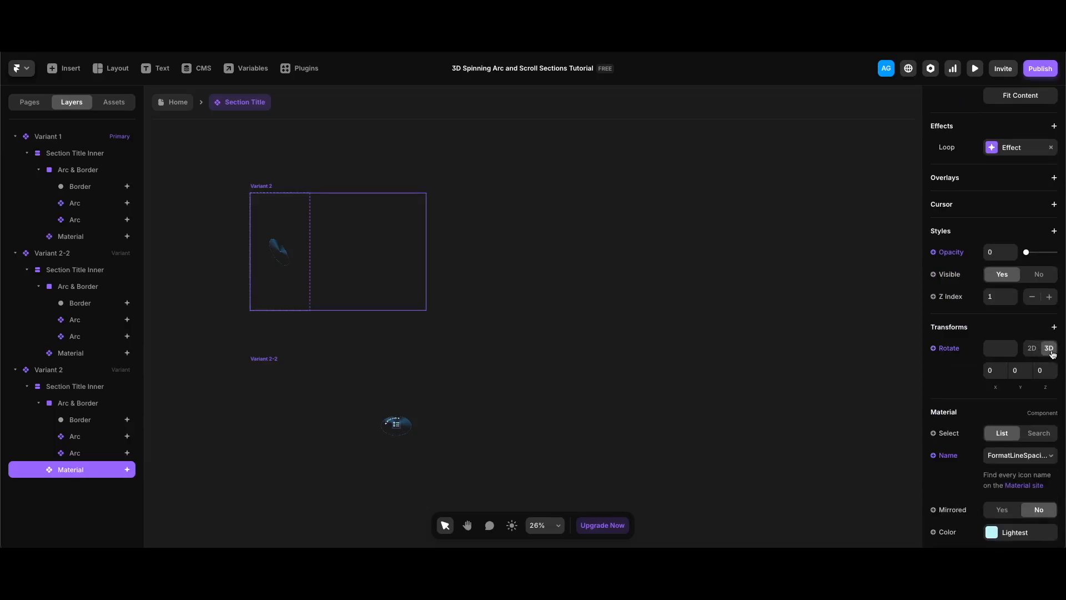
click(994, 371)
text(360)
click(1016, 370)
text(36)
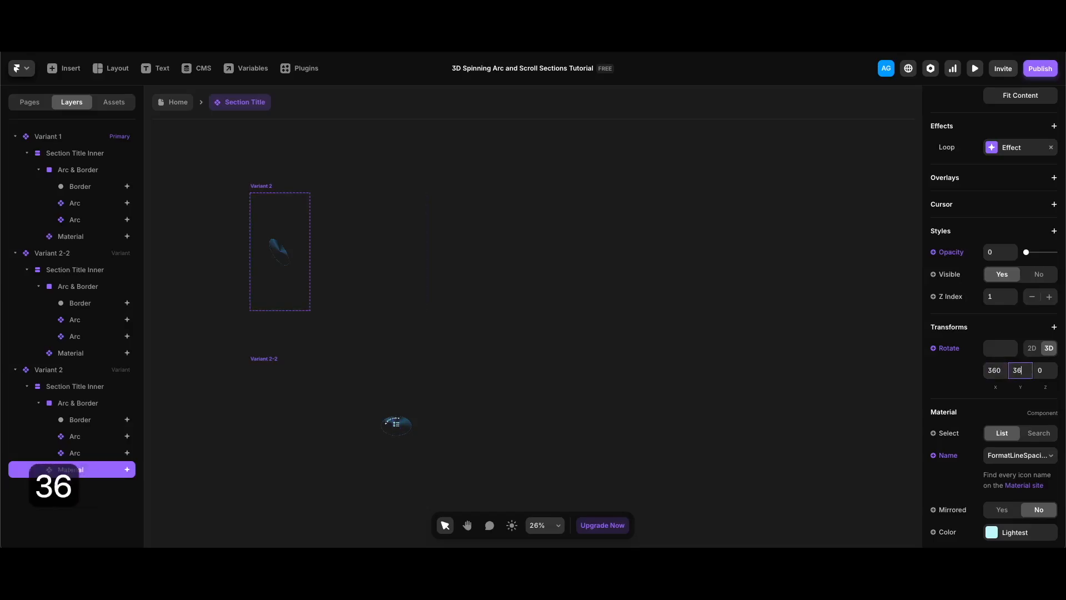
text(0)
key(Tab)
text(360)
key(Return)
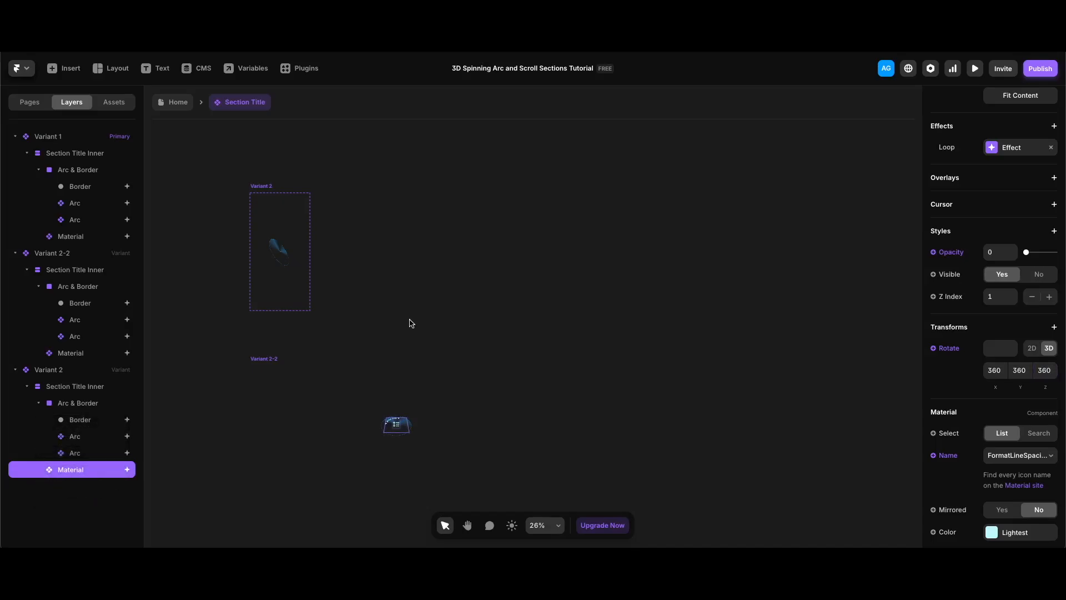
Set the 3D rotation of the Arc & Border layer in Variant 2-2 to X -310, Y 360 and Z 360
click(83, 352)
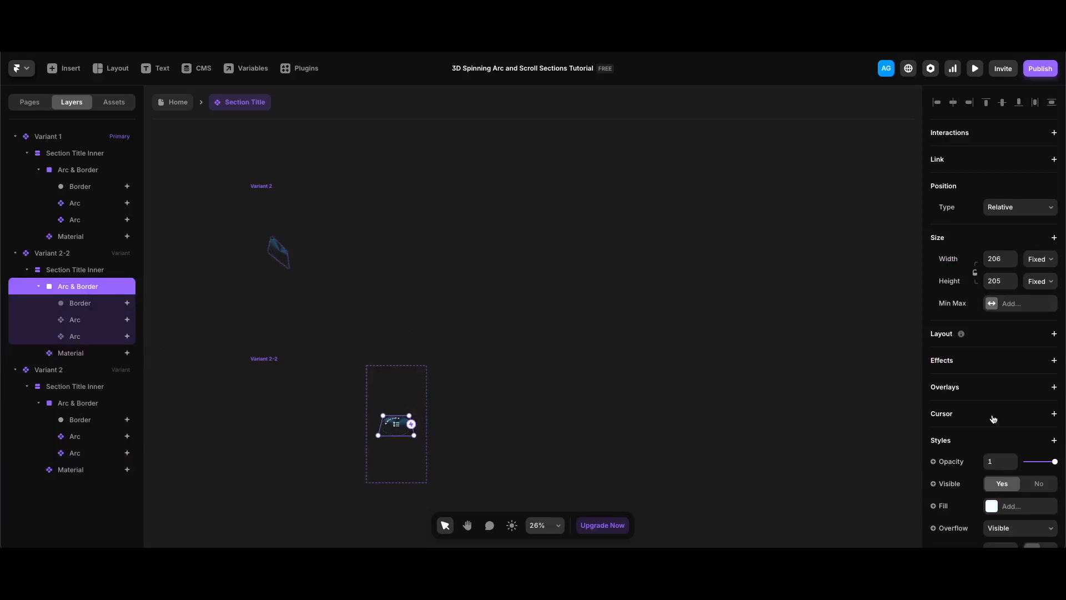
scroll(1008, 433, down, 5)
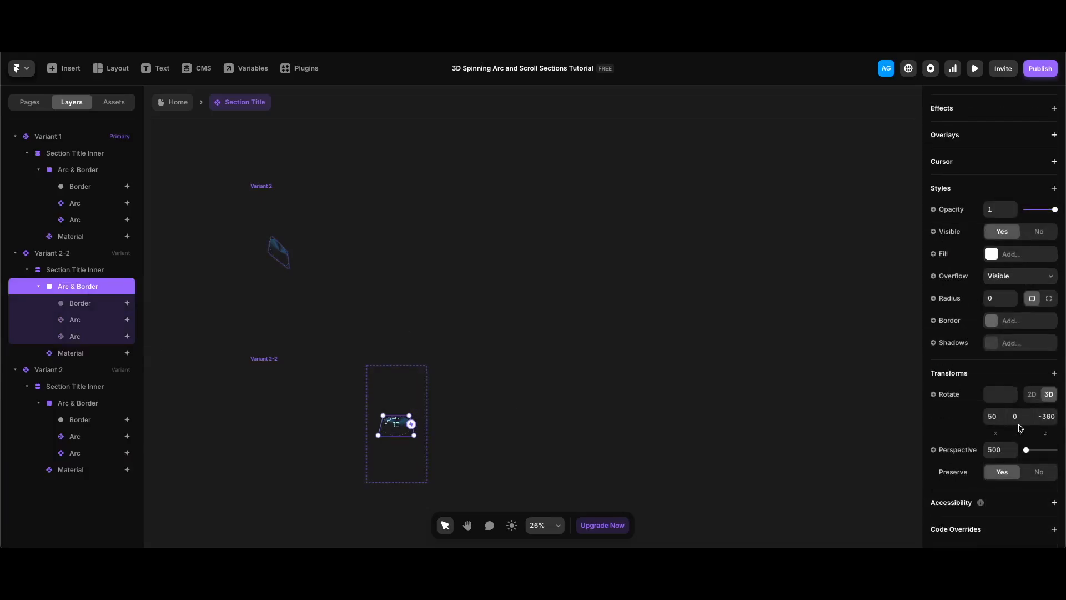
click(1001, 417)
text(-310)
key(Return)
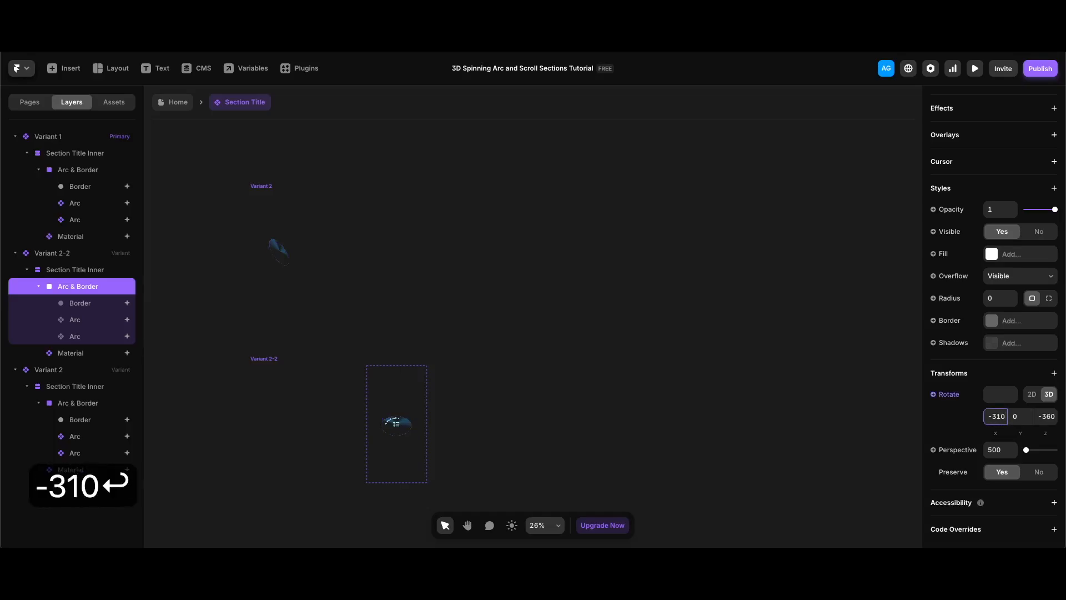
click(1016, 417)
text(360)
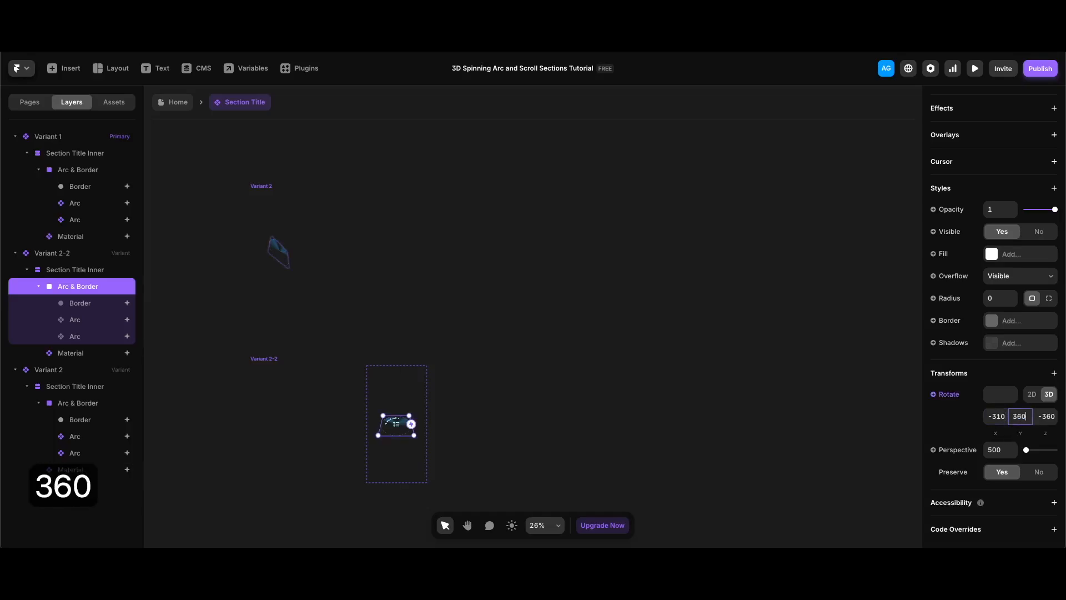
key(Tab)
key(BackSpace)
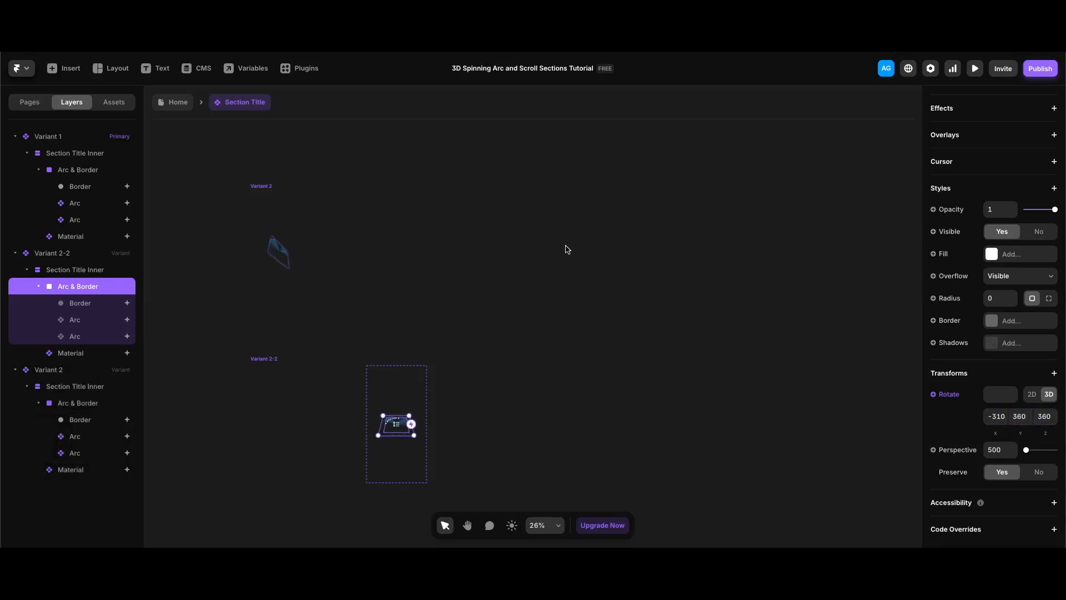
key(Return)
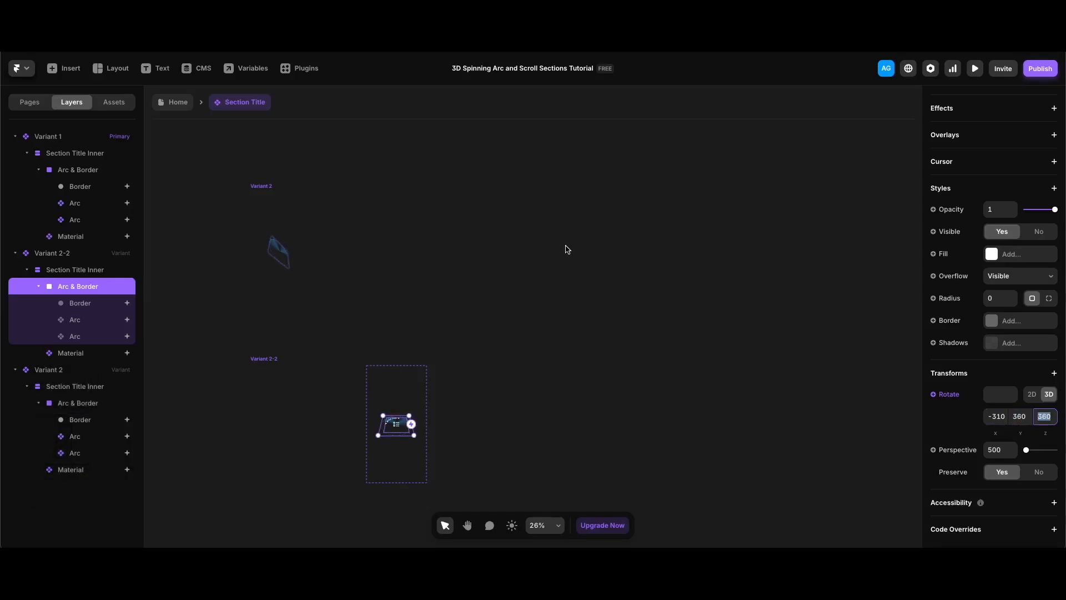
Connect Variant 2 to Variant 2-2 with an Appear interaction that has a 0.5 s delay
click(259, 198)
click(257, 186)
drag(426, 251, 327, 386)
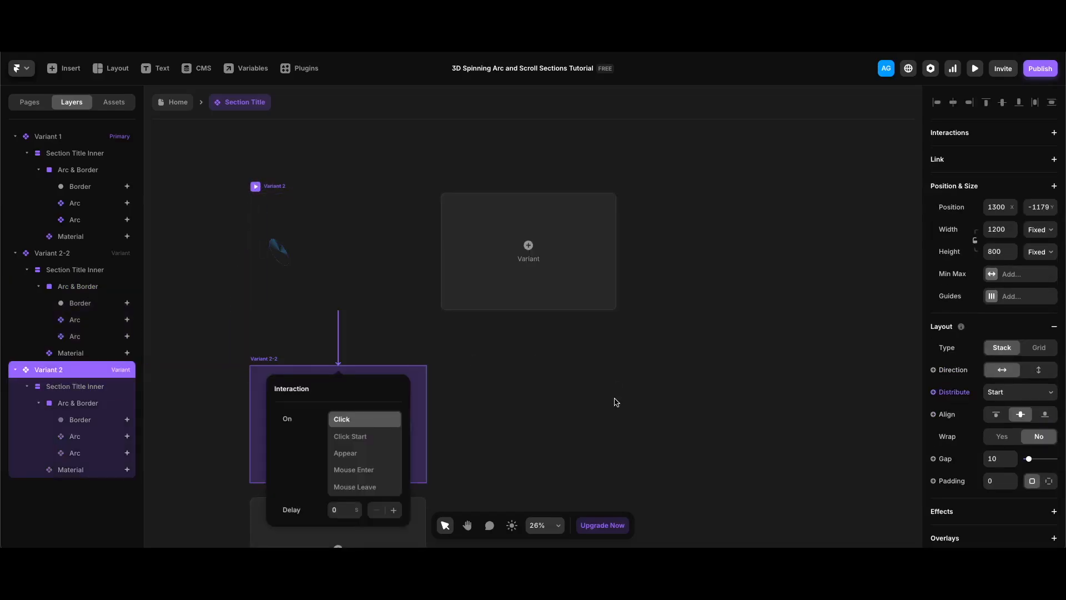
click(373, 453)
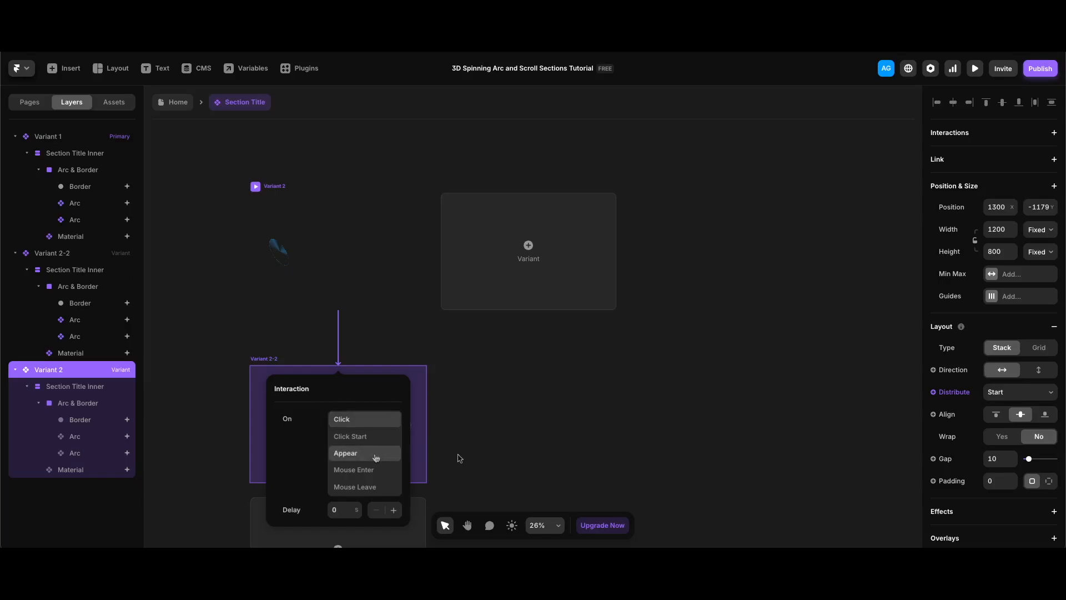
click(341, 510)
text(.5)
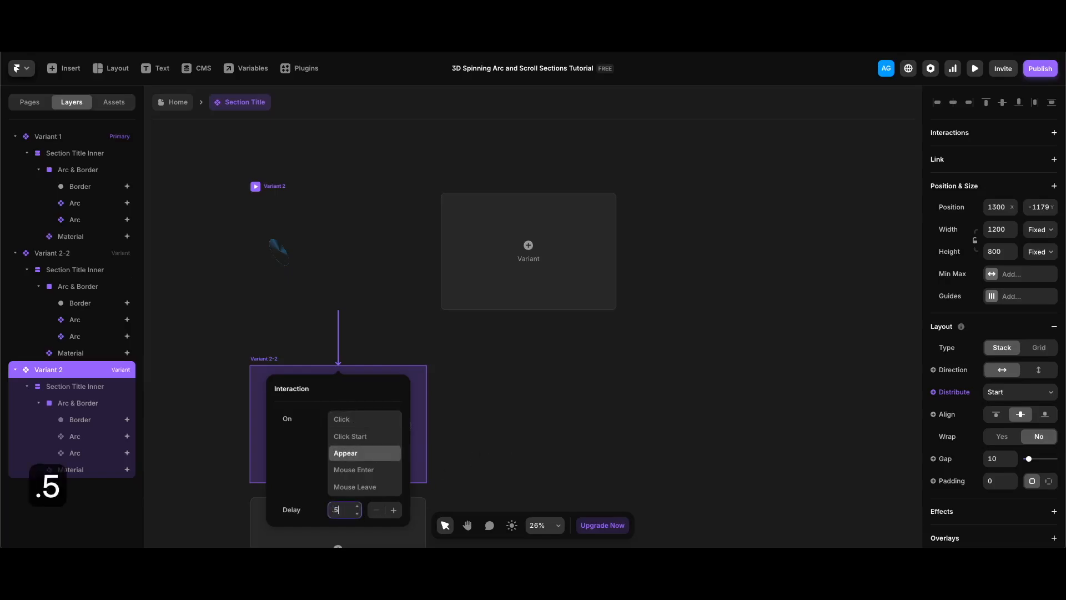
key(Return)
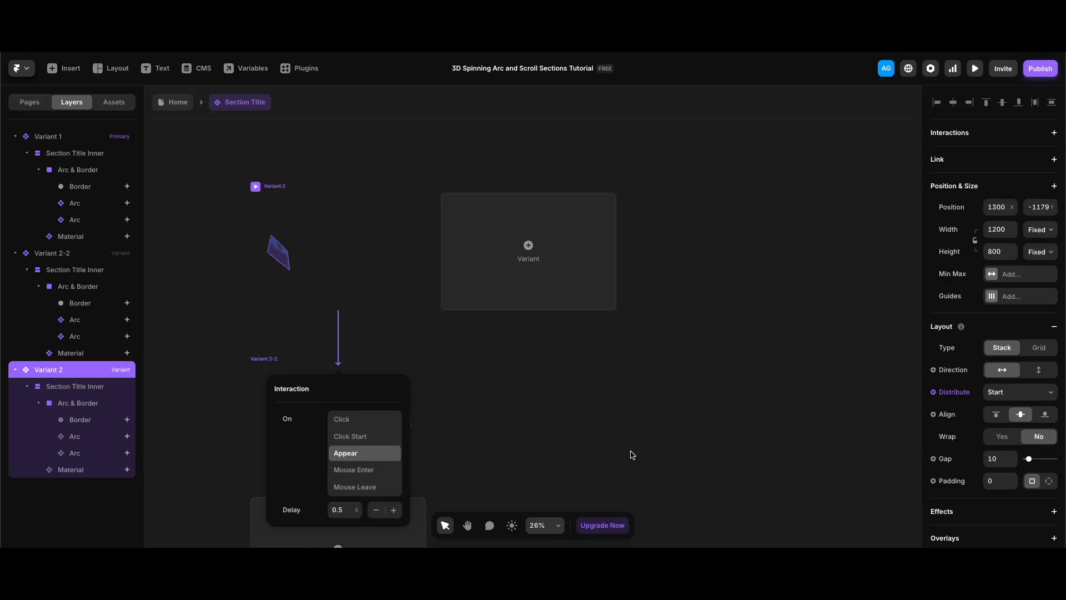
Set Variant 2's spring transition to a time of 2 s and a bounce of 0.1, and return to the Home page
scroll(1028, 469, down, 5)
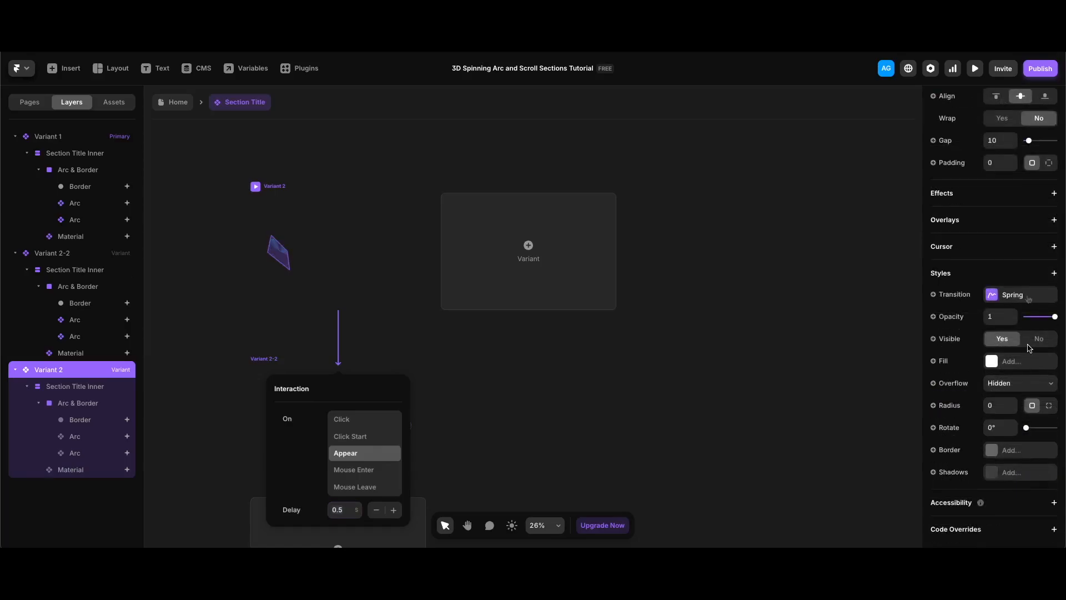
click(1028, 298)
click(845, 436)
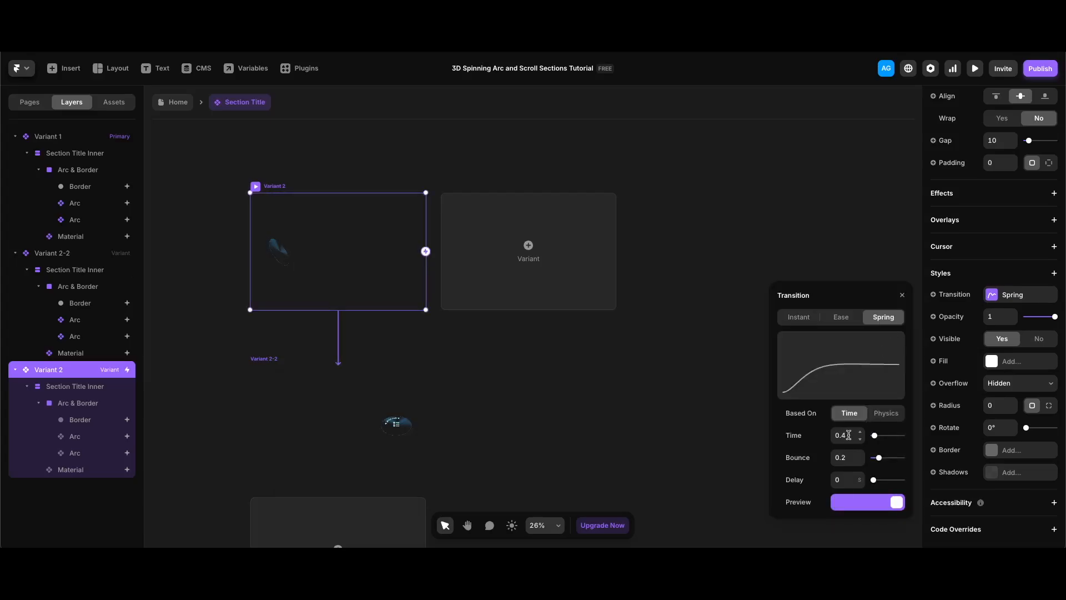
text(2)
key(Return)
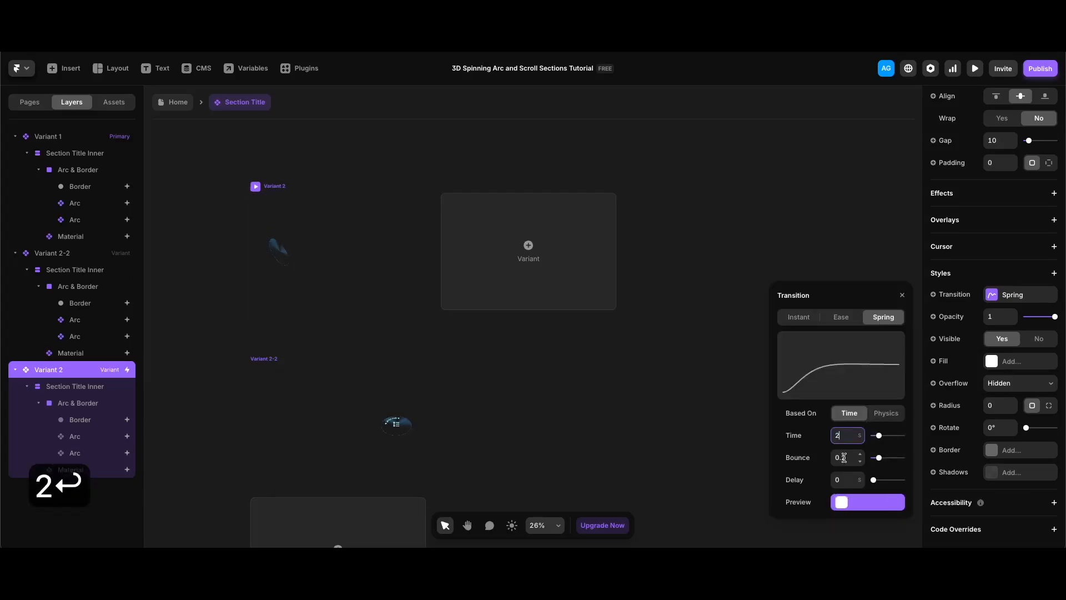
key(Tab)
key(BackSpace)
text(.1)
key(Return)
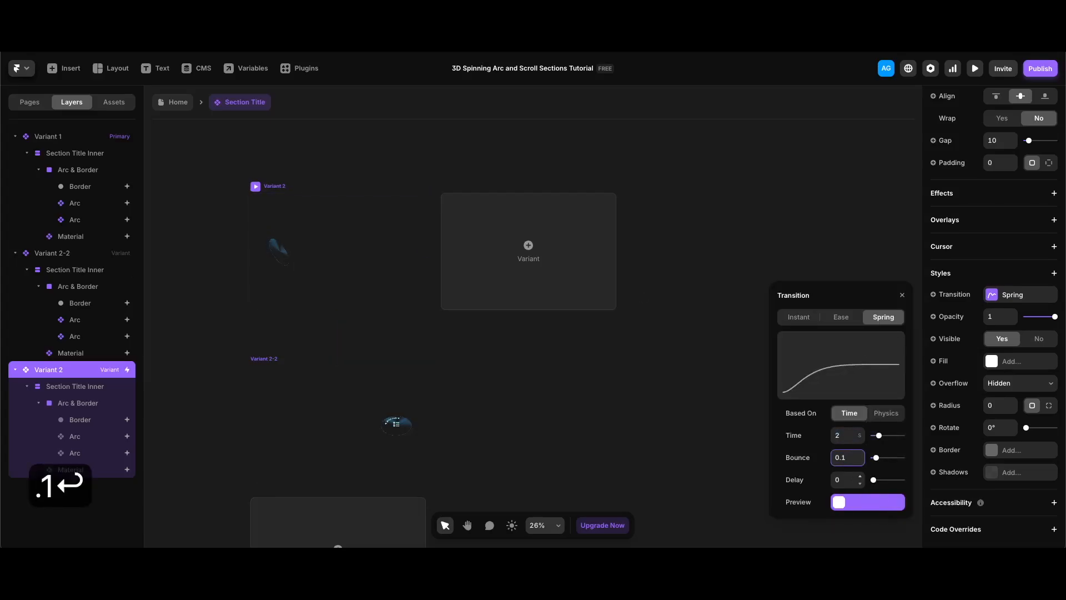
key(Escape)
key(Escape)
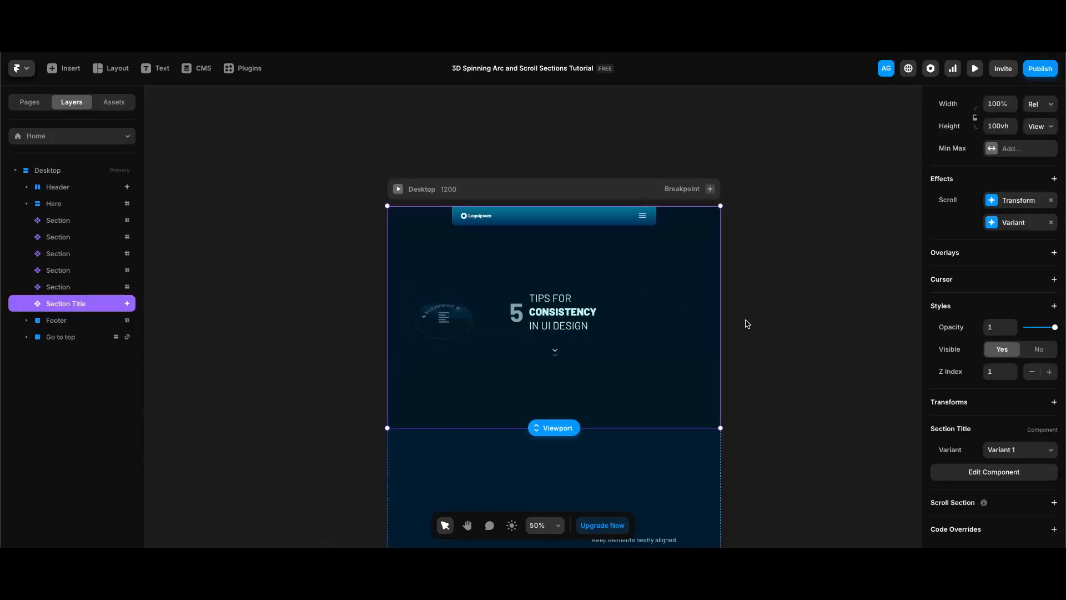
Change the Section Title's scroll variant effect so that section #2 switches to Variant 2
click(1033, 223)
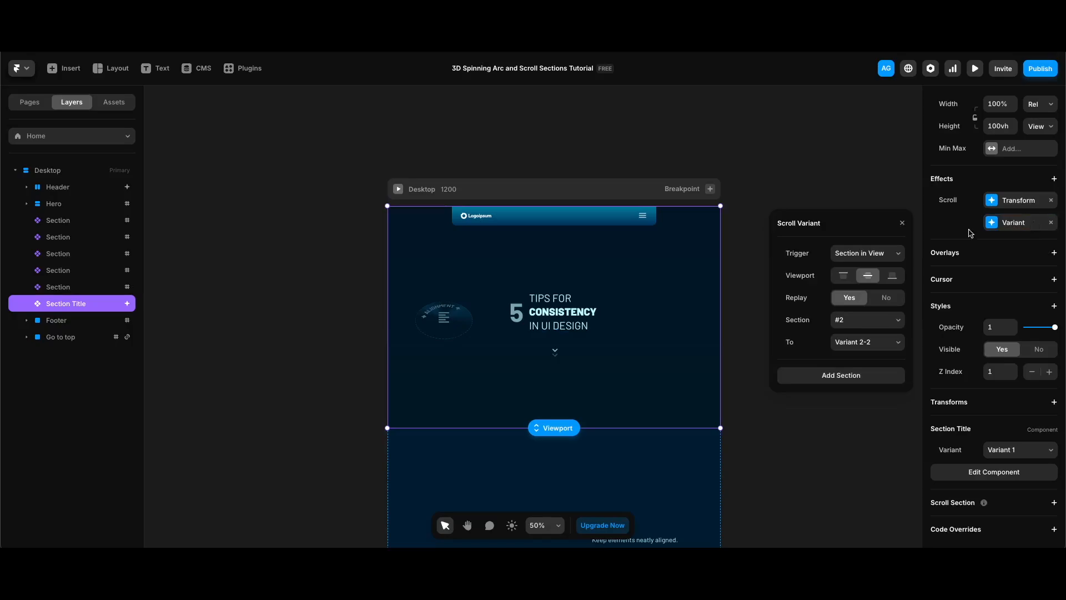
click(861, 348)
click(837, 354)
key(Escape)
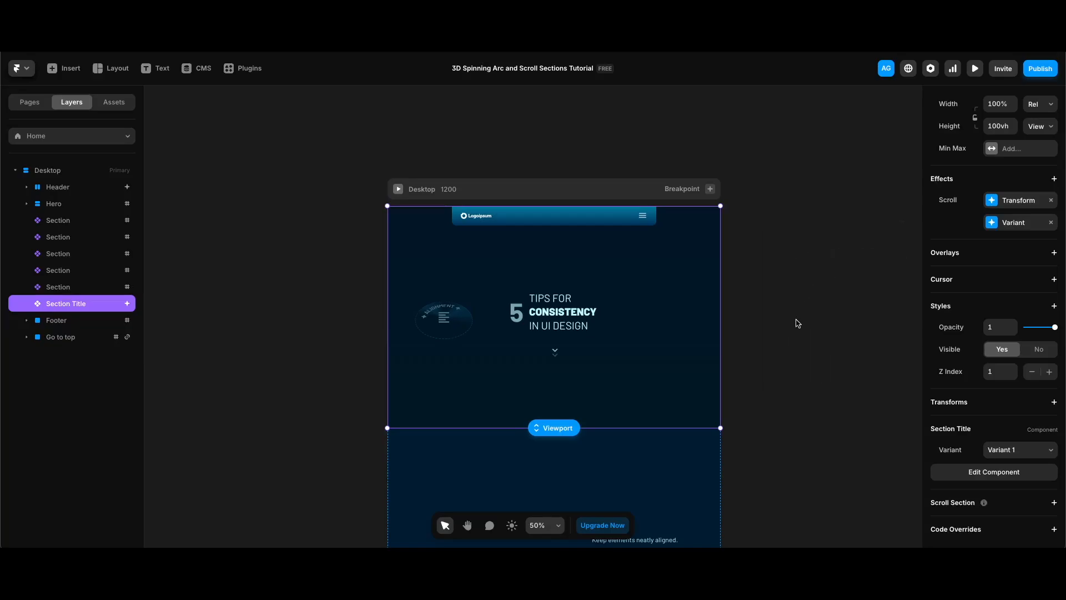
Preview the page and scroll back and forth through the sections to check the title's transition between Alignment and Spacing
key(super+p)
scroll(773, 338, down, 10)
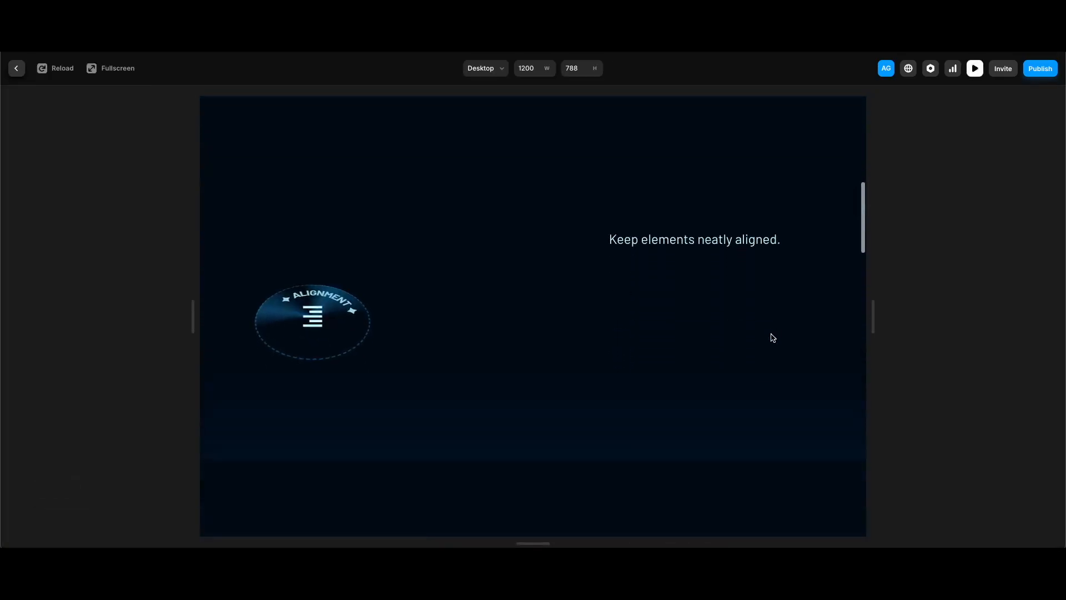
scroll(773, 338, down, 5)
scroll(773, 338, up, 5)
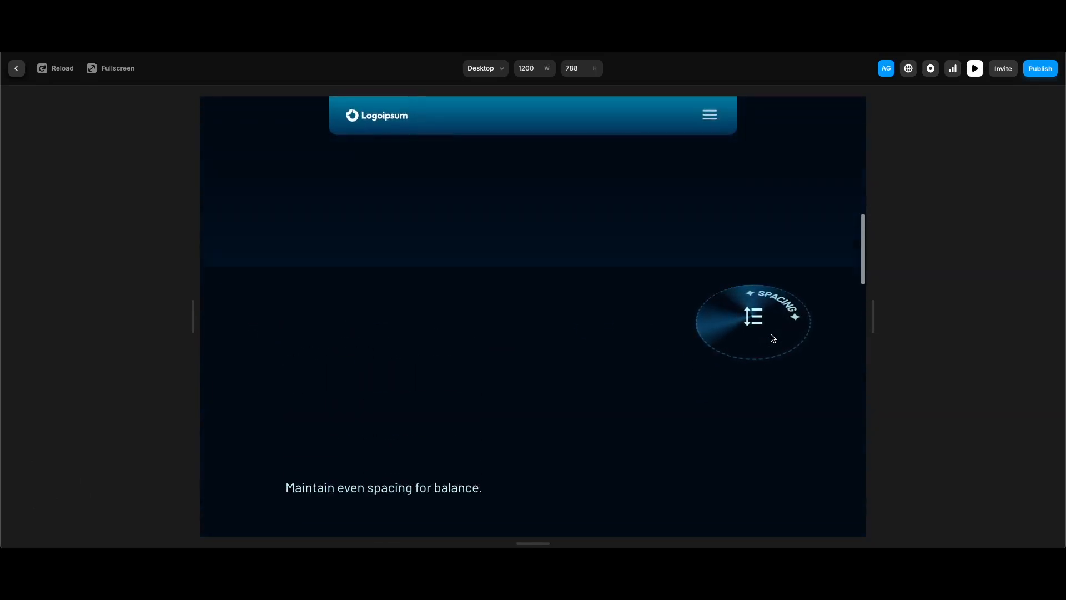
scroll(771, 336, down, 5)
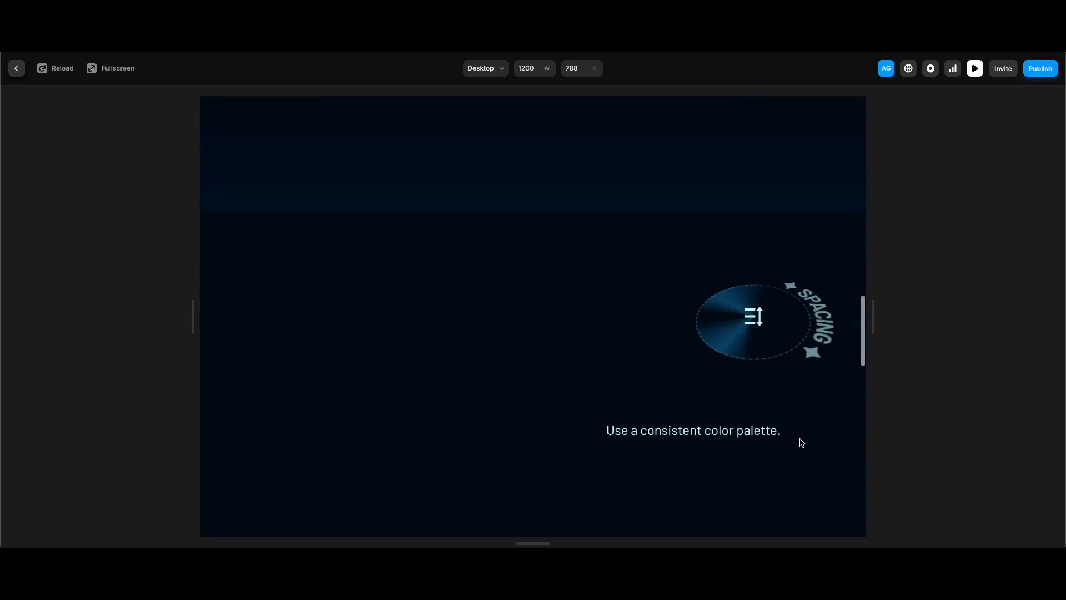
scroll(799, 441, up, 5)
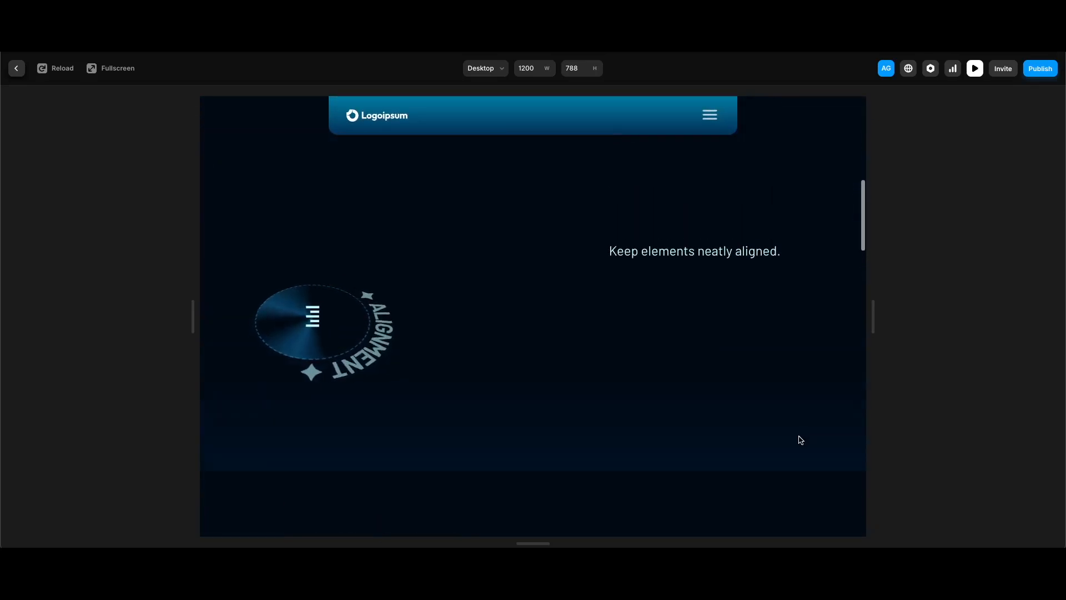
In the Section Title component, duplicate Variant 2-2 as Variant 3-2 and set the copy's distribution to Start
scroll(798, 444, down, 5)
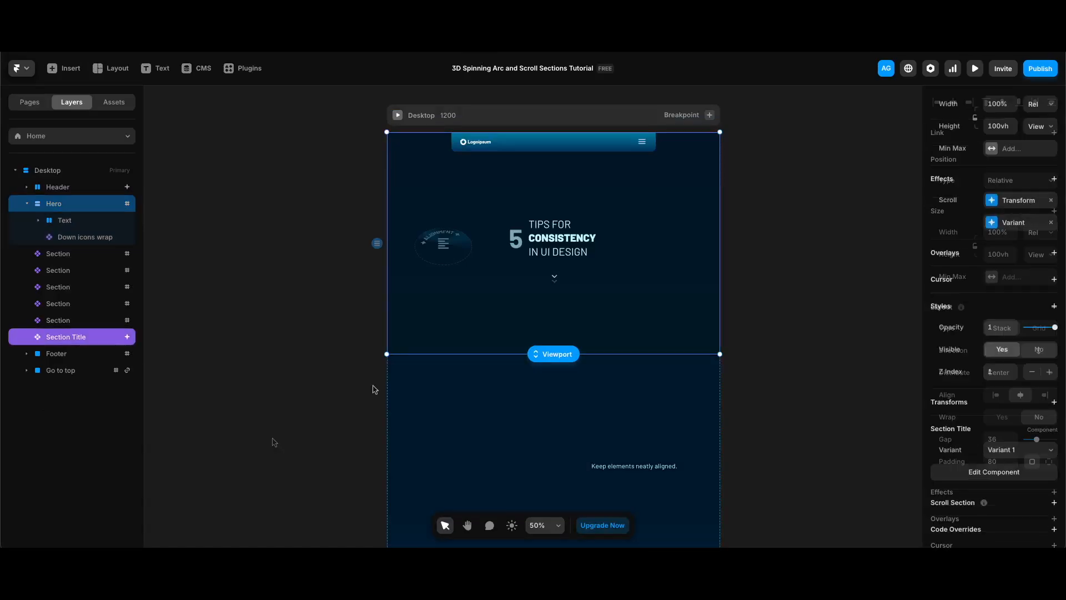
click(1023, 473)
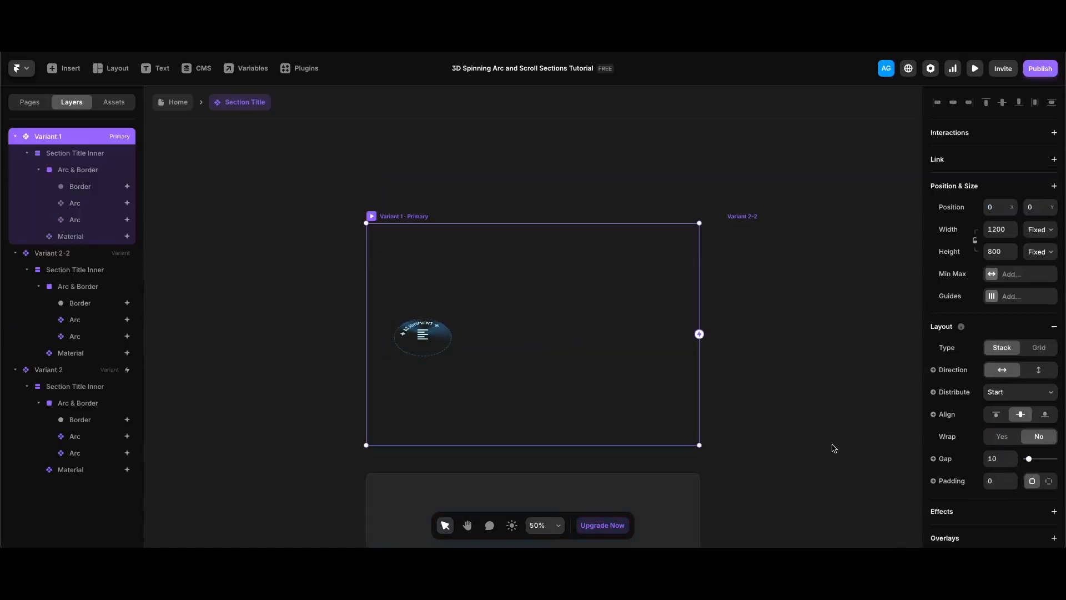
scroll(816, 430, down, 4)
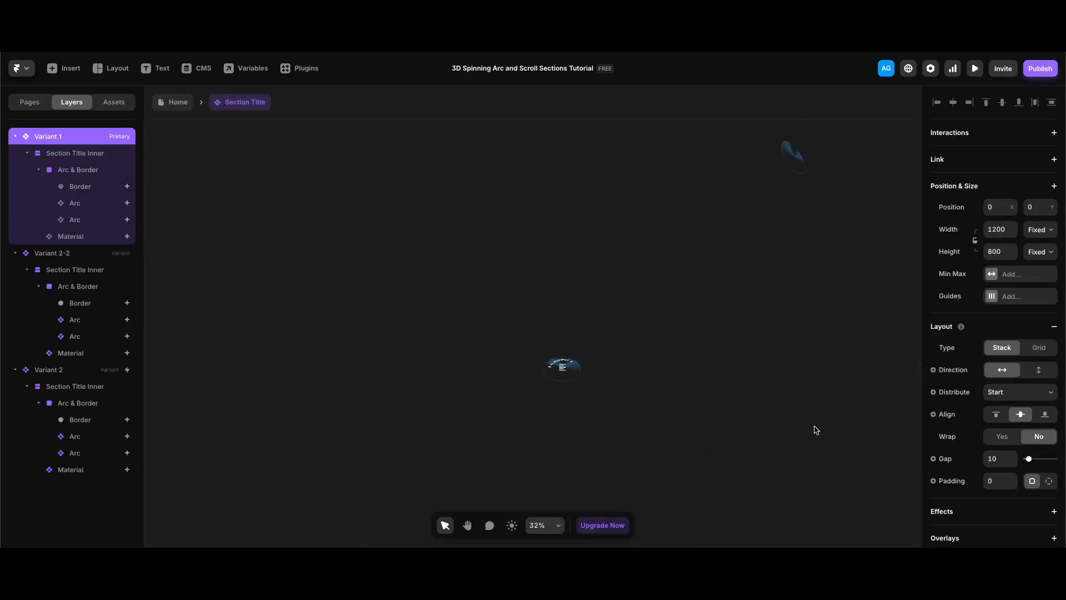
scroll(816, 431, right, 4)
click(580, 288)
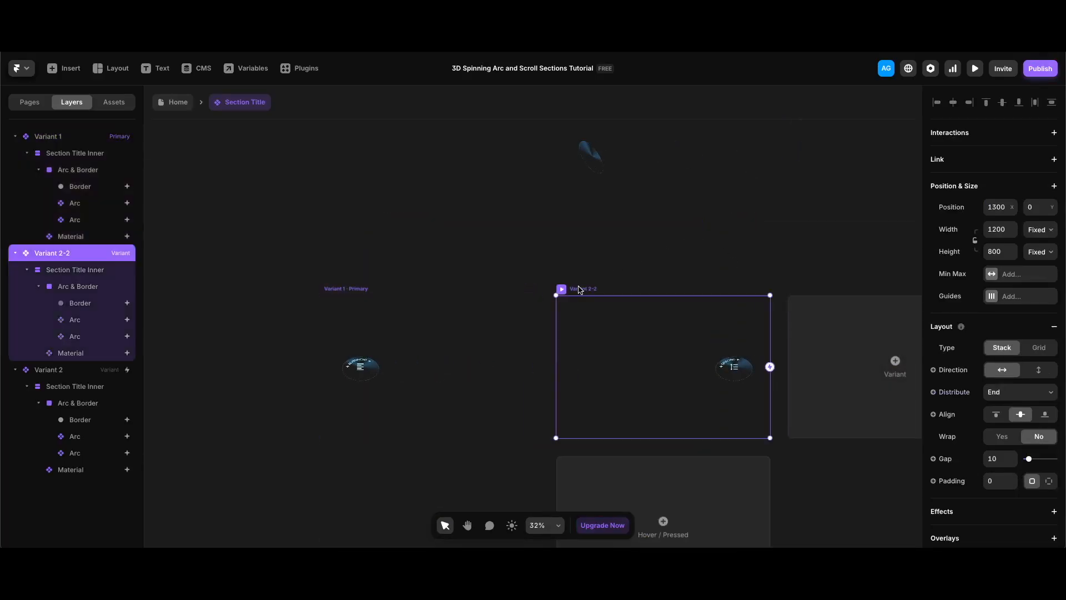
key(ctrl+d)
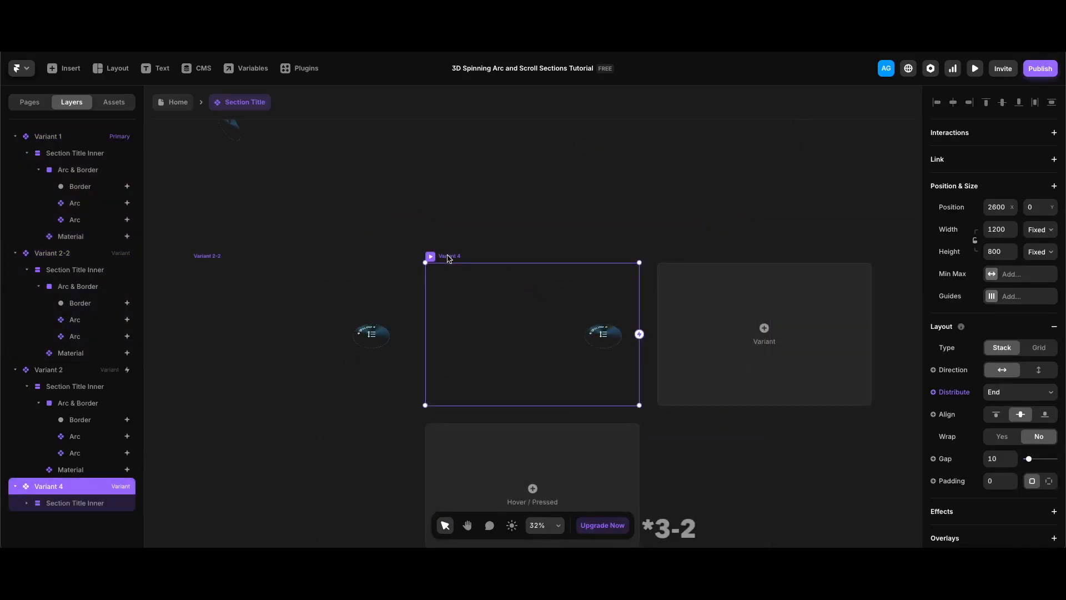
double_click(61, 486)
text(Variant 3-2)
key(Return)
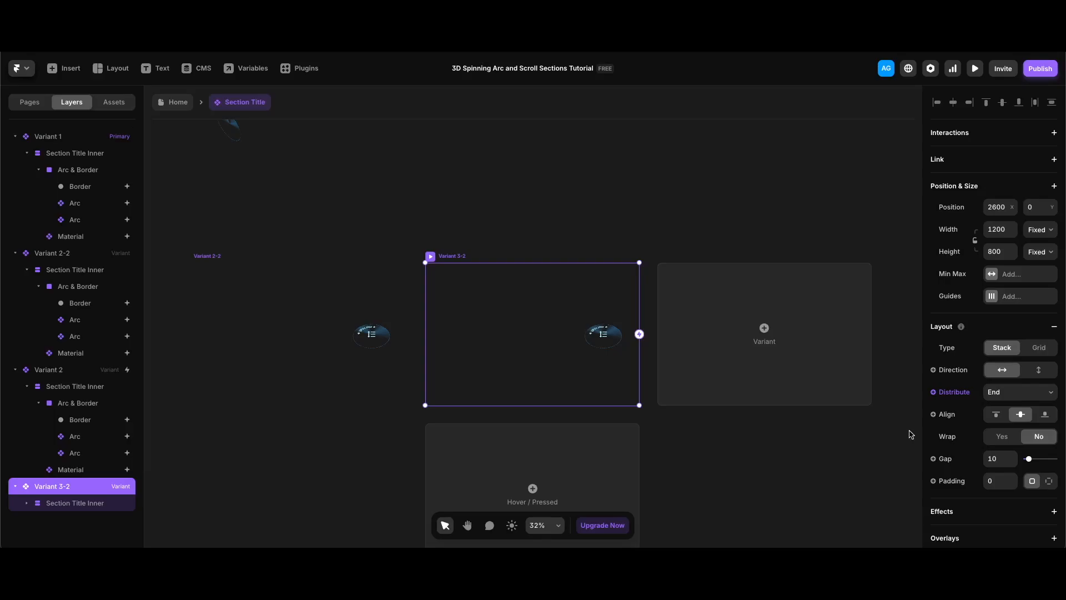
click(1014, 396)
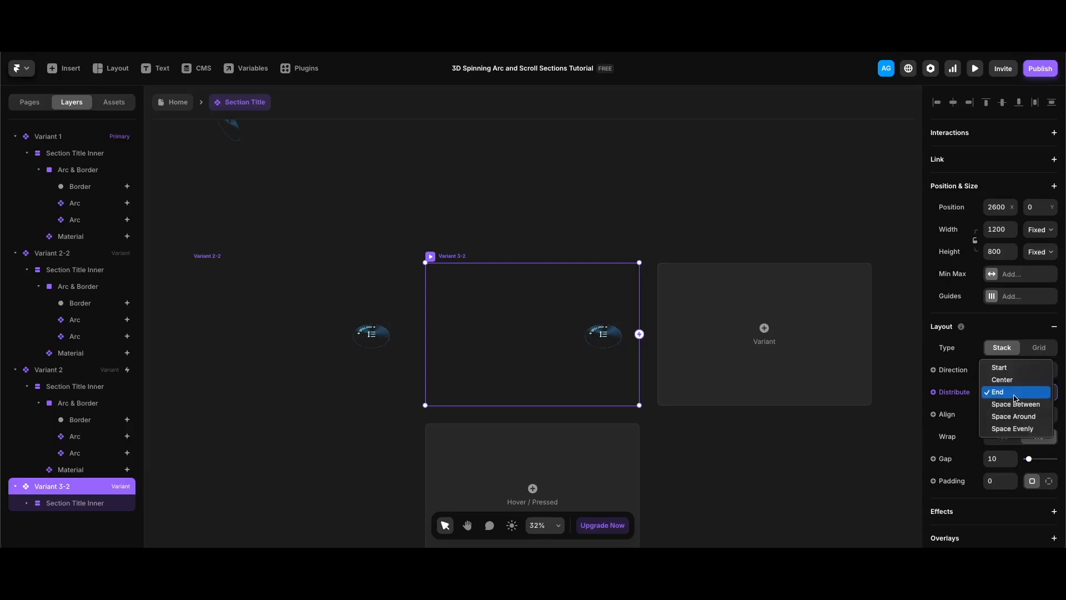
click(1001, 367)
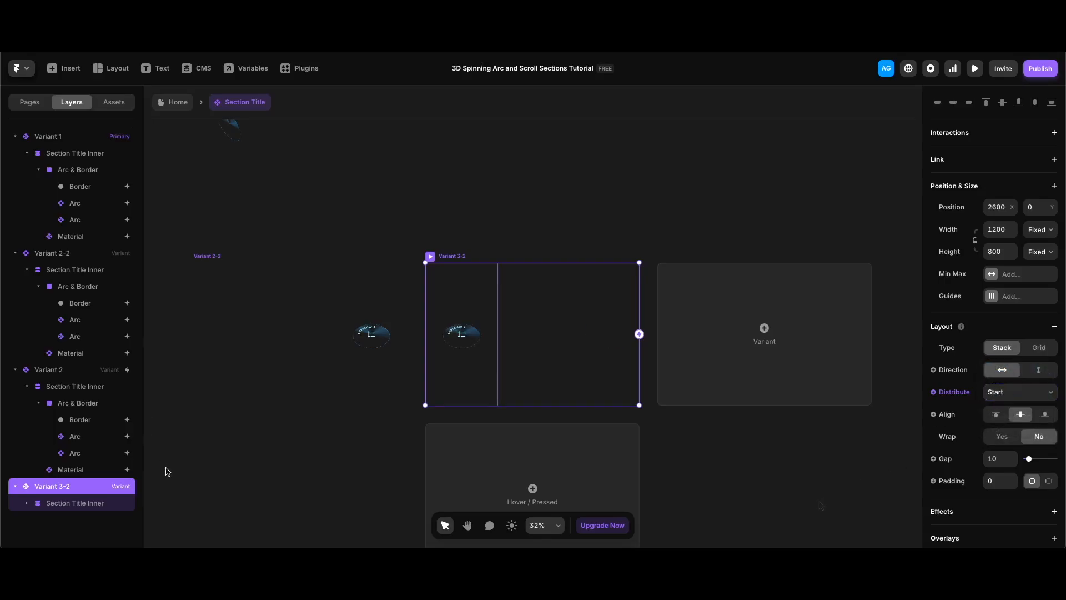
Set the content of both arcs in Variant 3-2 to "✦ COLOR ✦"
click(26, 503)
click(37, 517)
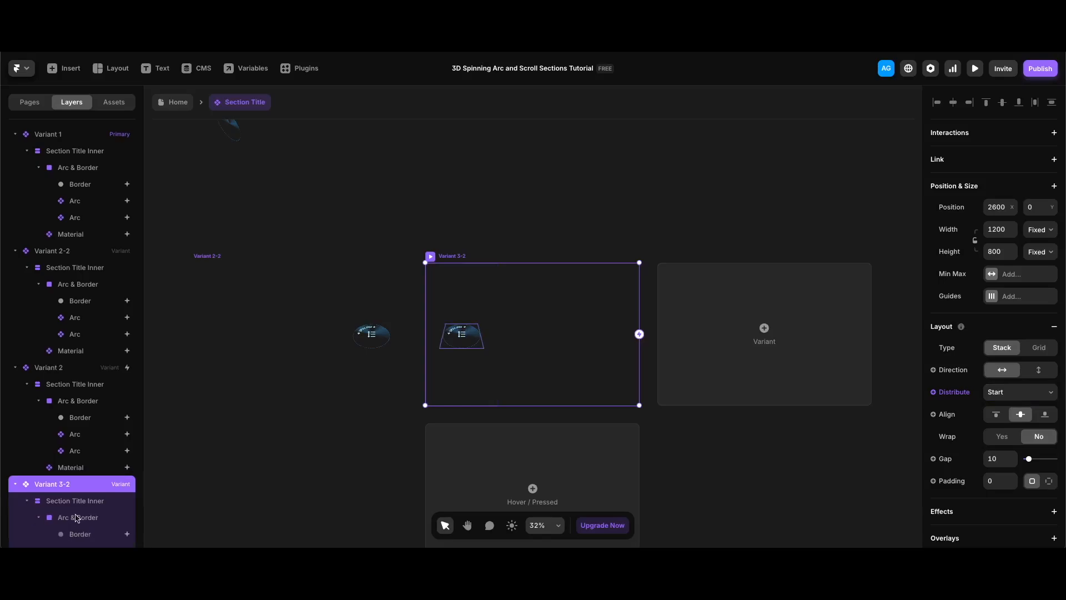
scroll(104, 499, down, 2)
click(91, 503)
shift+click(87, 519)
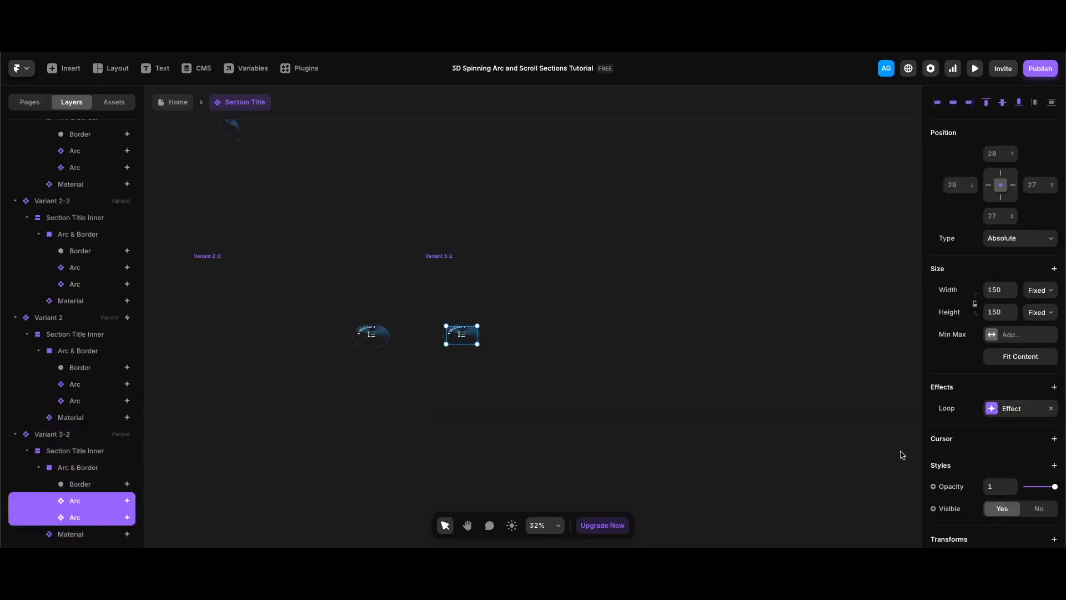
scroll(974, 452, down, 6)
click(1031, 266)
text(✦ COLOR ✦)
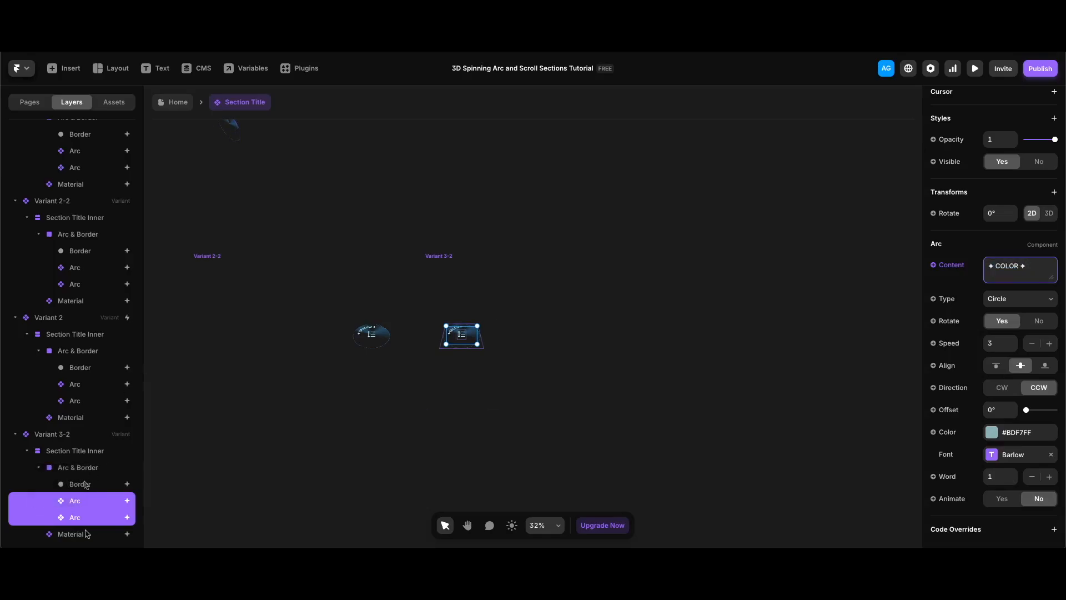
Change the Material icon in Variant 3-2 to InvertColors
click(84, 534)
scroll(972, 476, down, 5)
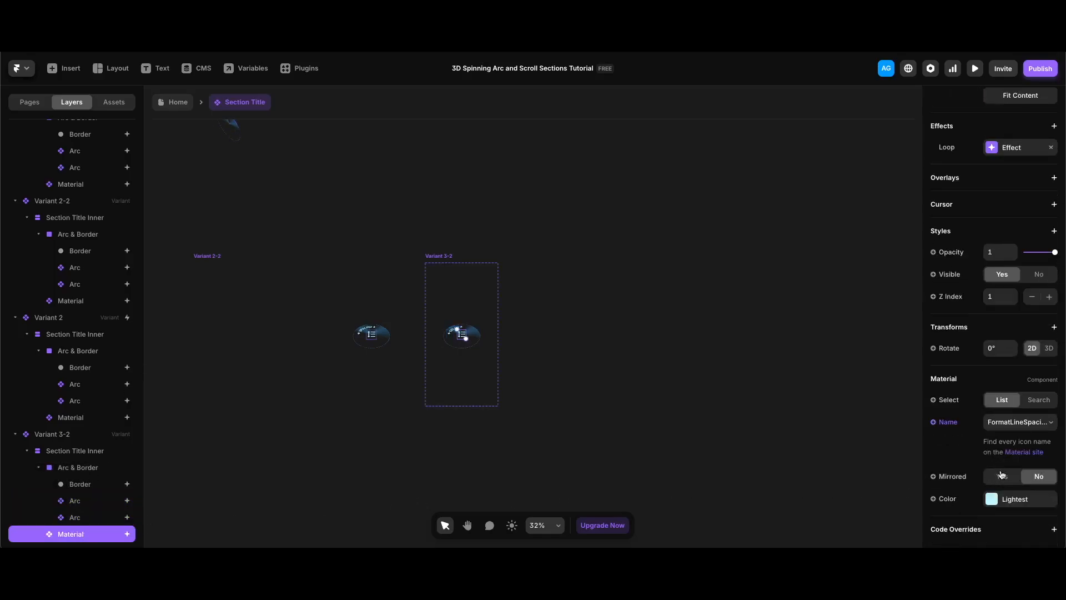
click(1023, 425)
text(inver)
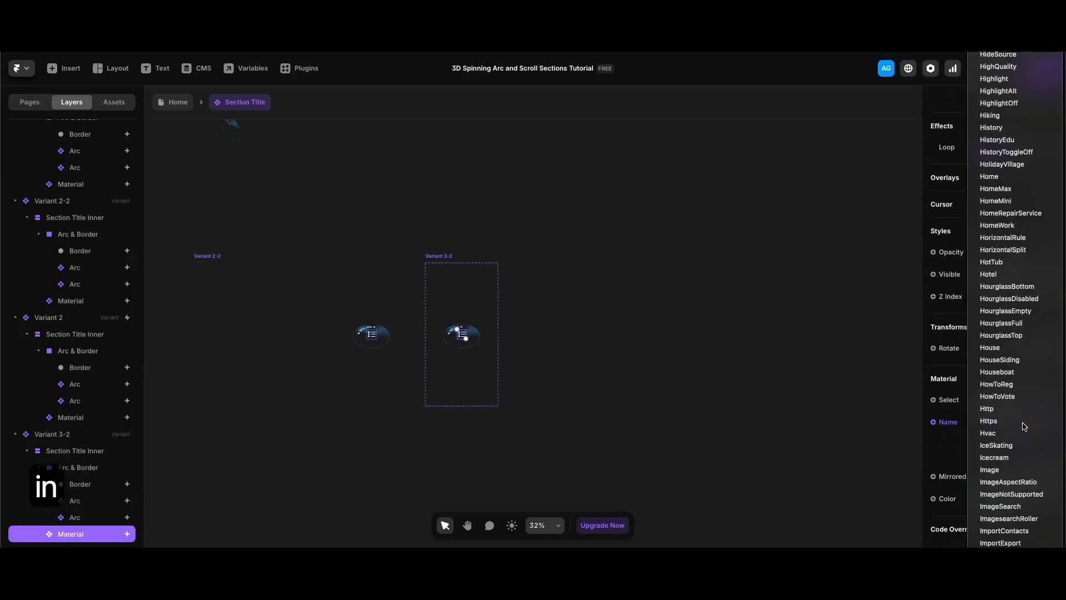
key(Return)
Duplicate Variant 2, rename the copy Variant 3, and set its distribution to End
click(76, 320)
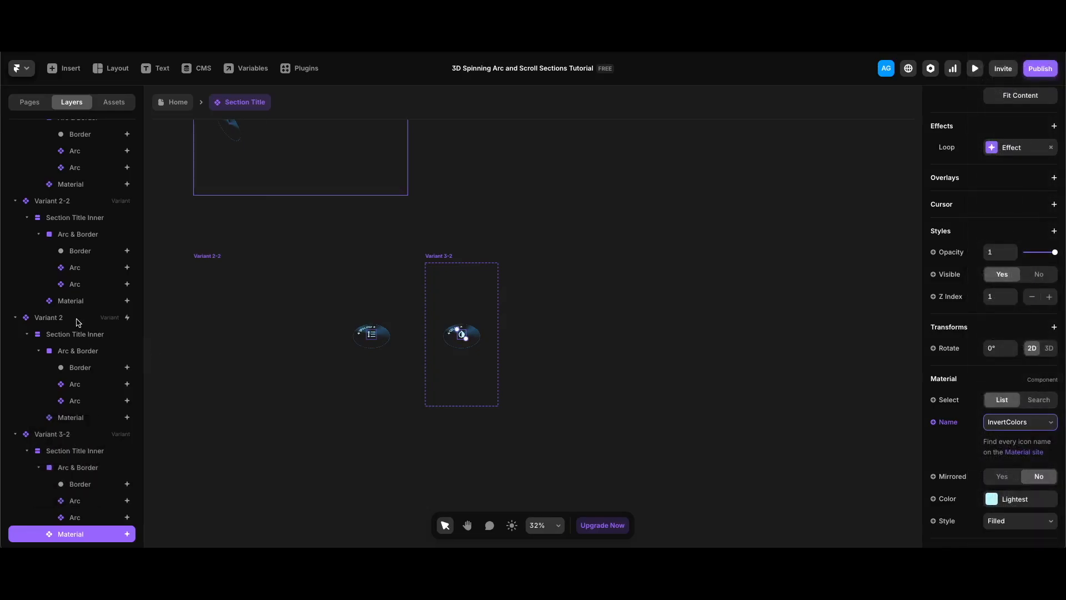
key(super+d)
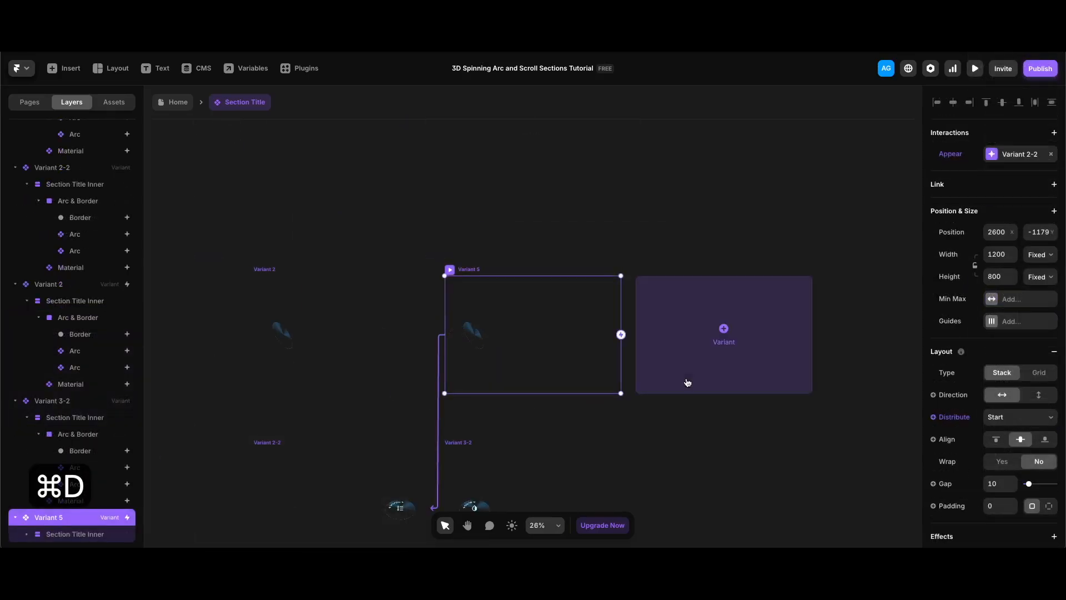
double_click(57, 519)
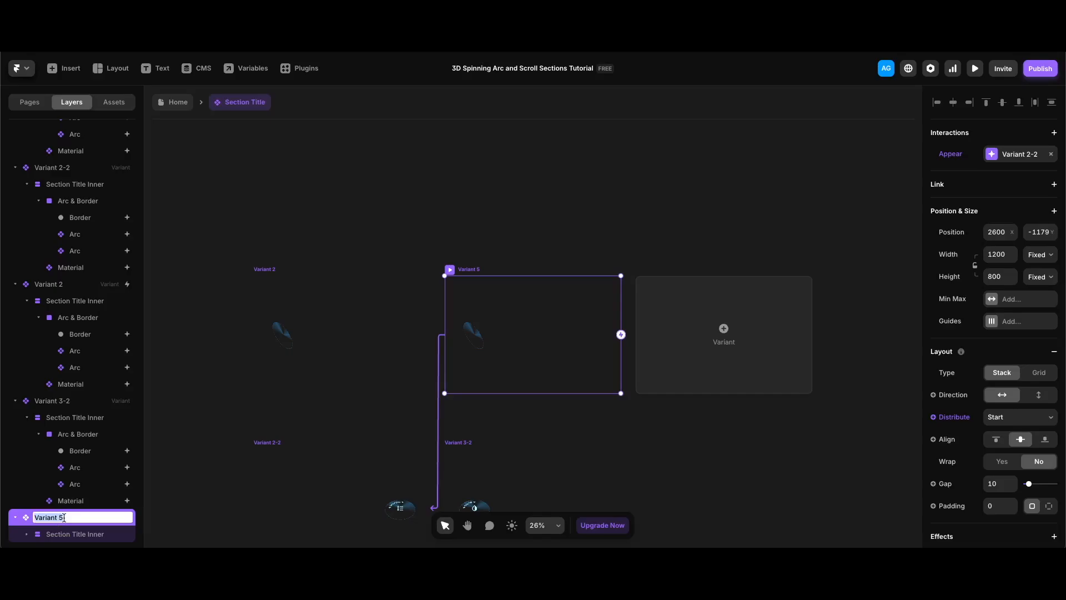
key(BackSpace)
text(3)
key(Return)
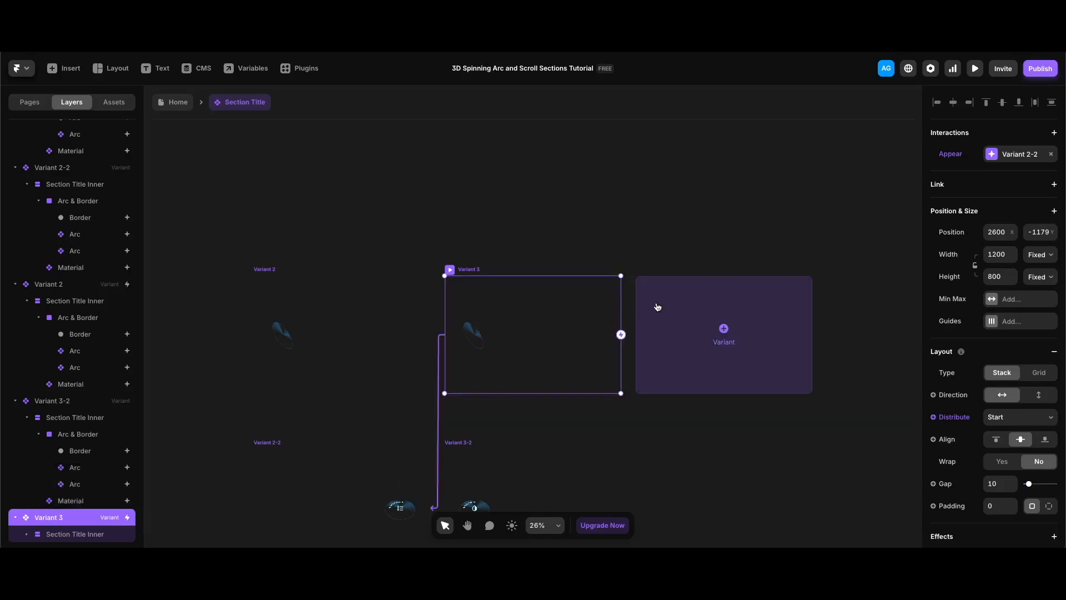
click(1035, 412)
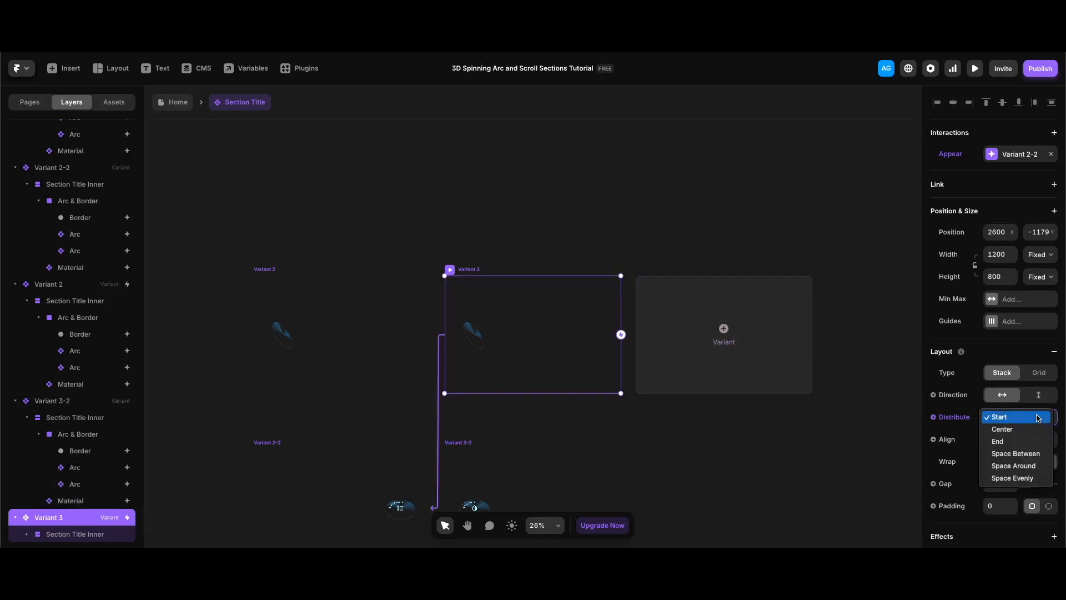
click(1016, 441)
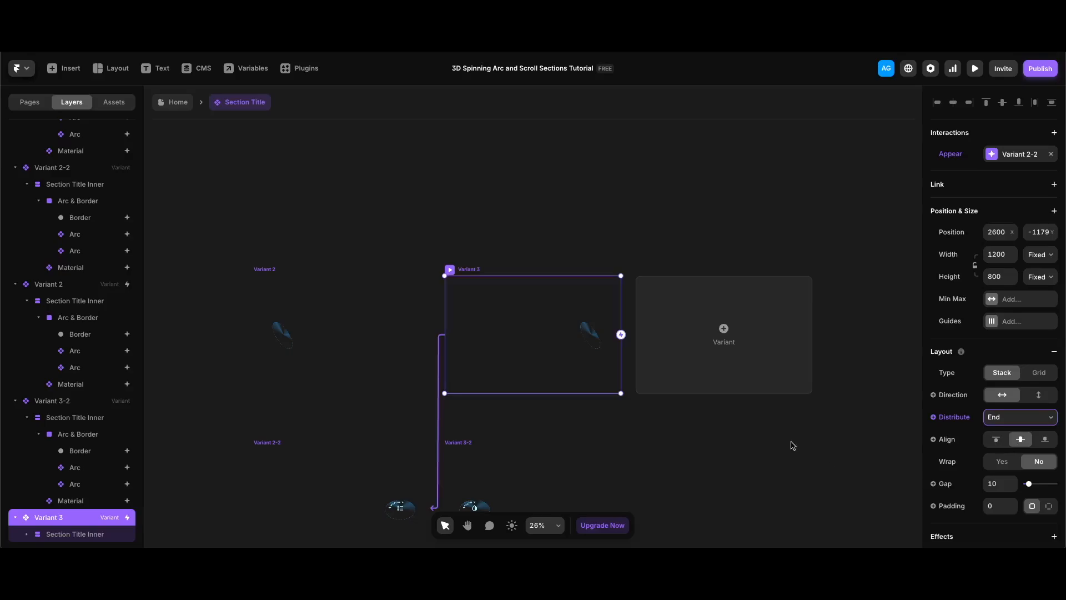
Retarget Variant 3's Appear interaction to Variant 3-2
click(1014, 155)
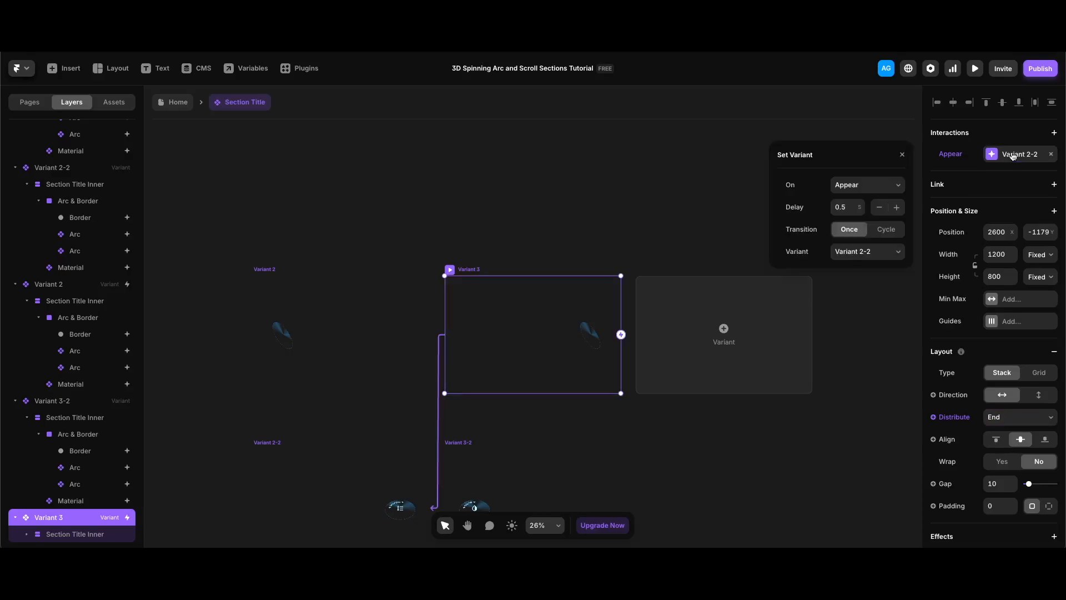
click(868, 253)
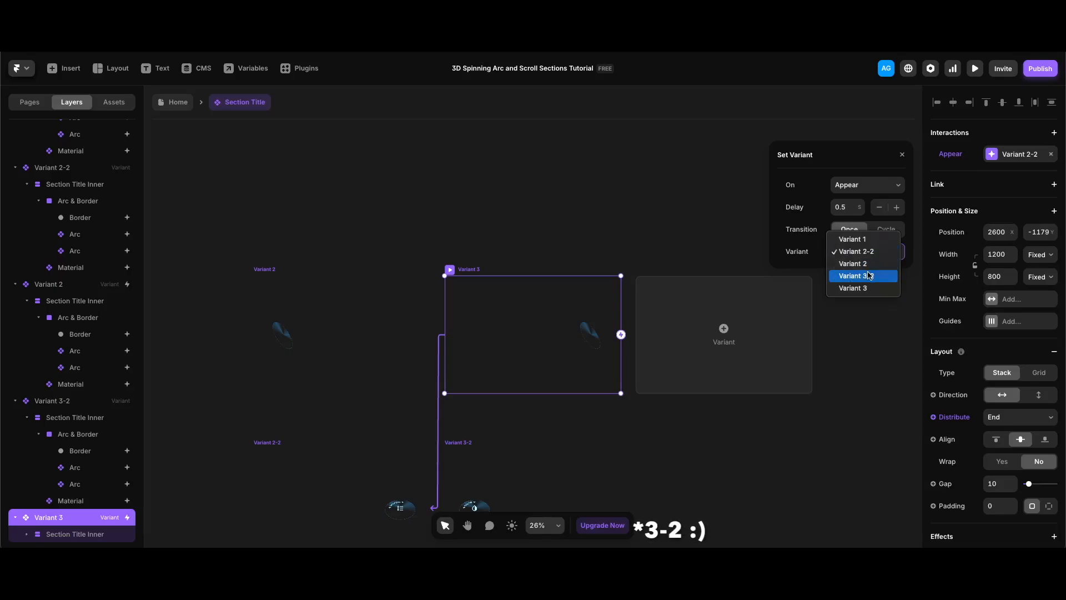
click(844, 448)
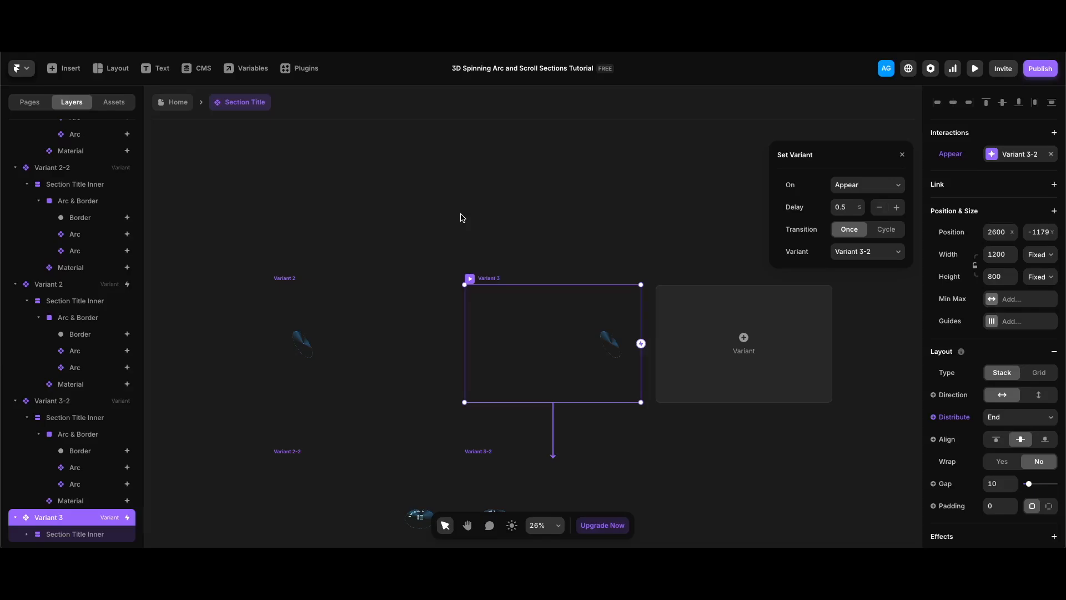
Duplicate Variant 3-2 as Variant 4-2 and set the copy's distribution to End
key(super+d)
key(BackSpace)
text(4-2)
key(Return)
click(1020, 392)
click(1015, 419)
Replace the content of both arcs in Variant 4-2 with the copied title text
click(27, 534)
scroll(100, 488, down, 1)
click(39, 517)
scroll(83, 513, down, 1)
click(83, 501)
shift+click(89, 517)
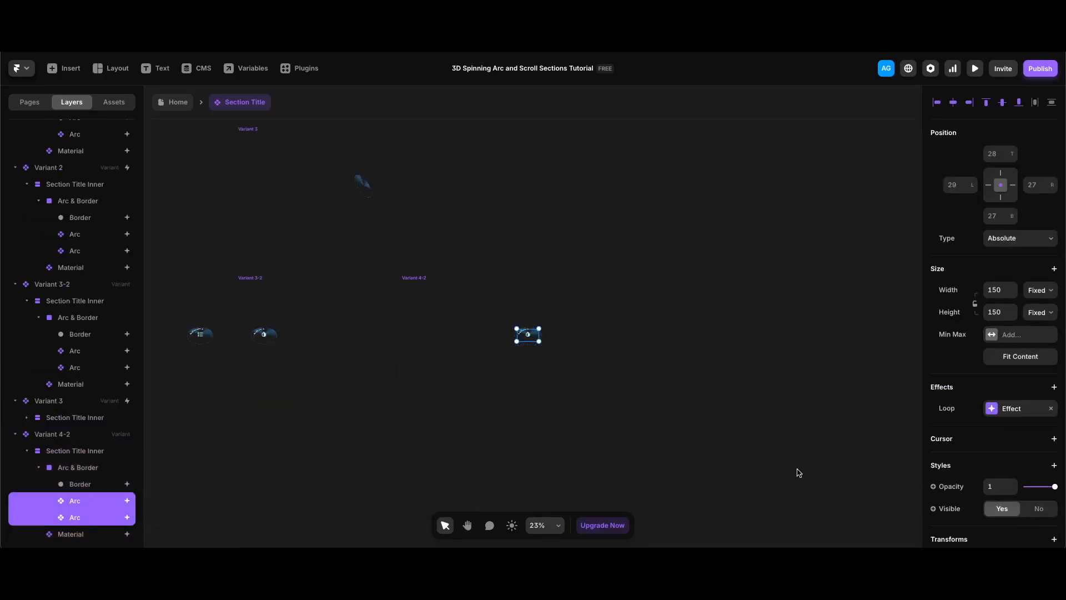
key(super+v)
key(Return)
Change the Material icon in Variant 4-2 to Apps
click(71, 533)
click(1020, 400)
text(apps)
key(Return)
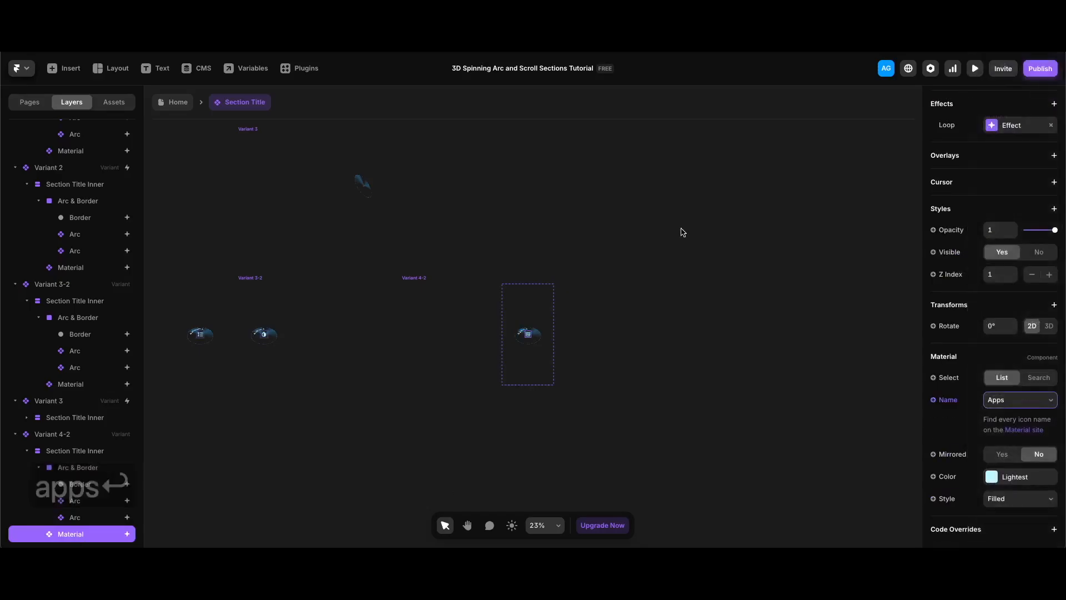
Duplicate Variant 3 as Variant 4 and set the copy's distribution to Start
scroll(561, 445, down, 2)
click(281, 289)
key(super+d)
click(1020, 416)
click(1005, 395)
Retarget Variant 4's Appear interaction to Variant 4-2
click(1020, 154)
click(867, 251)
click(859, 264)
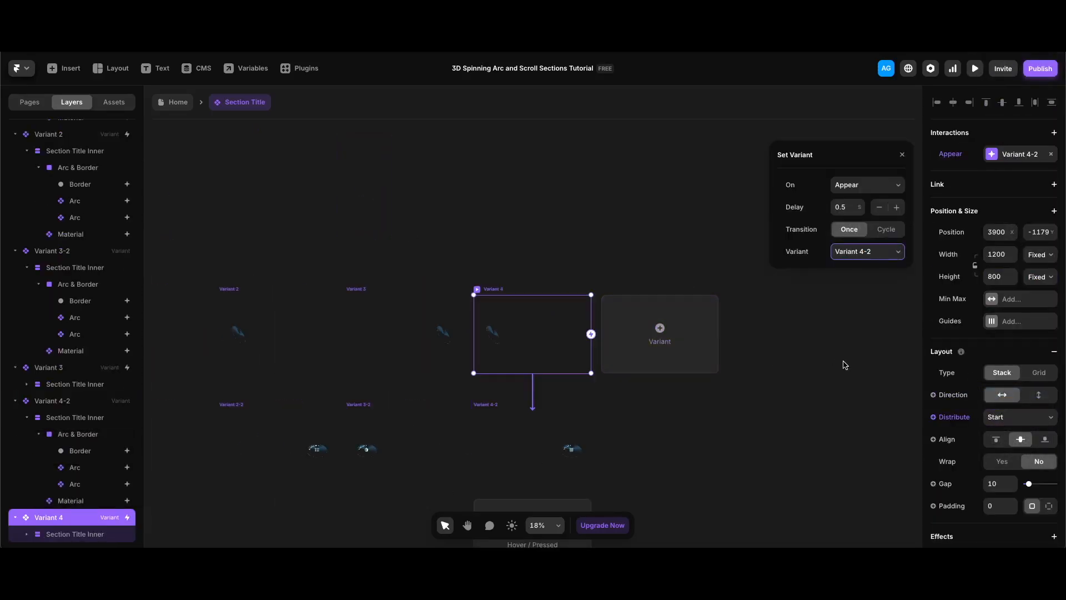
click(844, 365)
Duplicate Variant 4-2 as Variant 5-2 and set the copy's distribution to Start
click(440, 409)
key(super+d)
text(5-2)
key(Return)
click(1019, 392)
click(1016, 367)
Replace the content of both arcs in Variant 5-2 with the copied title text
key(super+c)
click(27, 534)
scroll(67, 499, down, 2)
click(75, 501)
shift+click(75, 517)
scroll(1021, 388, down, 10)
triple_click(1036, 269)
key(super+v)
Change the Material icon in Variant 5-2 to FormatSize
click(71, 534)
click(1033, 400)
text(formats)
key(Down)
key(Return)
Duplicate Variant 4, rename the copy Variant 5, and set its distribution to End
scroll(542, 251, up, 3)
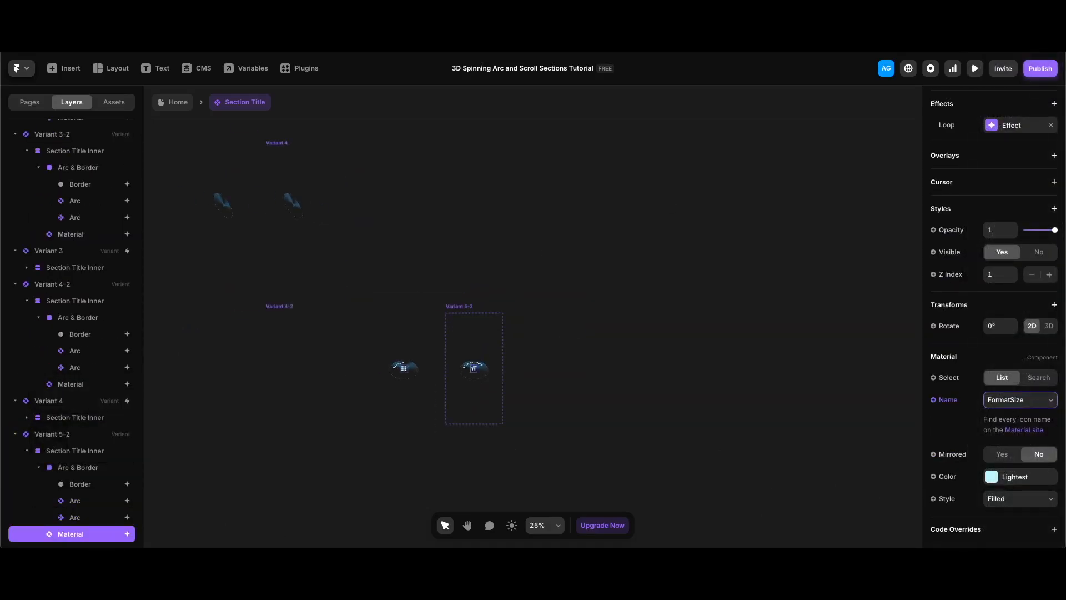
click(389, 218)
key(super+d)
key(BackSpace)
text(5)
key(Return)
click(1017, 417)
click(1008, 446)
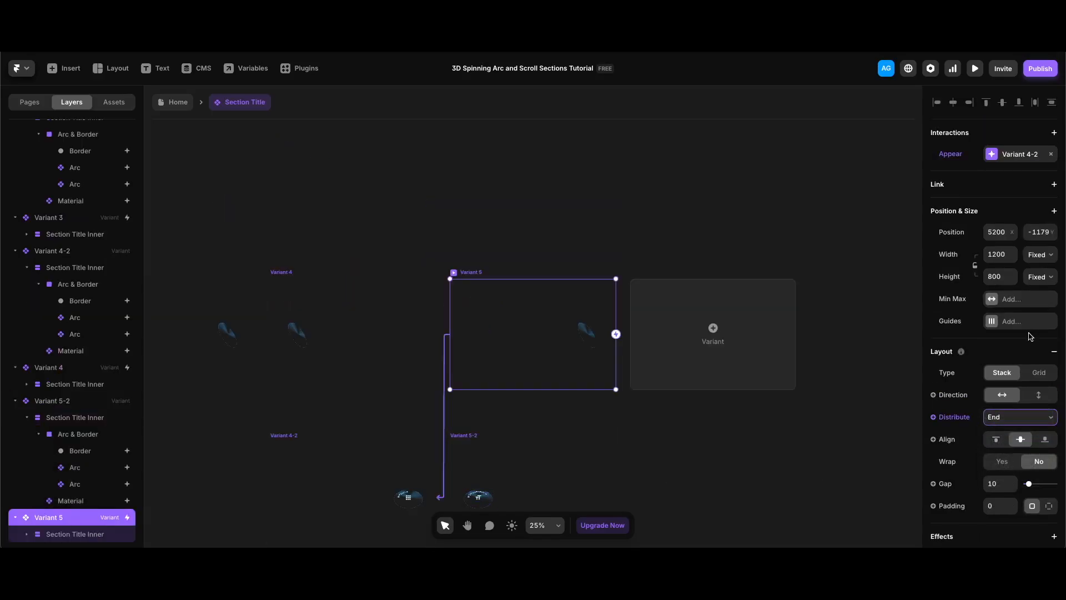
Retarget Variant 5's Appear interaction to Variant 5-2 and return to the Home page
click(1019, 154)
click(867, 251)
click(869, 280)
key(Escape)
key(Escape)
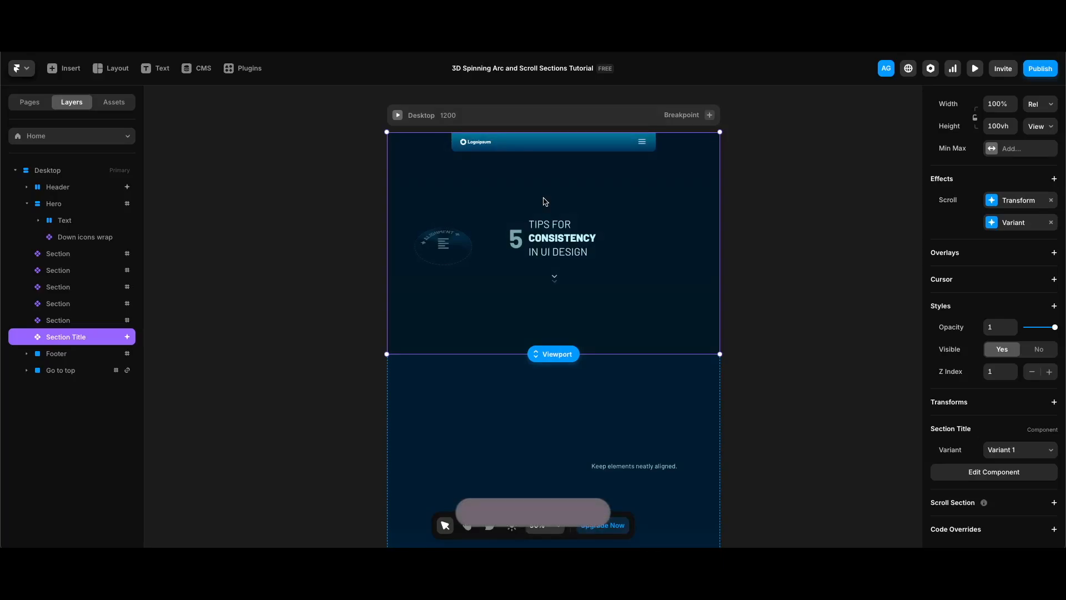
Add section #3 to the Section Title's scroll variant effect, switching it to Variant 3
click(1031, 226)
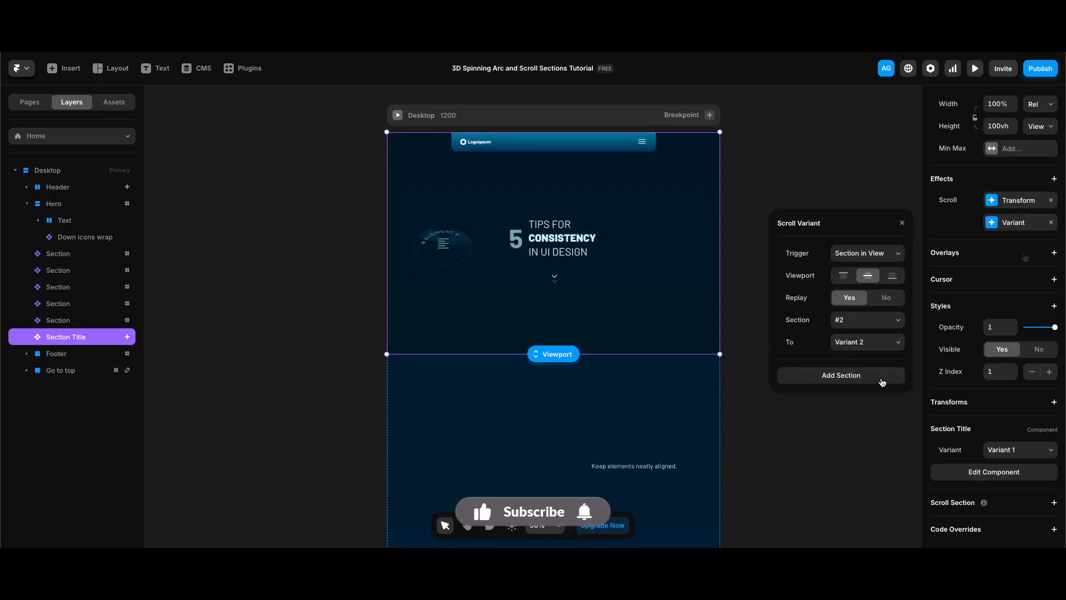
click(883, 382)
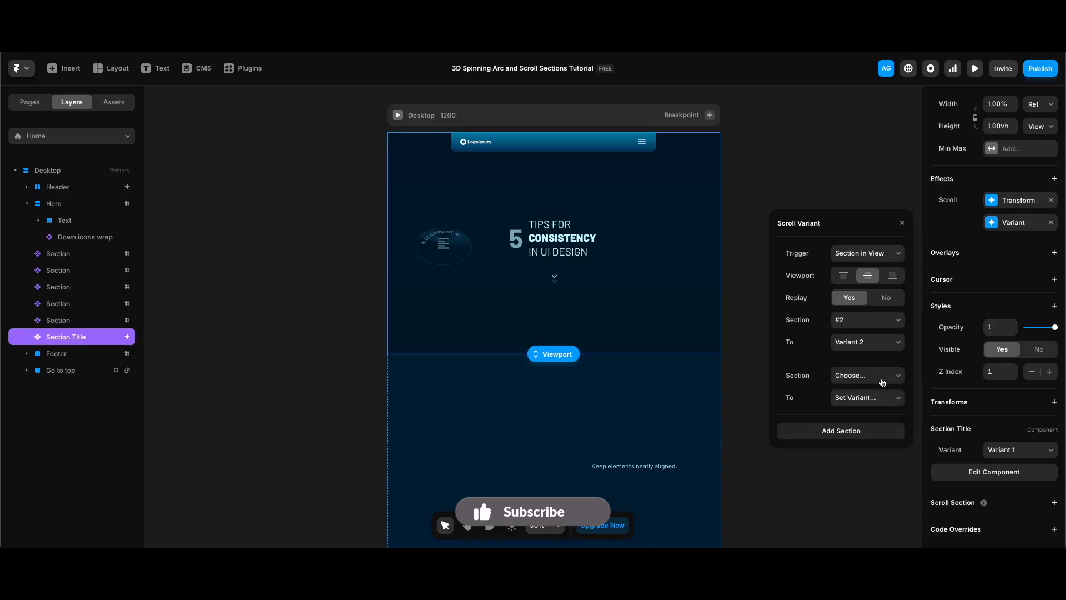
click(880, 376)
click(864, 423)
click(869, 400)
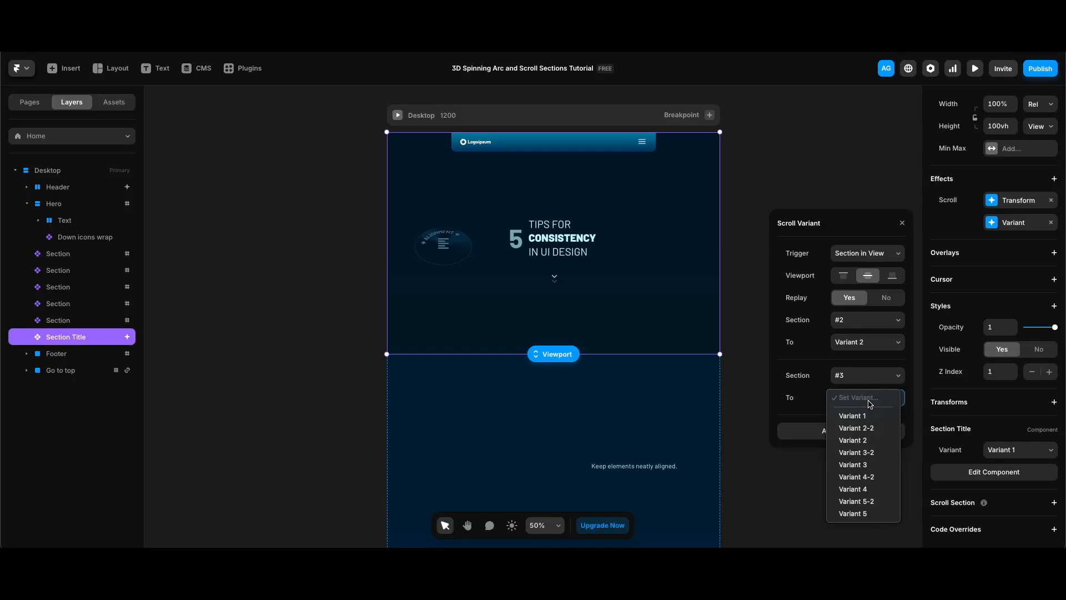
click(859, 464)
Add section #4 to the scroll variant effect, switching the Section Title to Variant 4
click(865, 430)
click(867, 432)
click(855, 494)
click(867, 457)
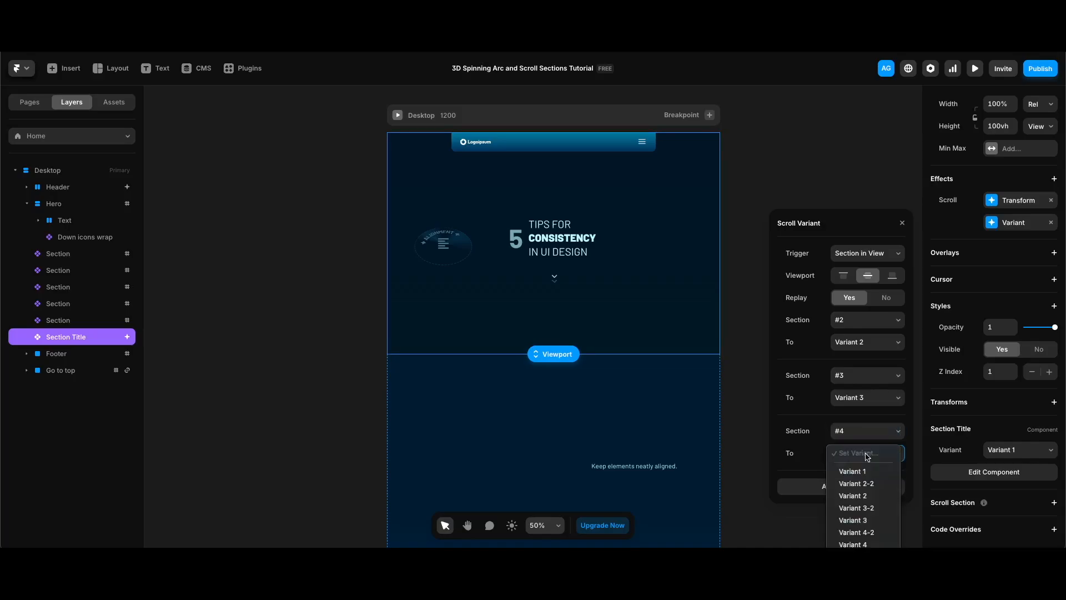
click(863, 544)
Add section #5 to the scroll variant effect, switching the Section Title to Variant 5
click(885, 486)
click(886, 484)
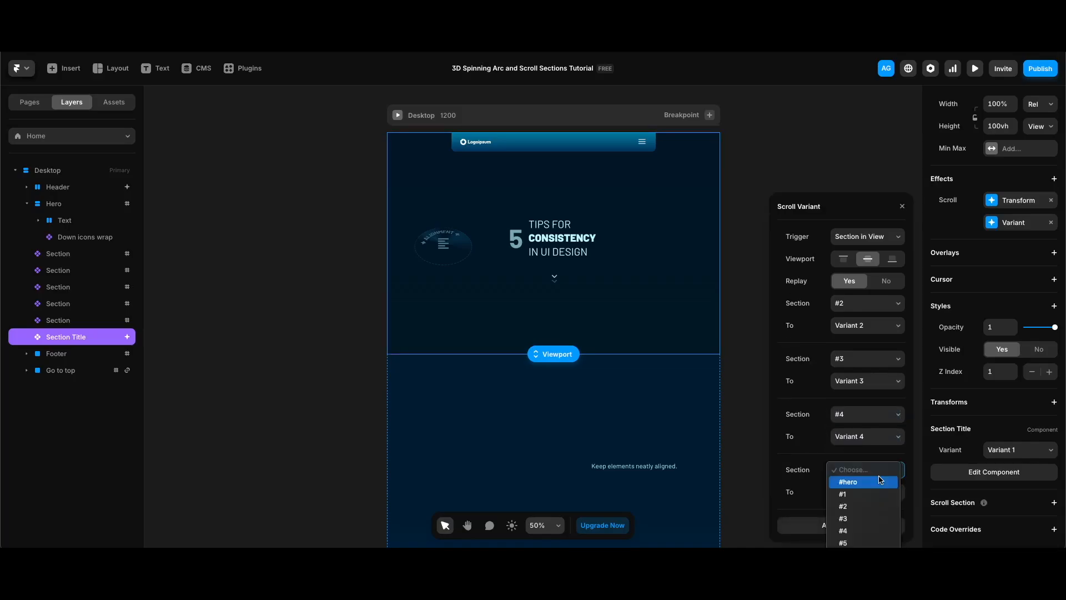
click(854, 542)
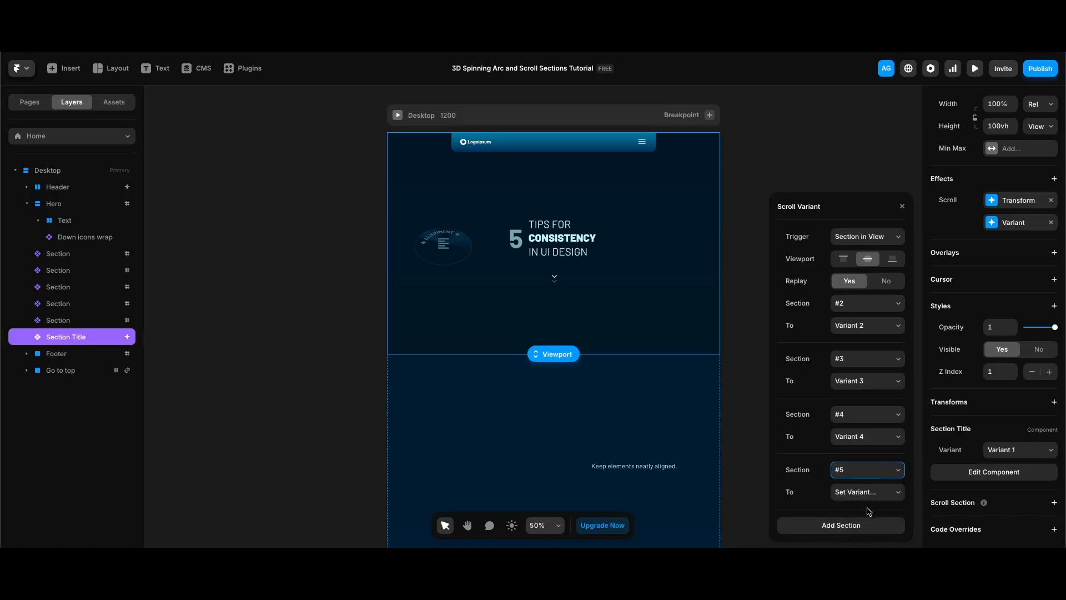
click(871, 495)
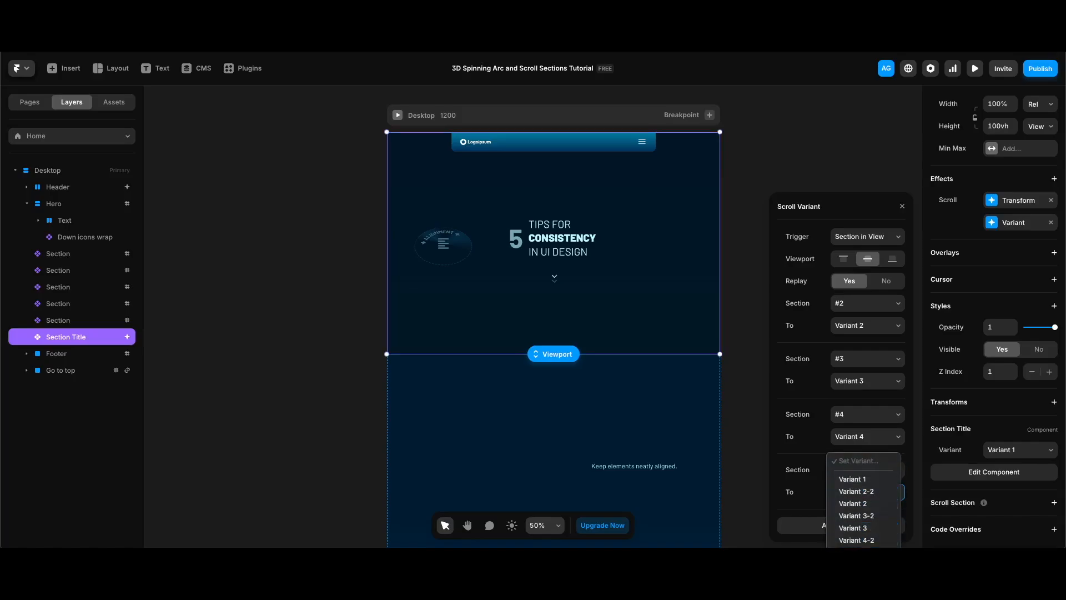
click(858, 541)
Choose the Home page scroll section that the Go to top button at the page's end links to
scroll(733, 409, down, 10)
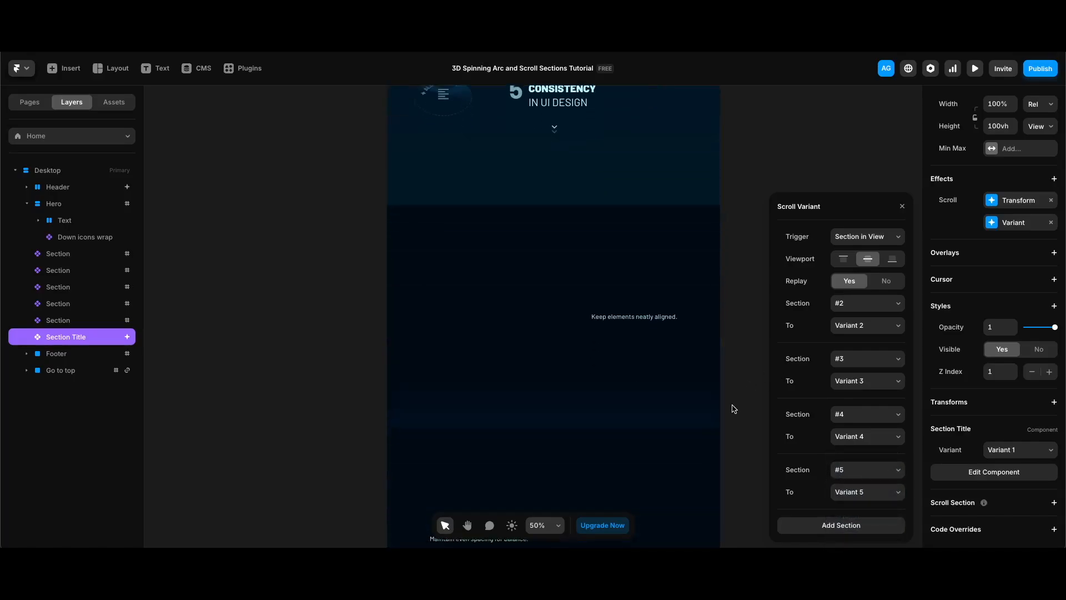
scroll(725, 417, up, 5)
ctrl+scroll(644, 300, up, 5)
click(500, 262)
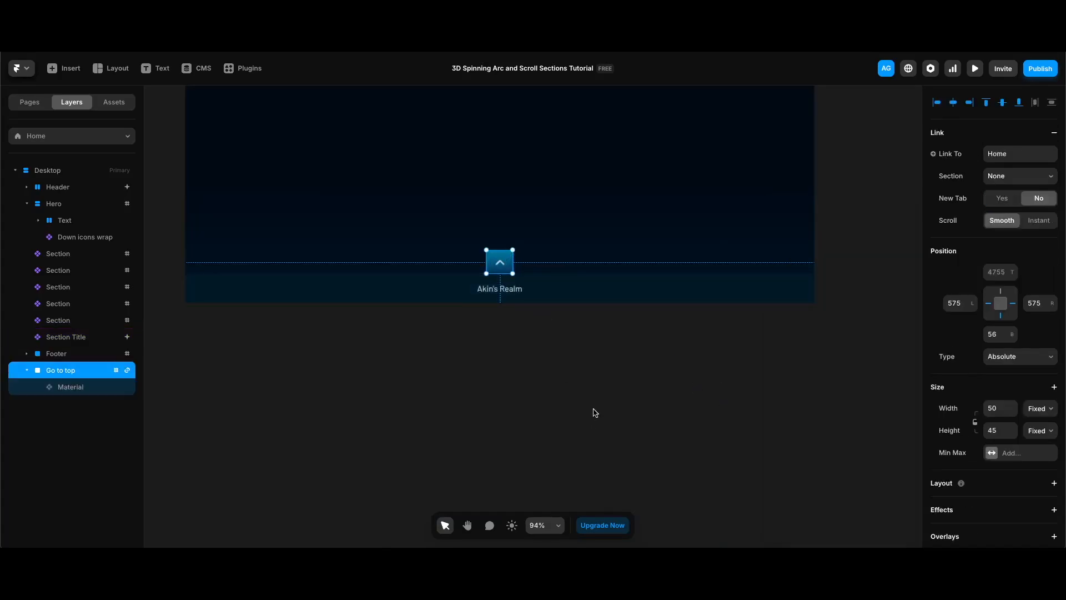
click(1014, 175)
click(1005, 200)
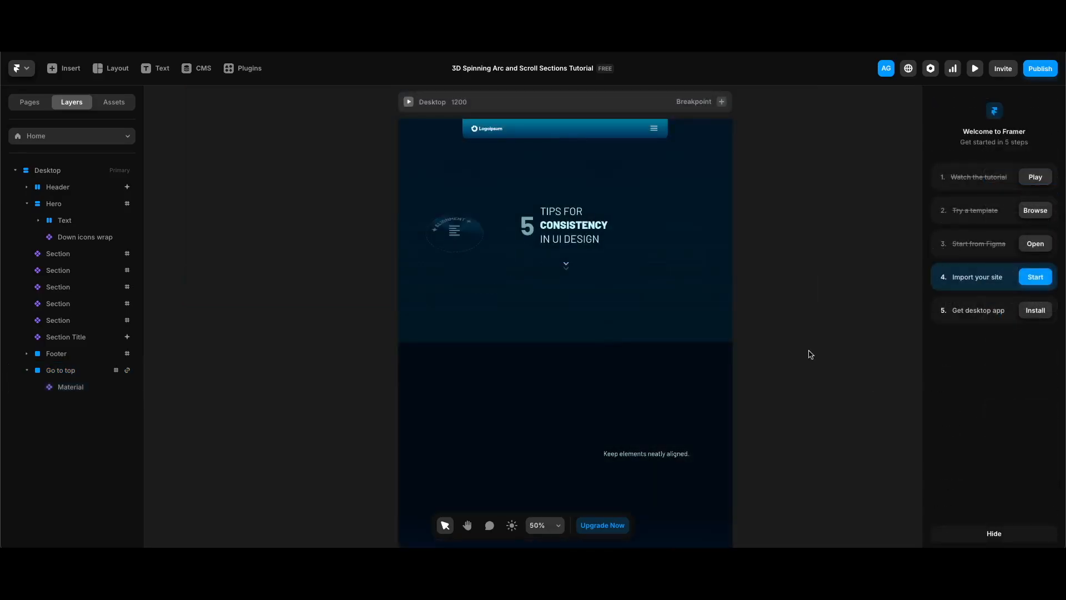
Preview the page and examine how the arc title changes text, icon and position through all five sections
key(ctrl+p)
scroll(810, 354, down, 5)
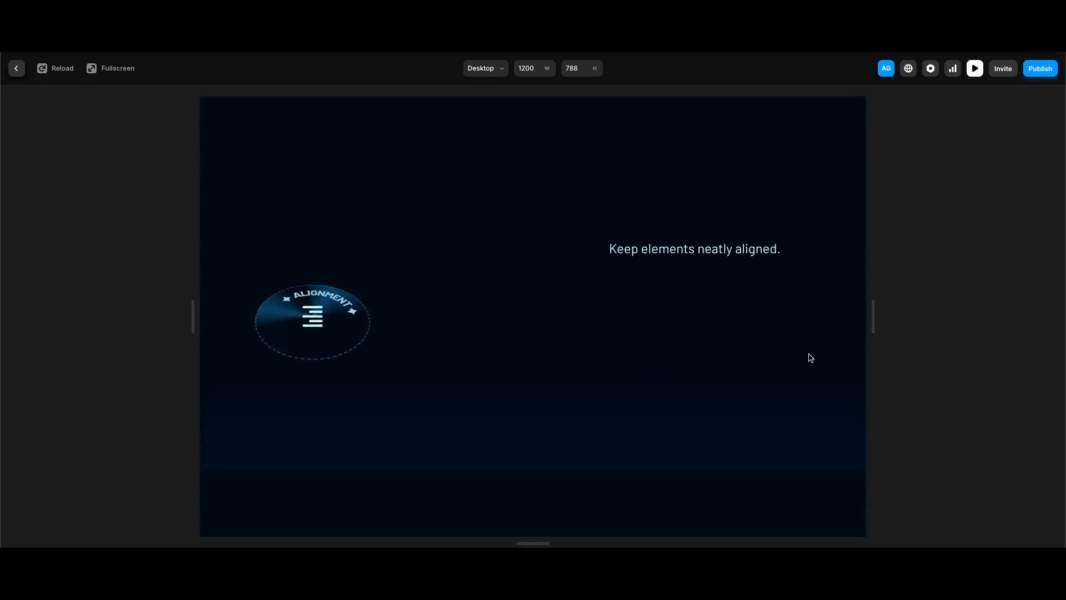
scroll(810, 357, down, 5)
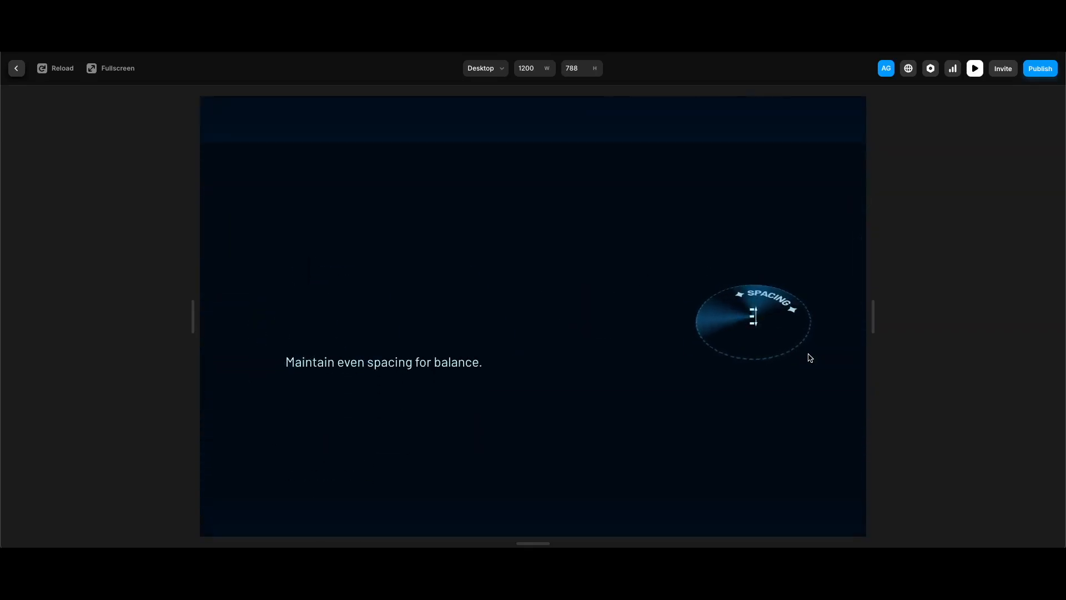
scroll(810, 357, down, 5)
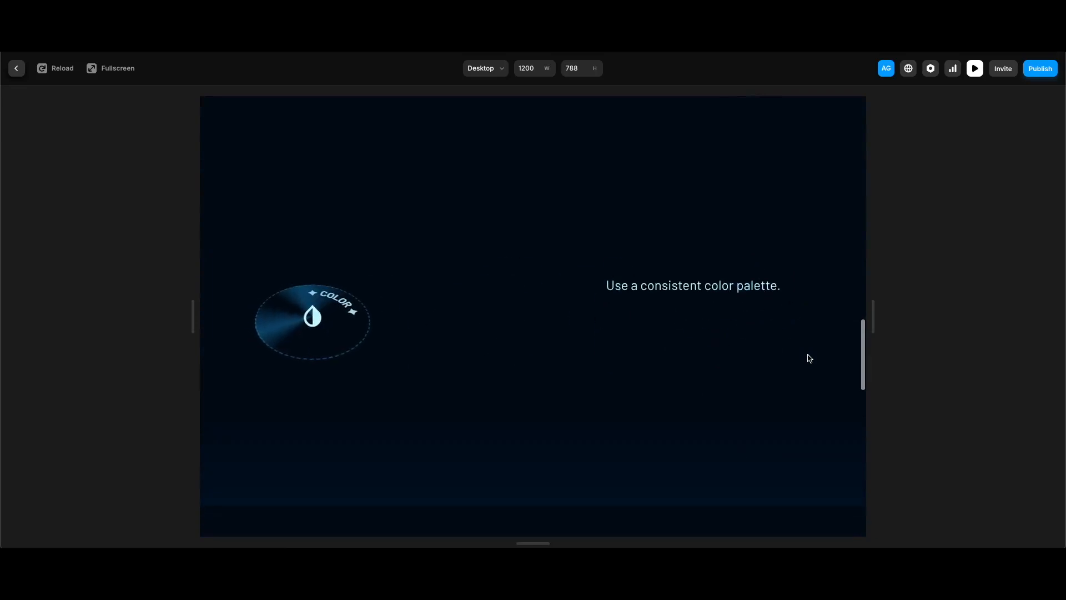
scroll(810, 358, down, 5)
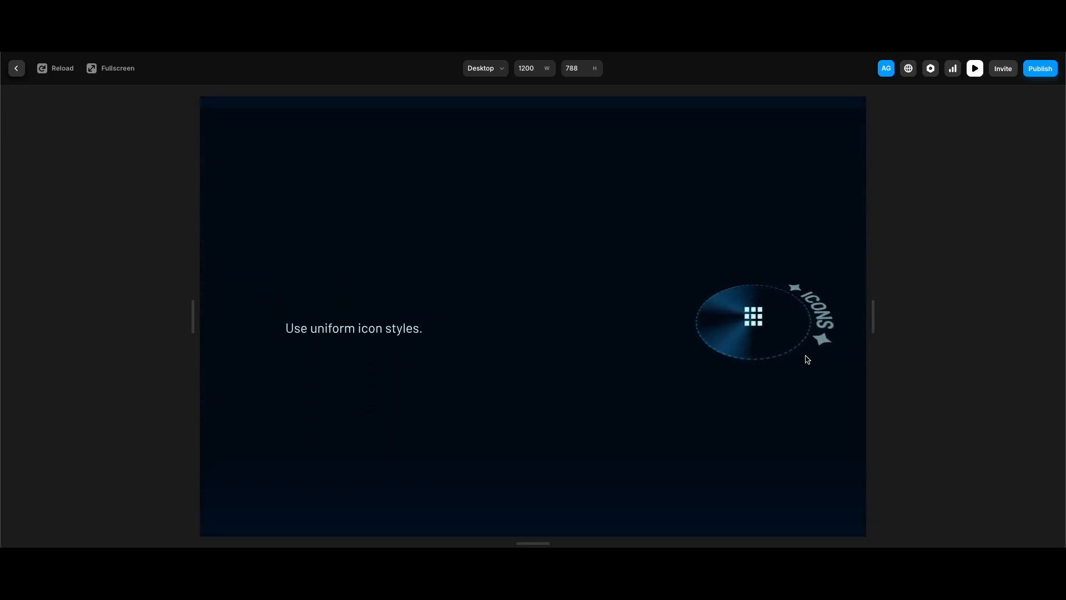
scroll(807, 359, down, 2)
scroll(807, 360, down, 5)
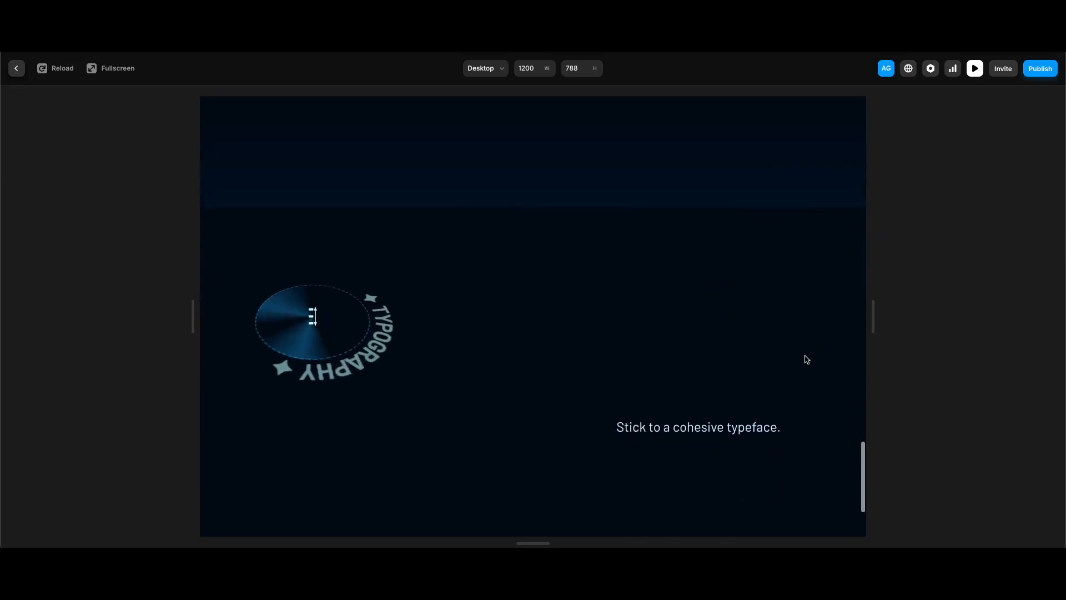
scroll(807, 359, down, 2)
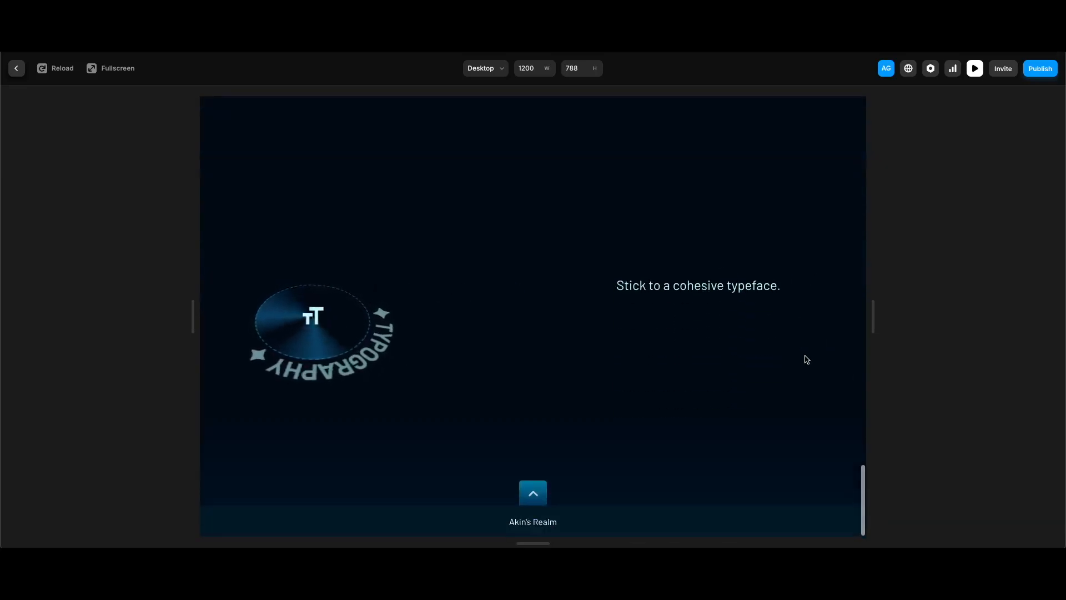
scroll(807, 359, up, 6)
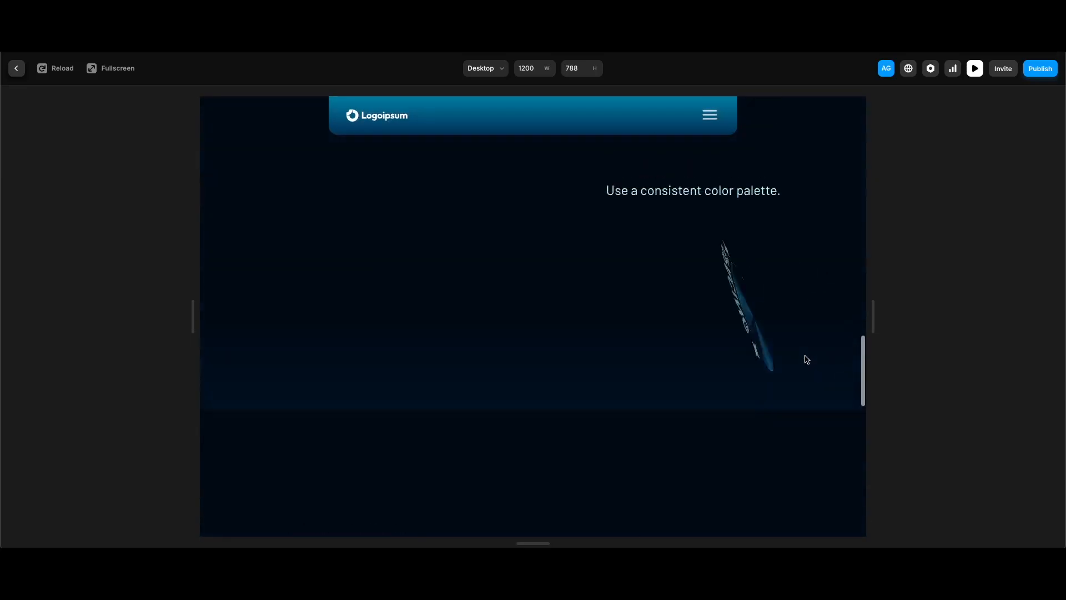
scroll(806, 360, down, 5)
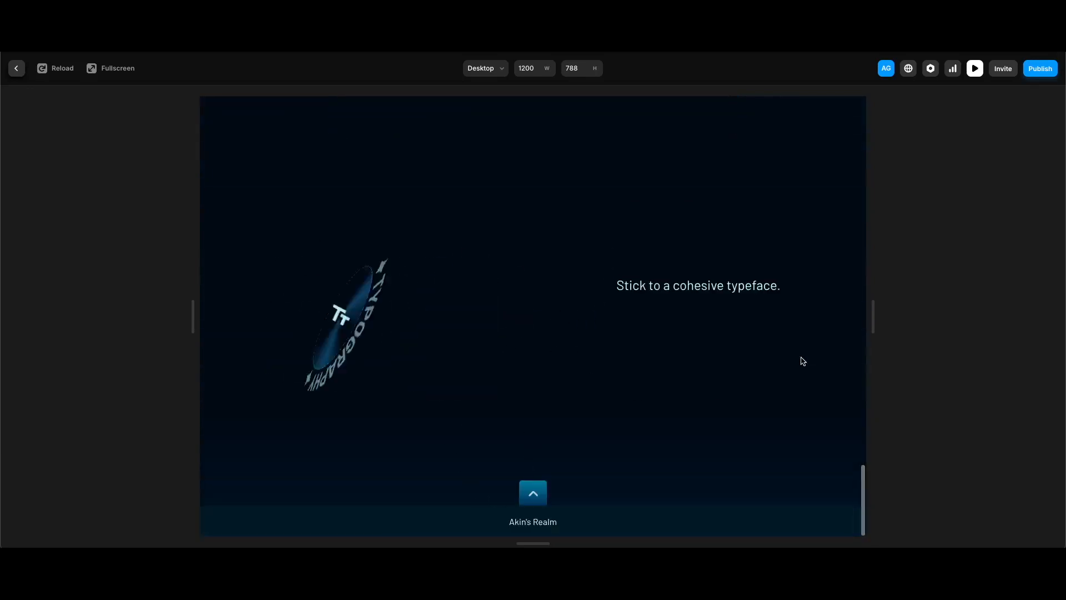
Test the Go to top button in the preview and check the arc title's transitions through the sections again
click(533, 493)
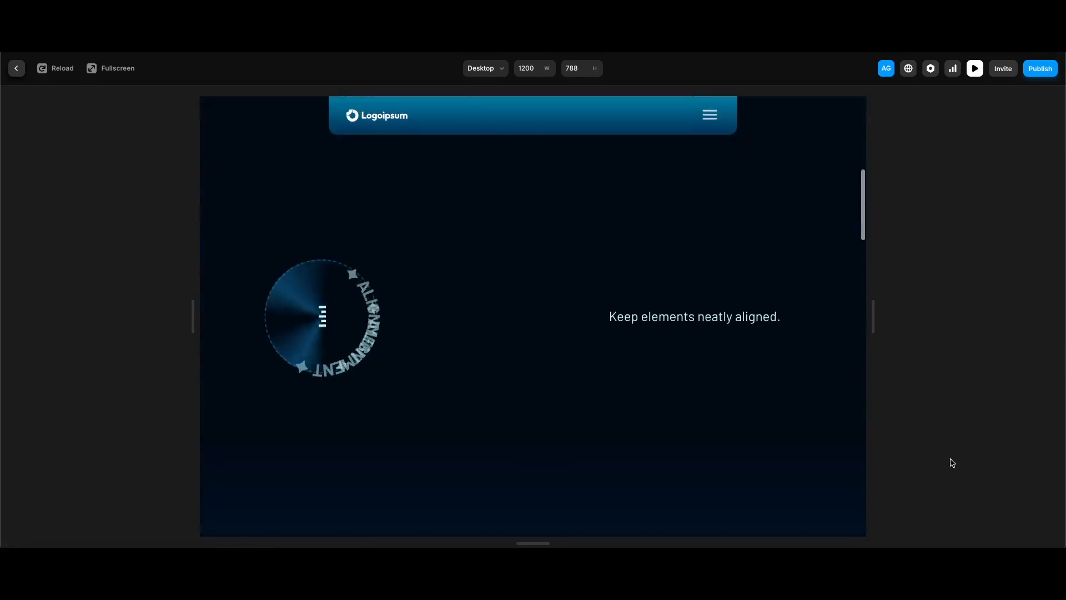
scroll(757, 447, down, 5)
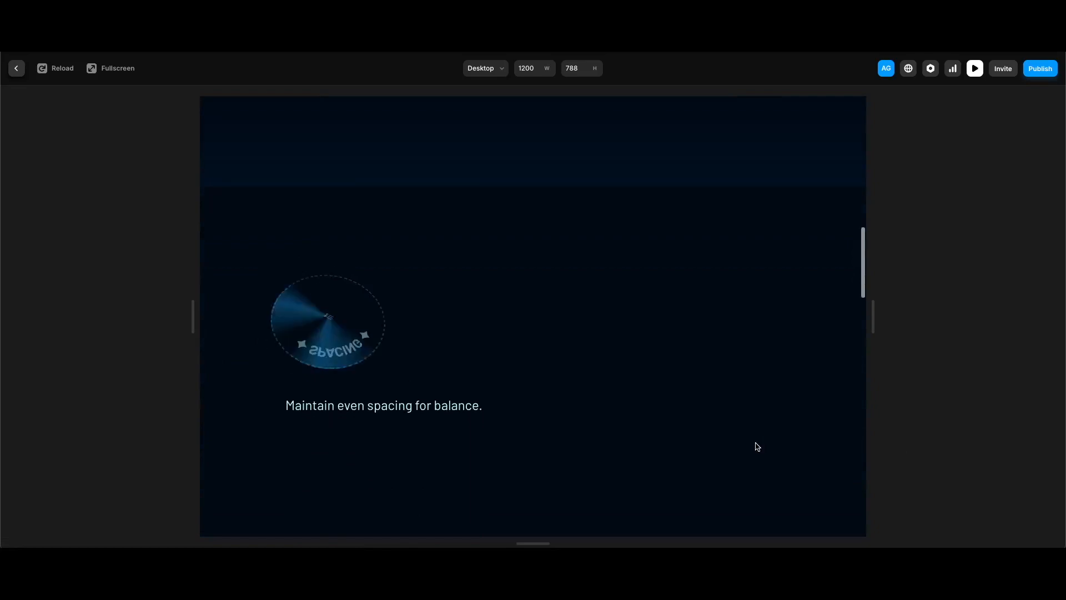
scroll(766, 445, down, 5)
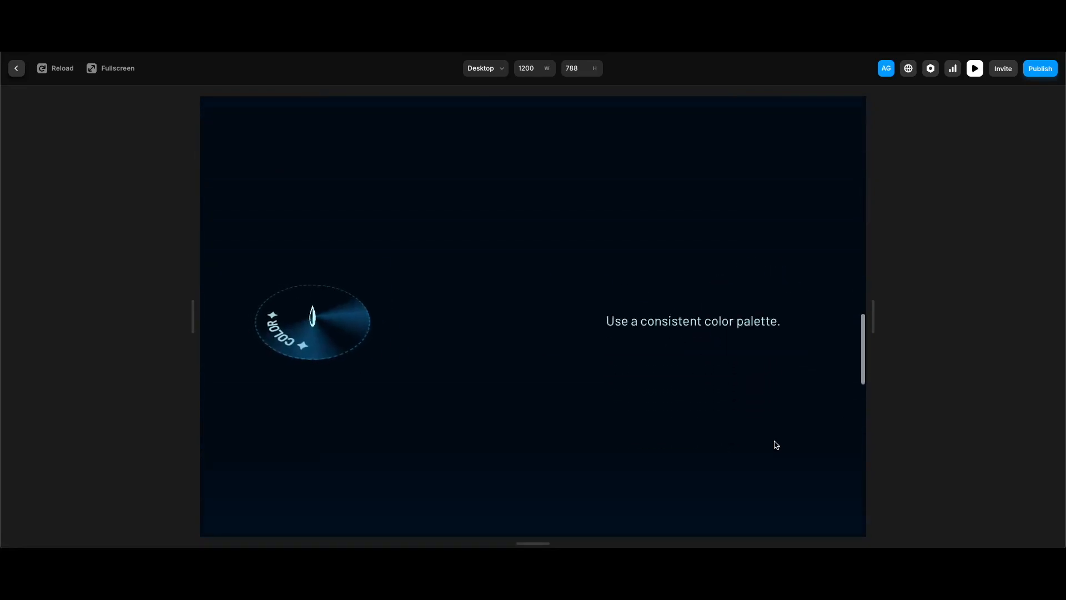
scroll(776, 445, down, 5)
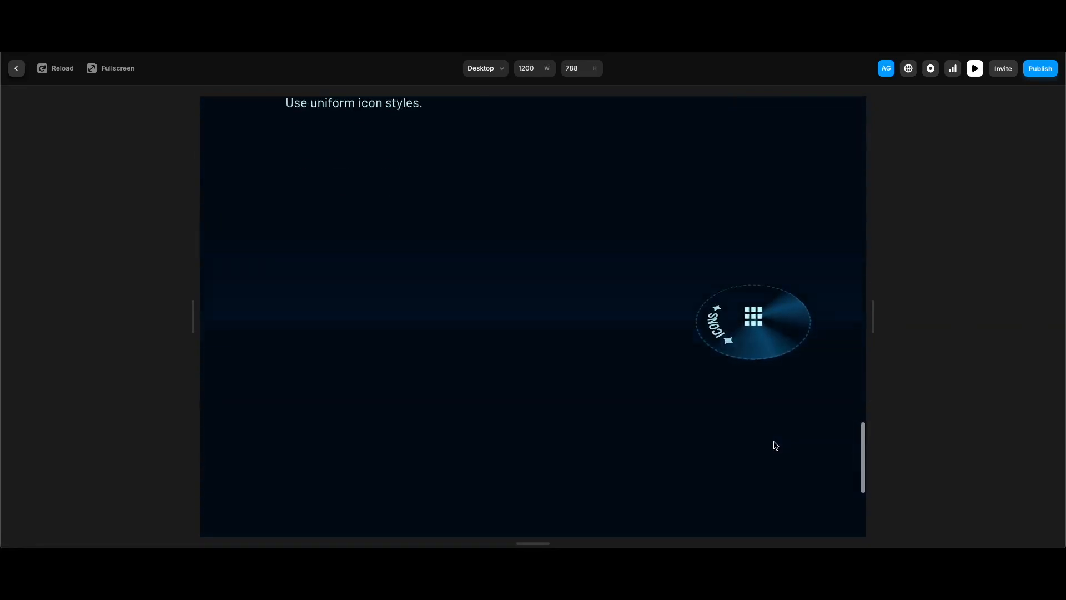